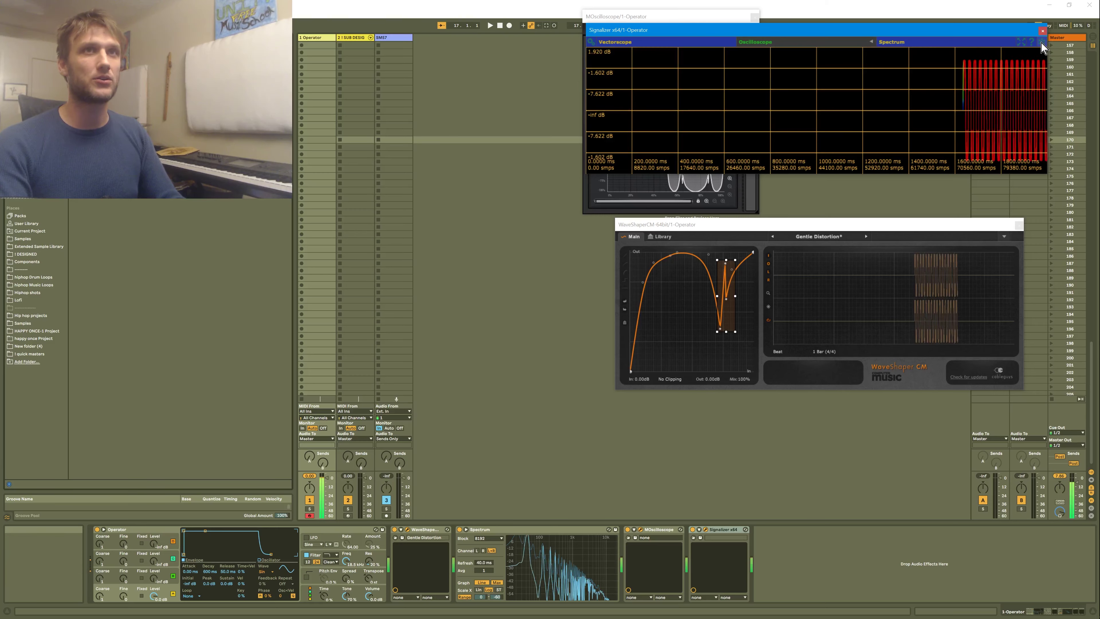
Examine the distorted waveform's upper and lower peaks at close range in Signalizer's oscilloscope view.
click(1043, 42)
scroll(938, 80, up, 3)
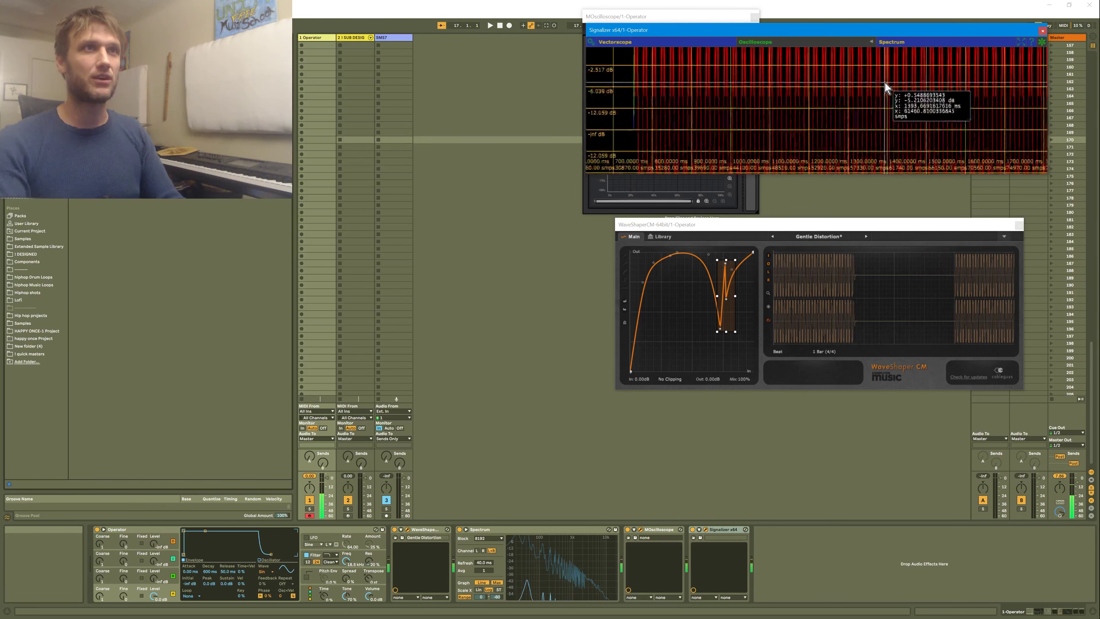
scroll(823, 108, up, 3)
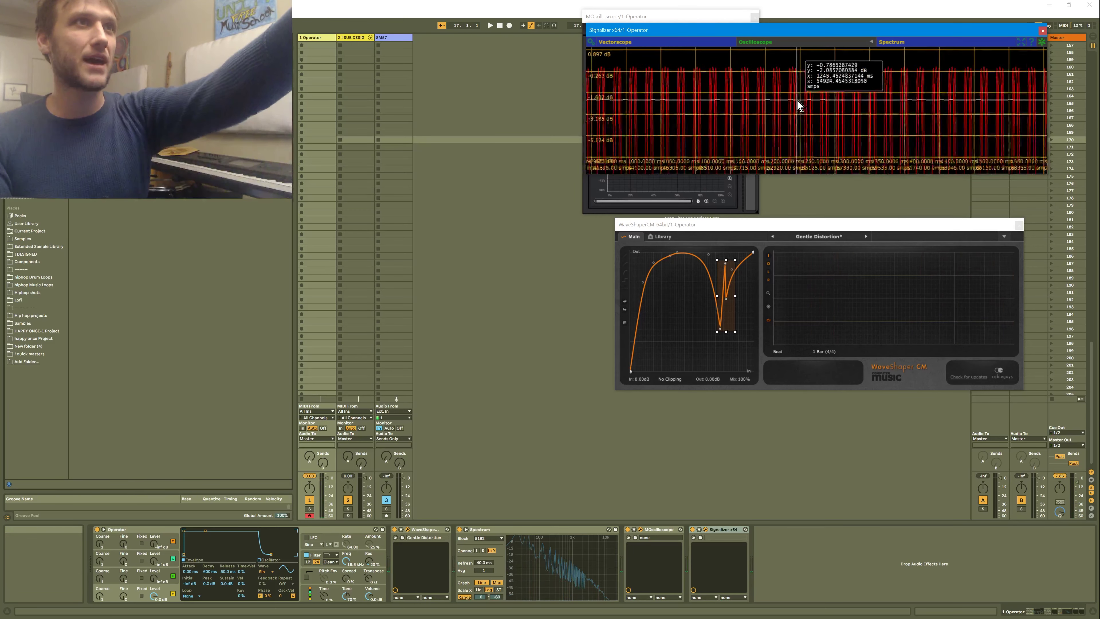
scroll(799, 106, up, 2)
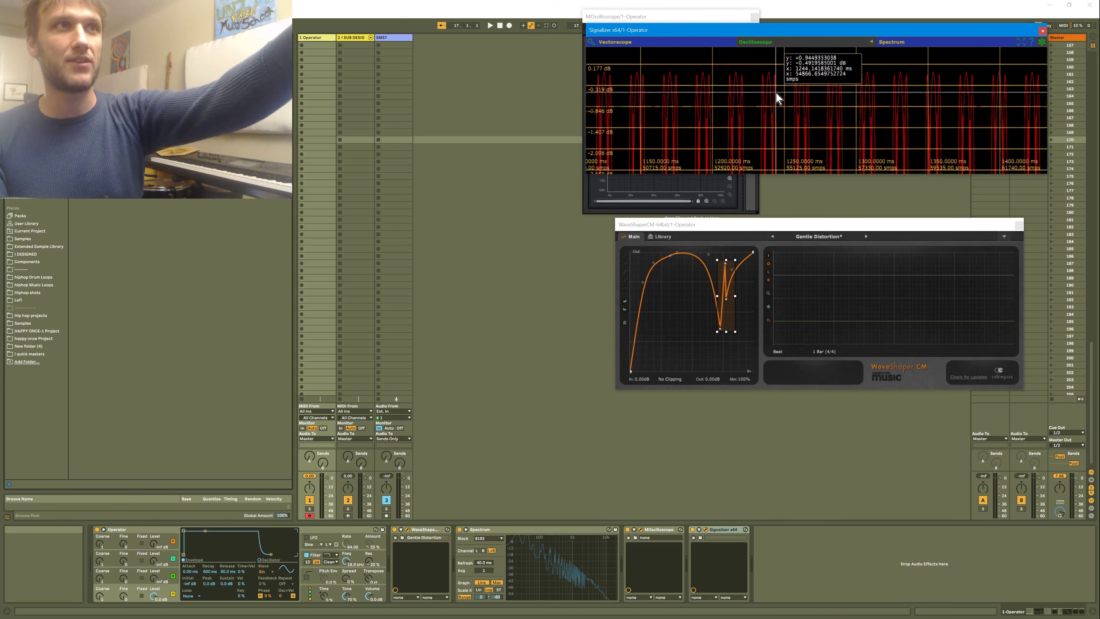
scroll(777, 112, down, 2)
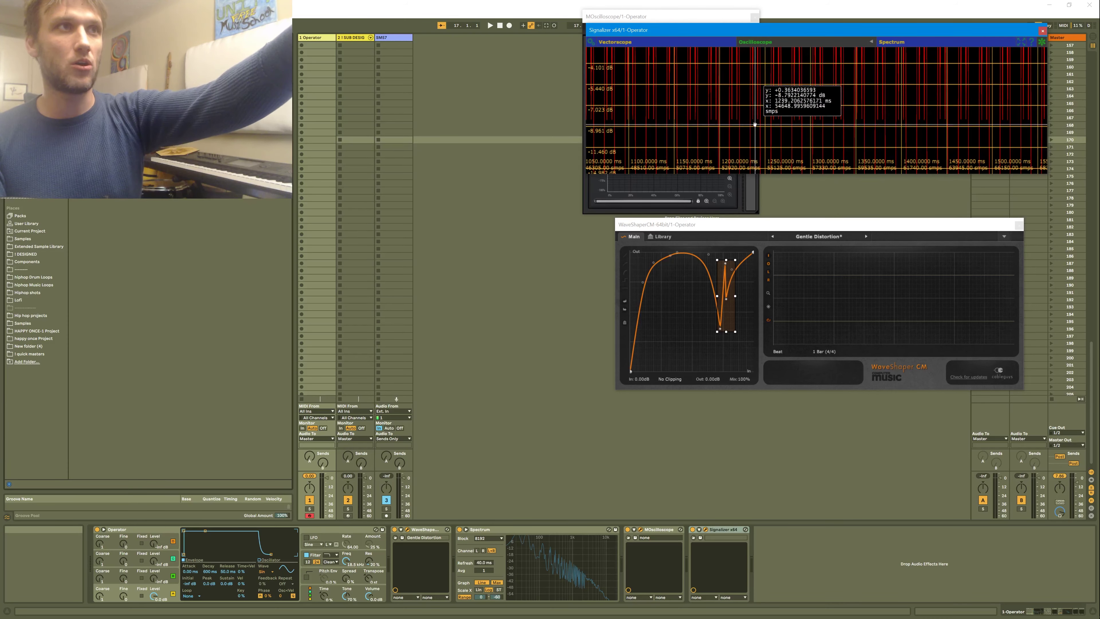
drag(757, 111, 754, 47)
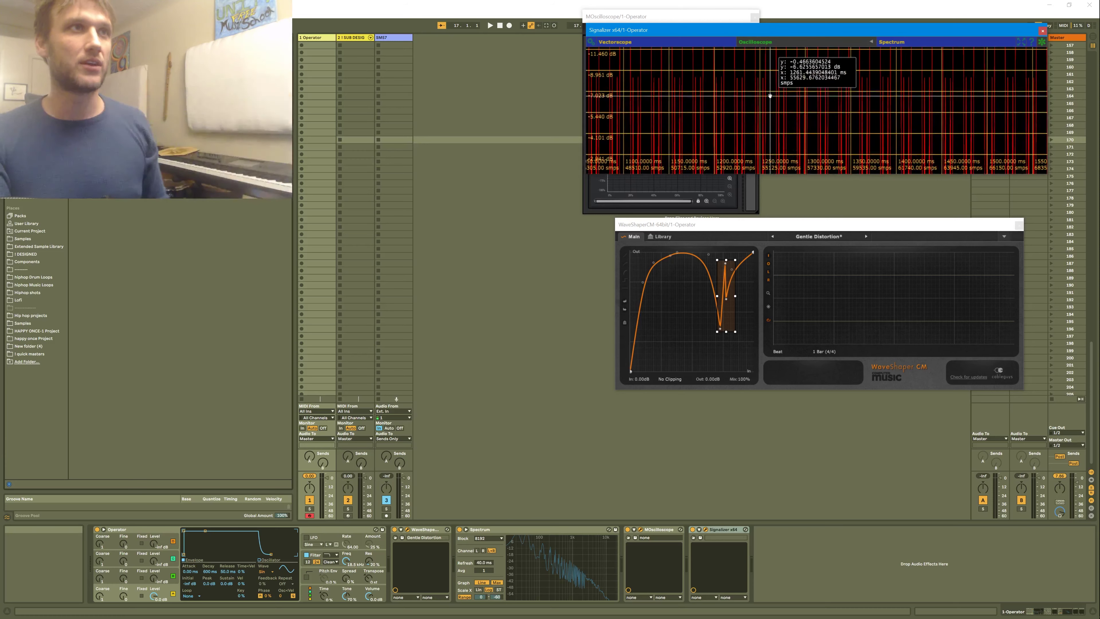
scroll(762, 83, up, 2)
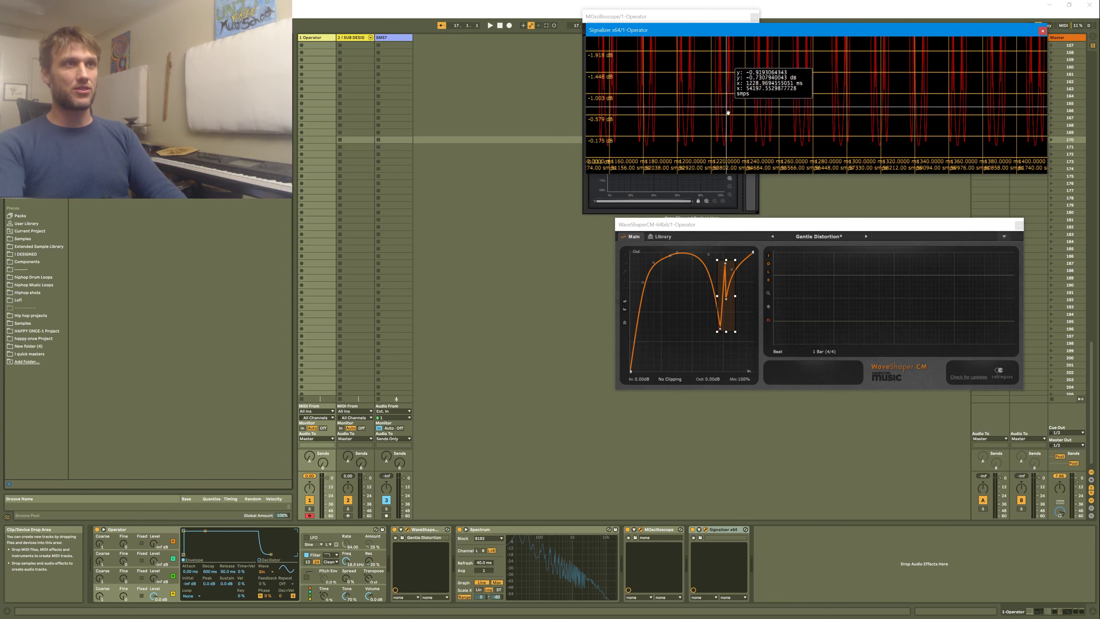
Rework the flat upper end of the Gentle Distortion curve in WaveShaper into a shallow dip with small ripples.
click(713, 354)
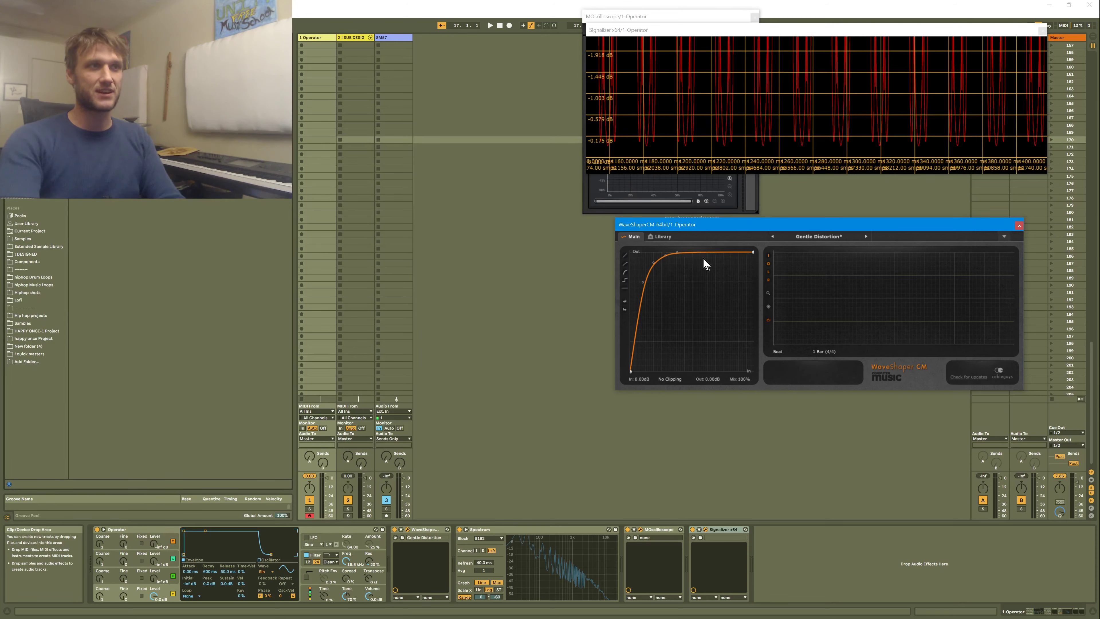
right_click(729, 263)
click(709, 270)
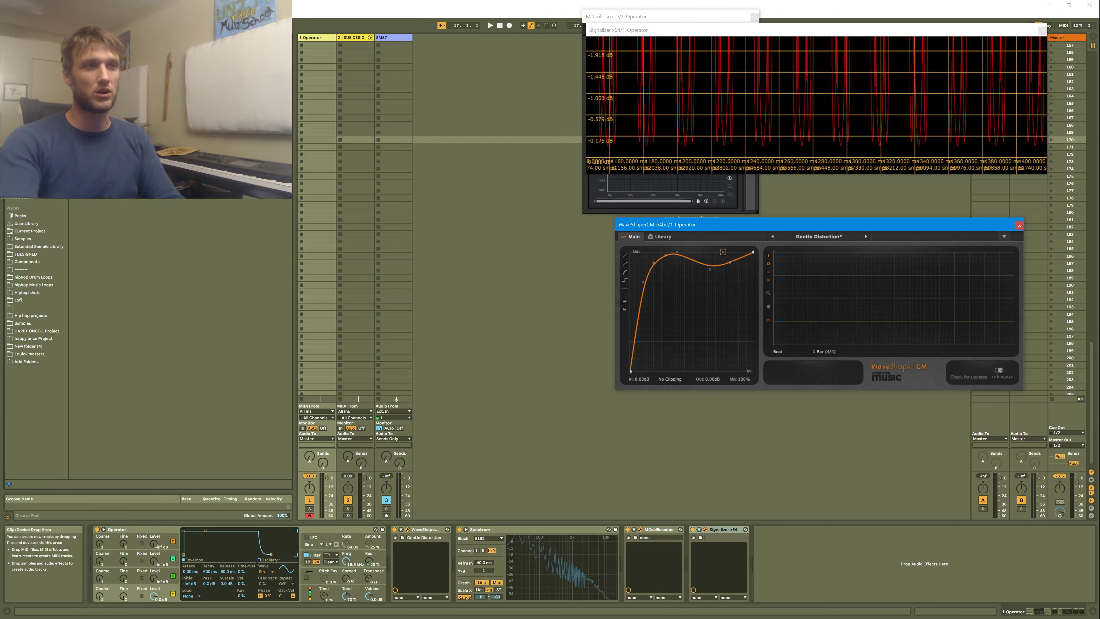
drag(700, 261, 701, 263)
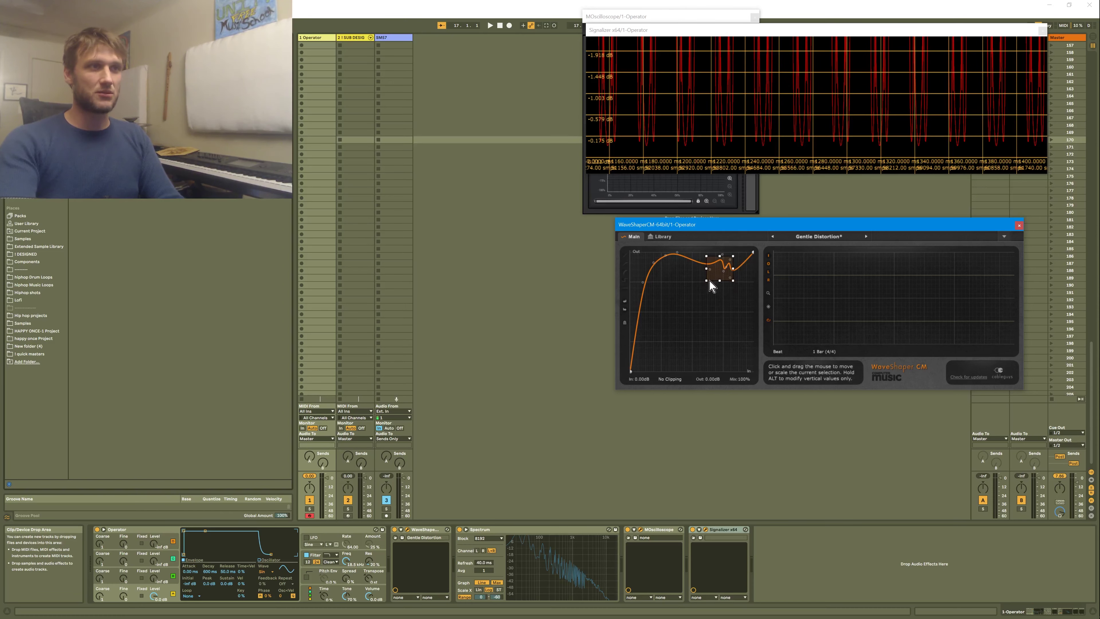
Arrange the MOscilloscope and WaveShaper windows side by side below Signalizer so both the scope and the curve are fully in view.
click(665, 18)
drag(665, 18, 896, 373)
drag(778, 224, 848, 183)
drag(904, 377, 659, 285)
drag(743, 179, 873, 194)
drag(690, 285, 716, 193)
drag(861, 200, 821, 187)
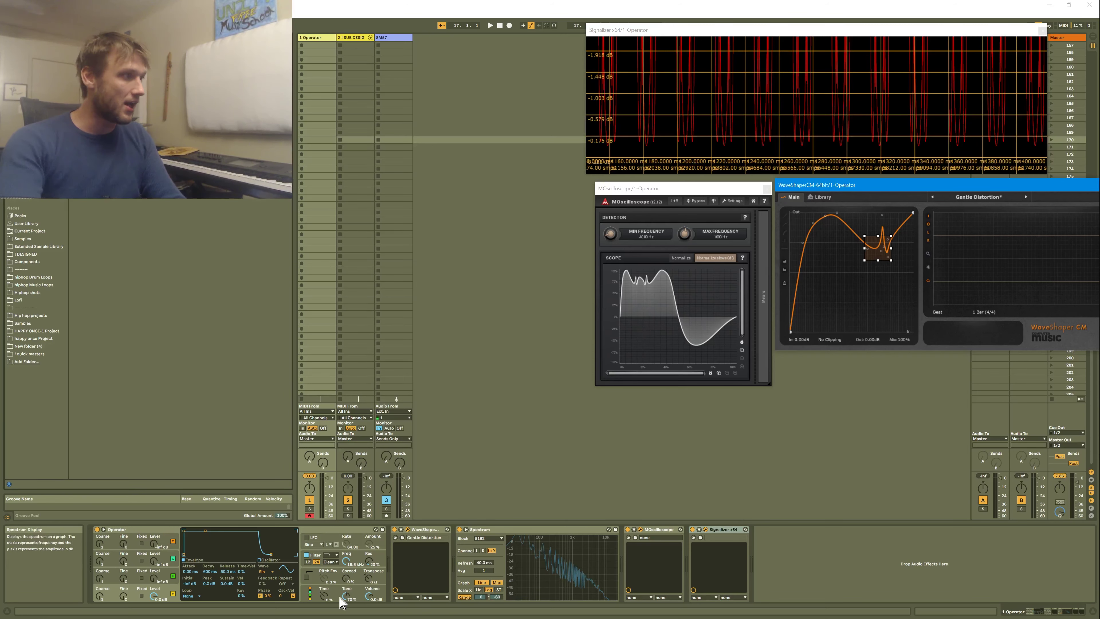
Switch to the SUB DESIGNER track and show its WaveShaper in place of the ShaperBox 2 window.
click(342, 38)
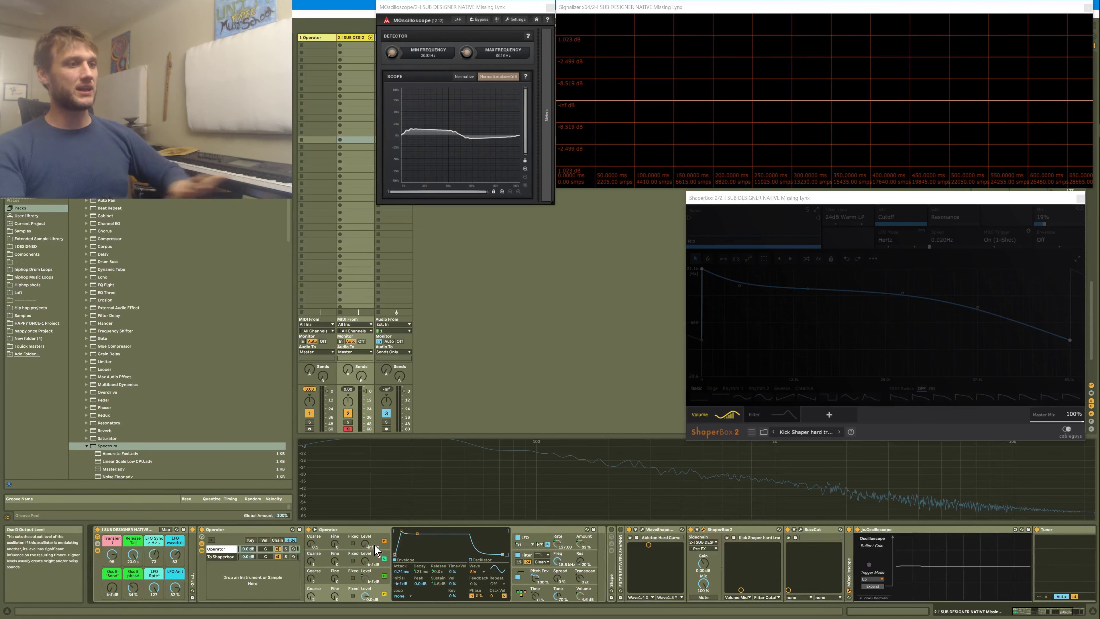
click(802, 201)
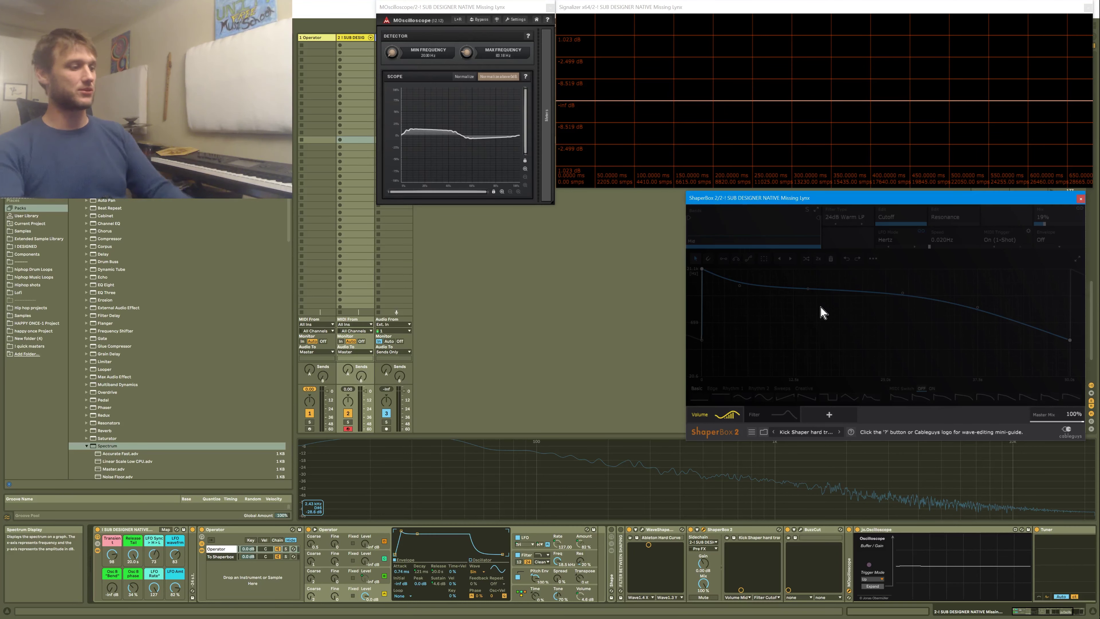
click(642, 529)
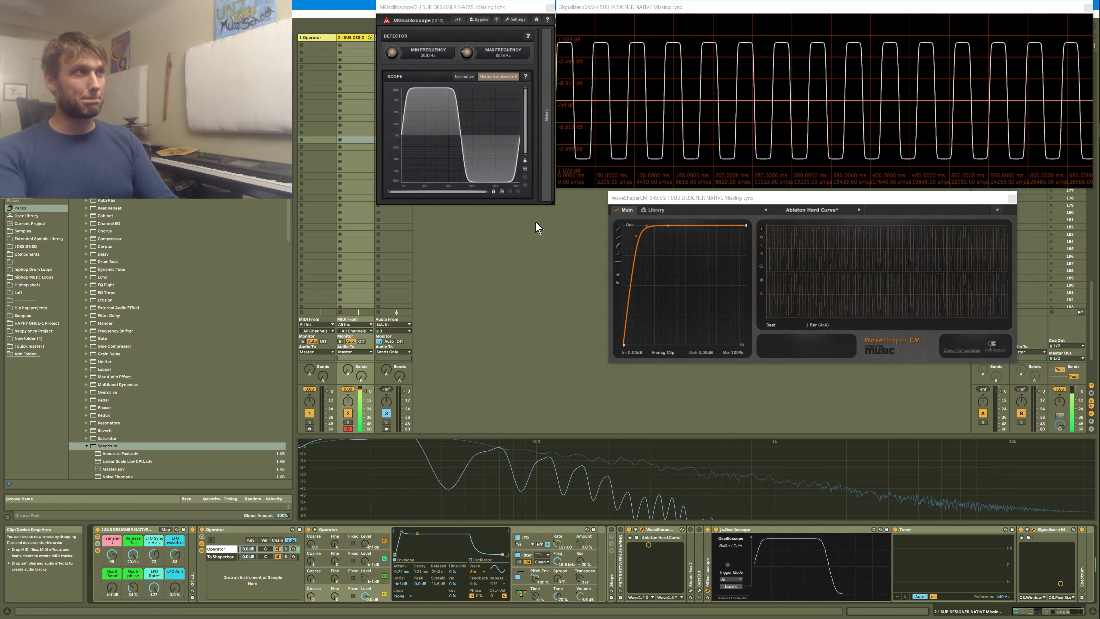
Move the MOscilloscope window next to WaveShaper and delete the separate Operator track.
click(462, 20)
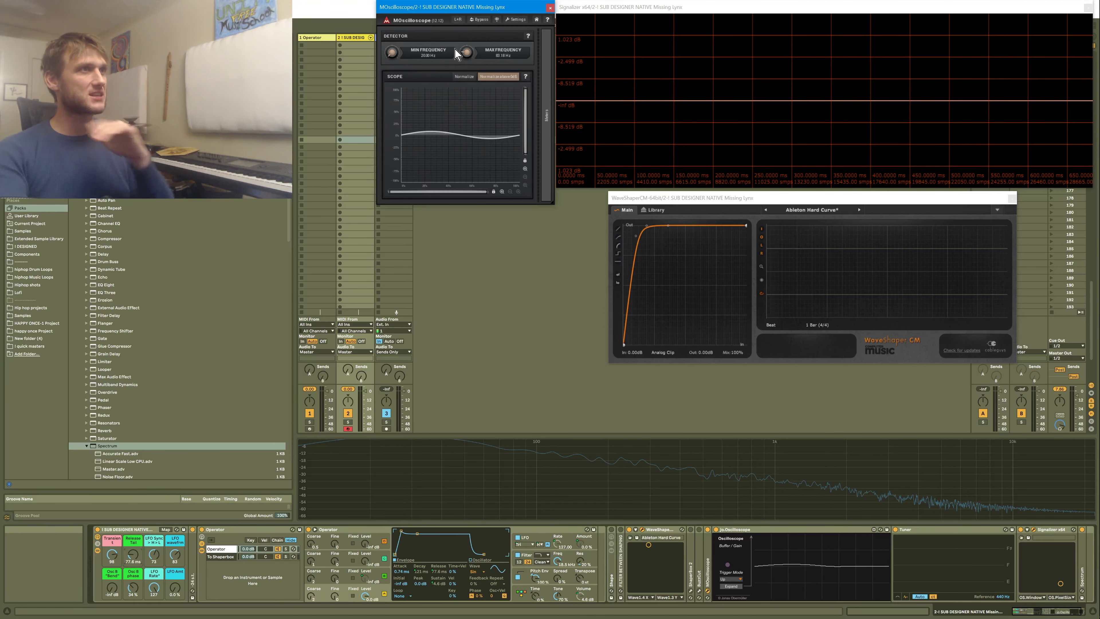
drag(465, 9, 501, 167)
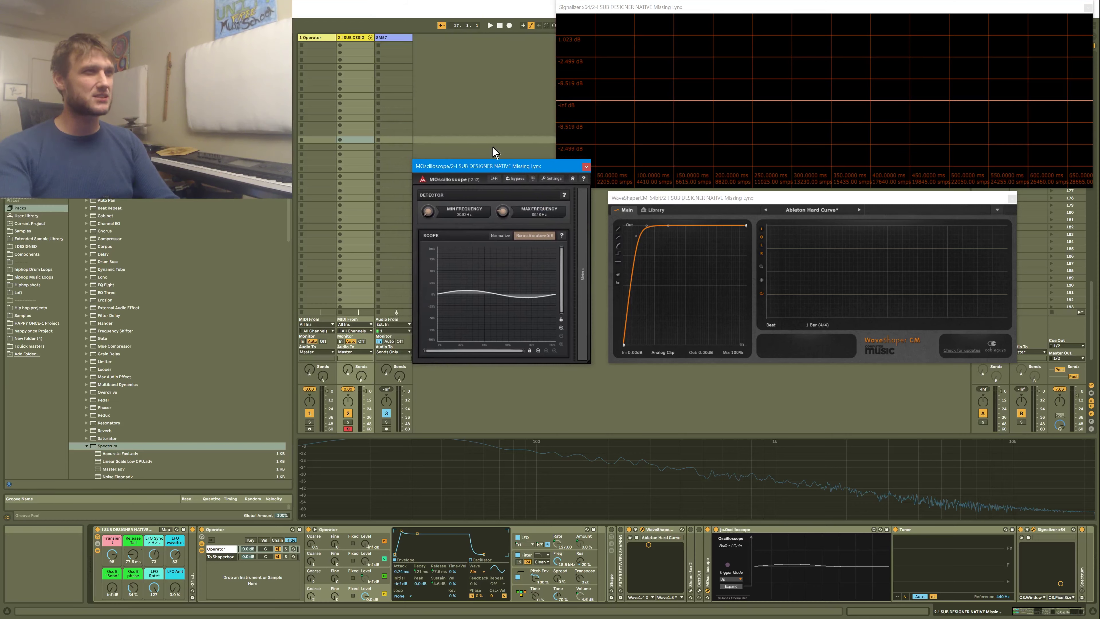
click(378, 38)
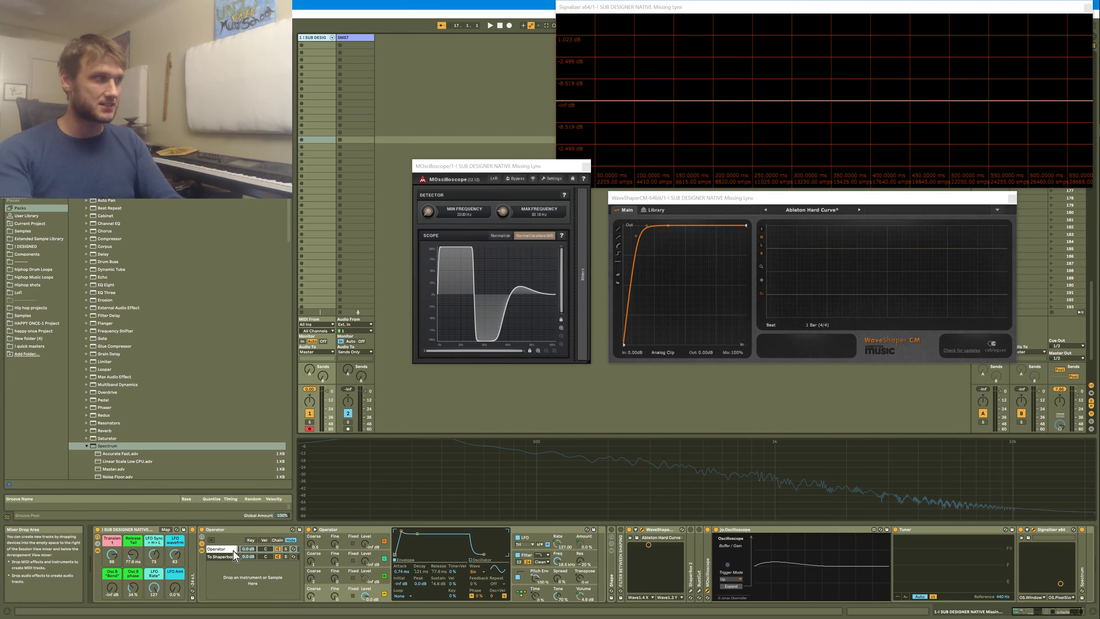
Pull a single rounded dip into the flat top of the Ableton Hard Curve in WaveShaper.
mouse_move(175, 588)
mouse_down()
mouse_move(175, 572)
mouse_move(175, 588)
mouse_up()
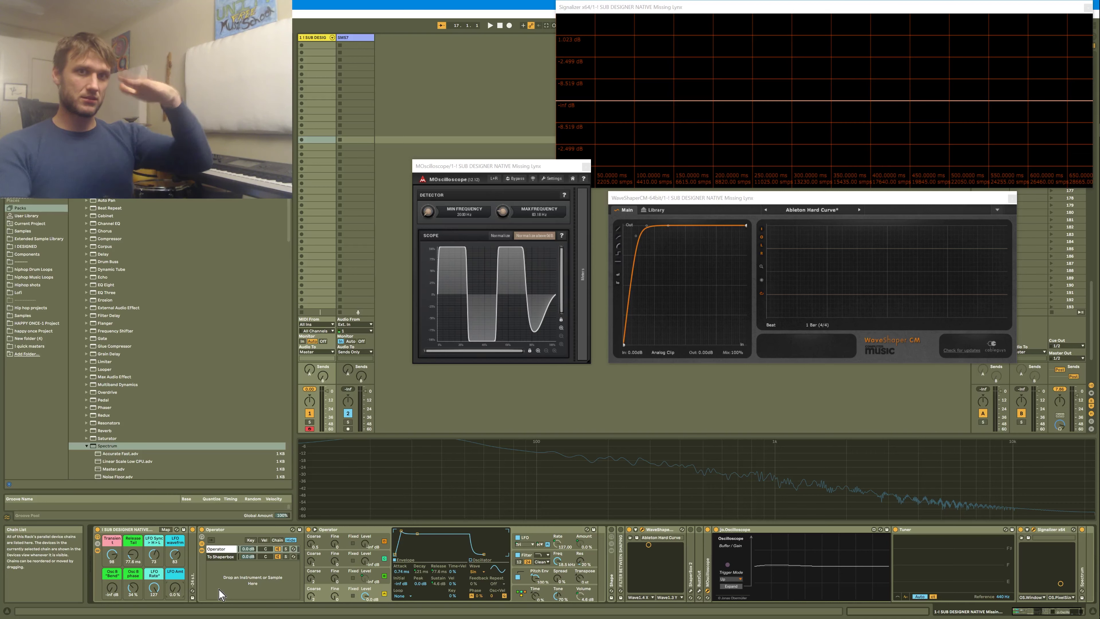
click(680, 242)
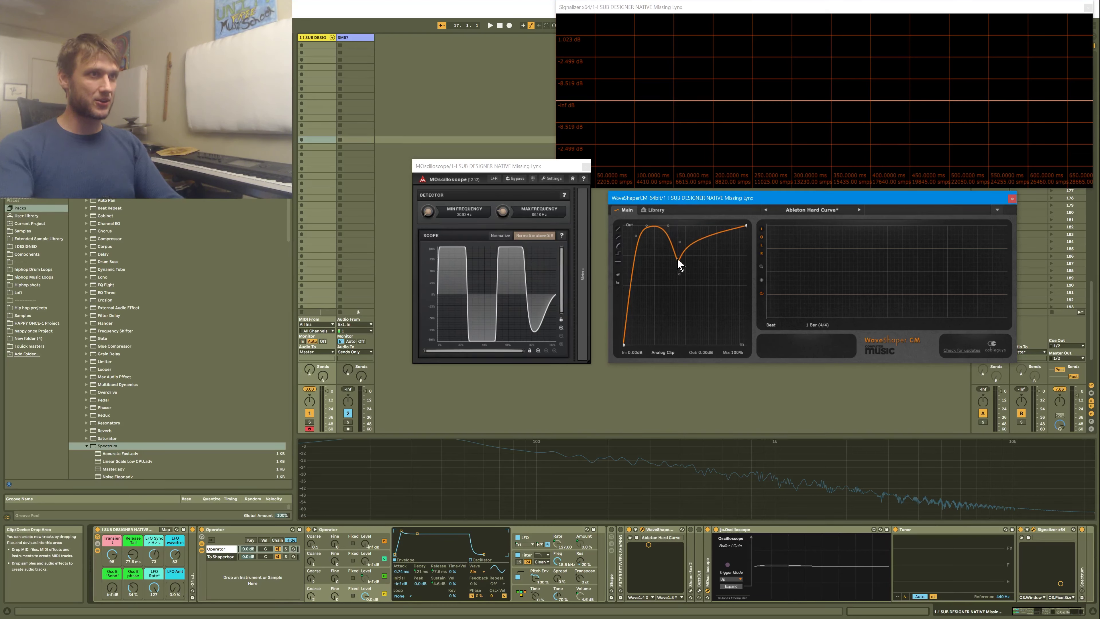
drag(689, 249, 732, 246)
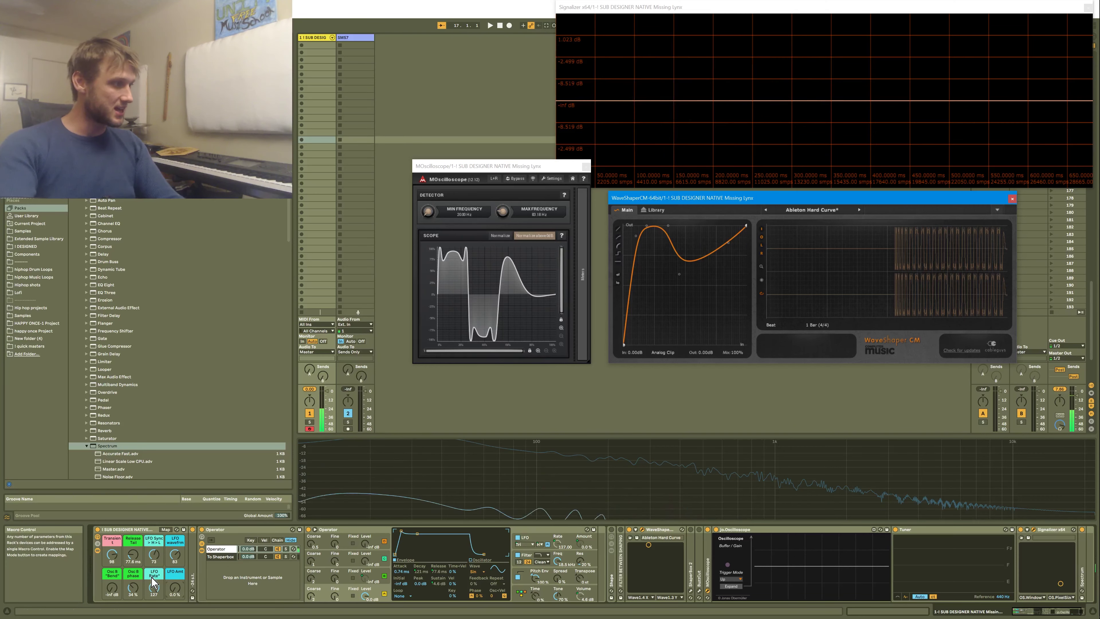
Adjust the rack's LFO Sync macro and vary the LFO Rate macro, finishing with a rate of 21.
drag(153, 587, 154, 616)
mouse_move(154, 554)
mouse_down()
mouse_move(165, 601)
mouse_move(175, 551)
mouse_up()
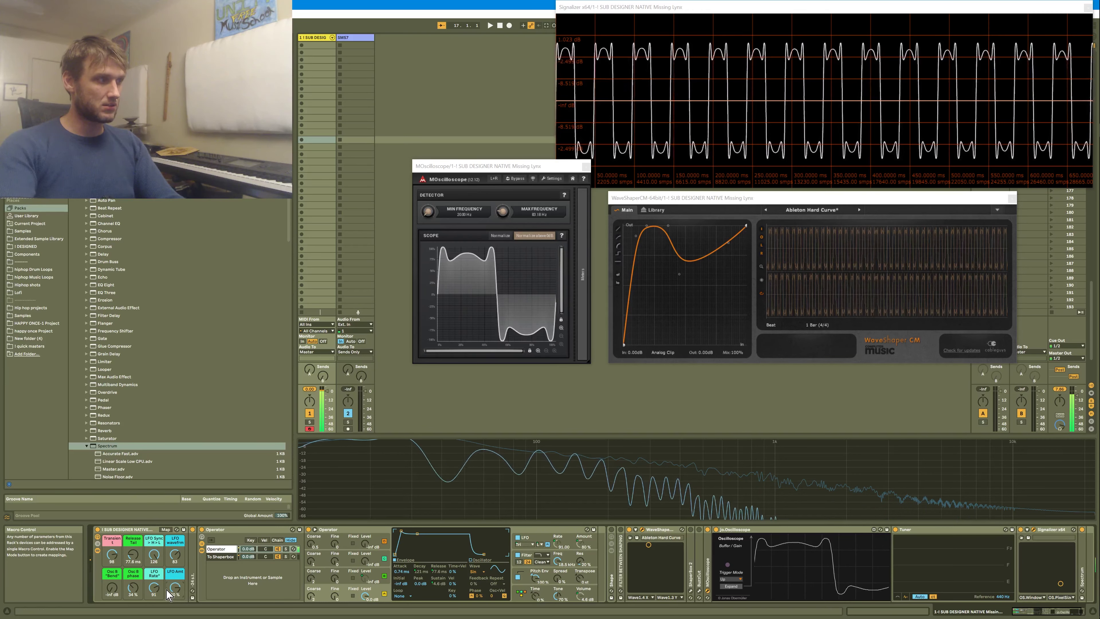
mouse_move(154, 587)
mouse_down()
mouse_move(154, 572)
mouse_move(154, 590)
mouse_up()
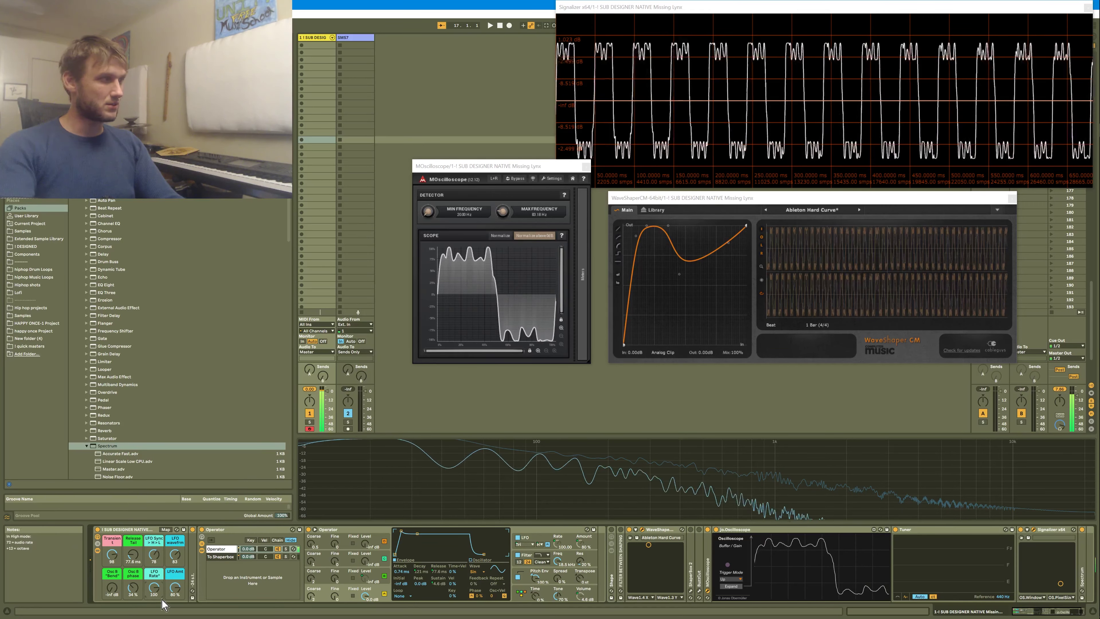
drag(155, 585, 155, 616)
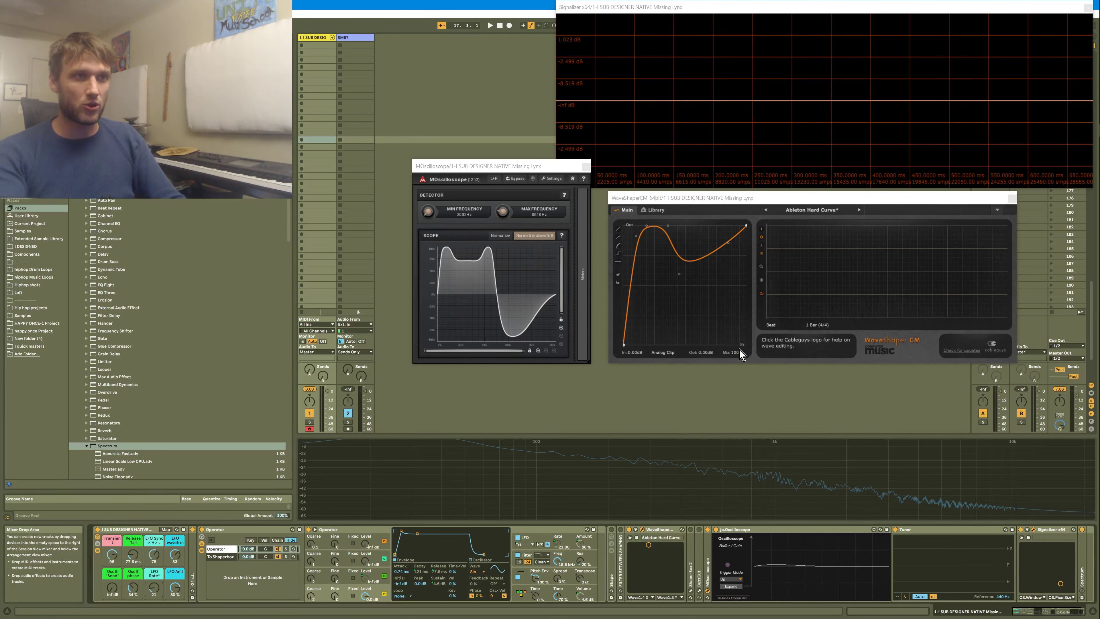
Add several peaks and dips along the WaveShaper curve with its output at -0.17 dB, and adjust the LFO Amt macro.
drag(701, 351, 701, 354)
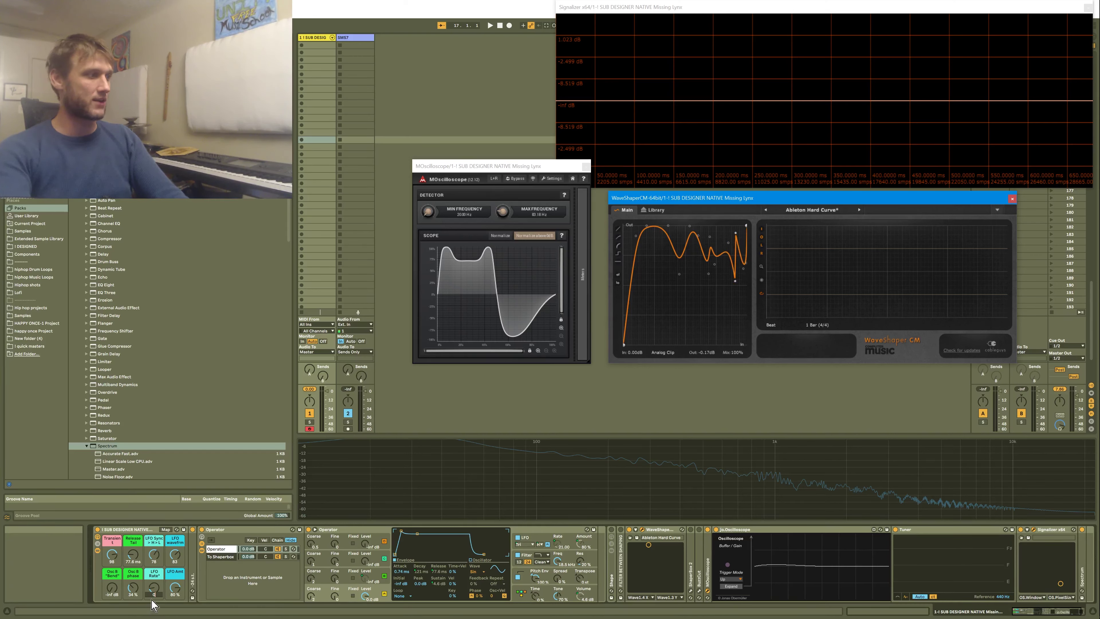
click(167, 600)
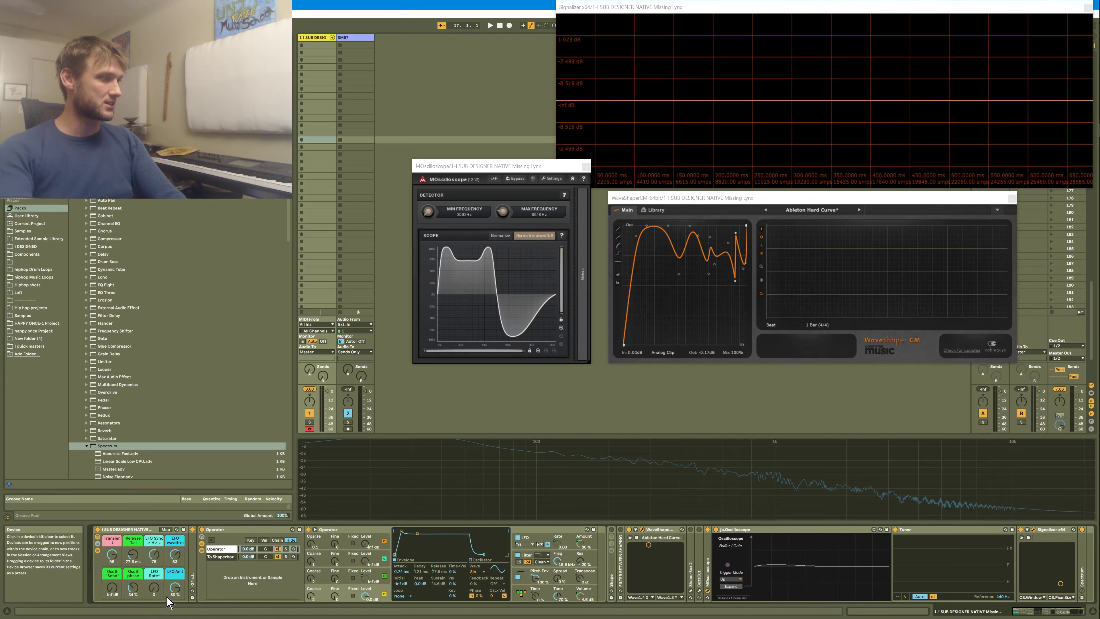
drag(167, 600, 167, 614)
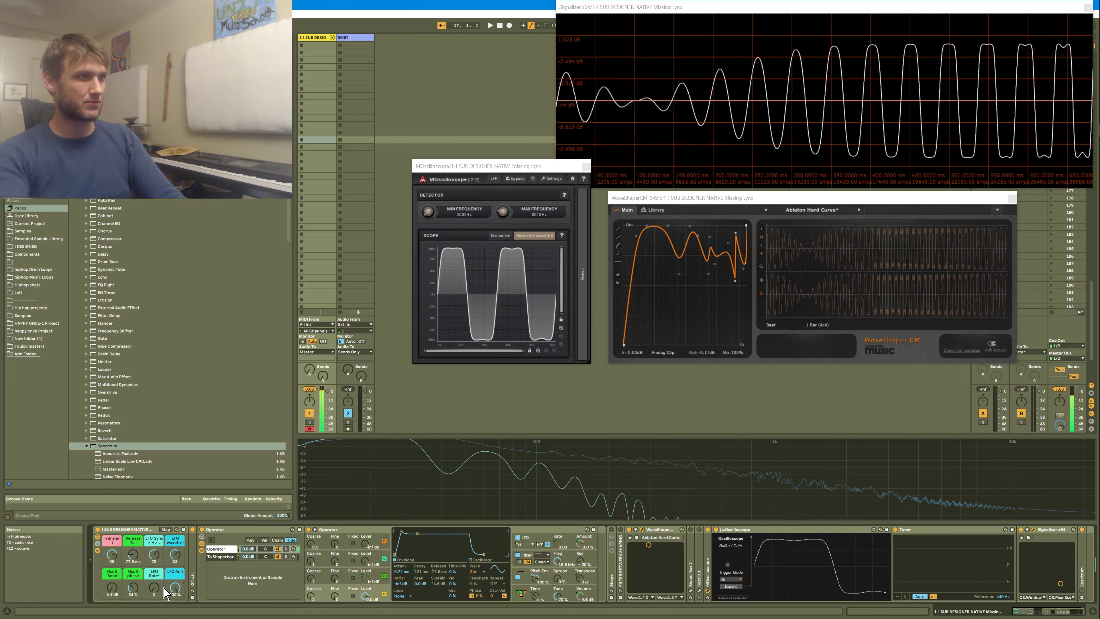
Set MOscilloscope's maximum detector frequency to 112.7 Hz and retune the LFO Rate and LFO Amt macros.
drag(509, 219, 451, 216)
drag(154, 587, 173, 611)
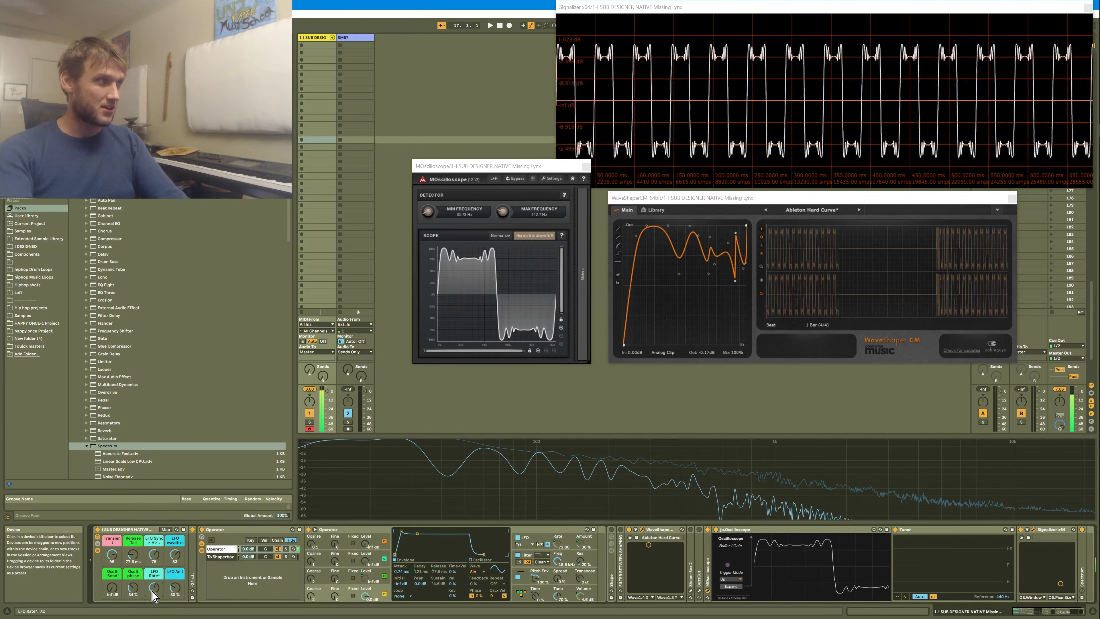
drag(173, 596, 173, 554)
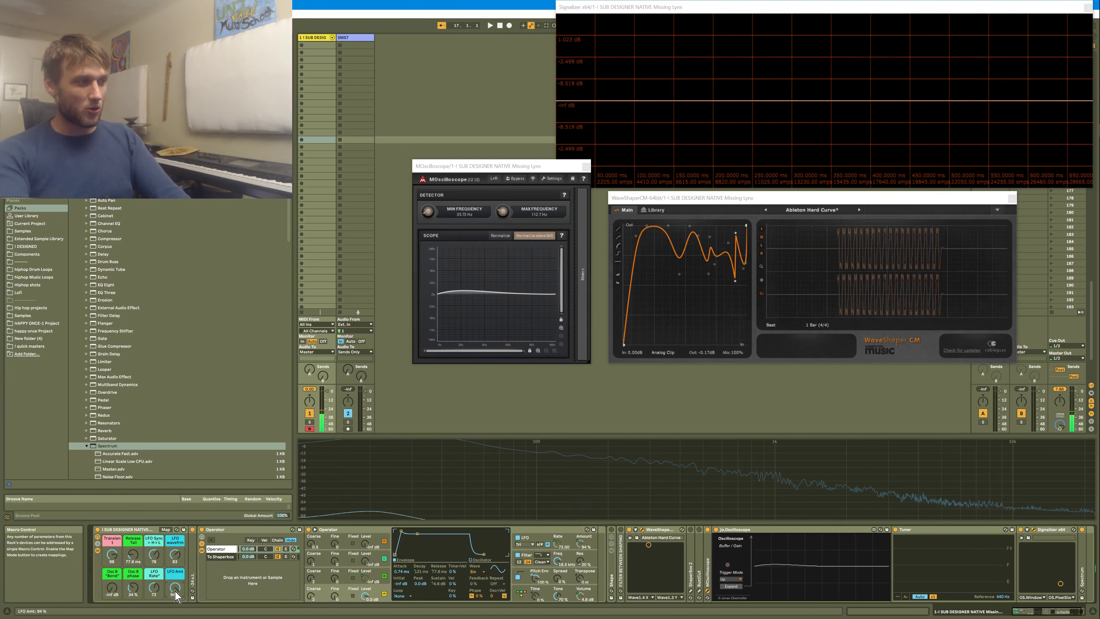
drag(175, 587, 154, 569)
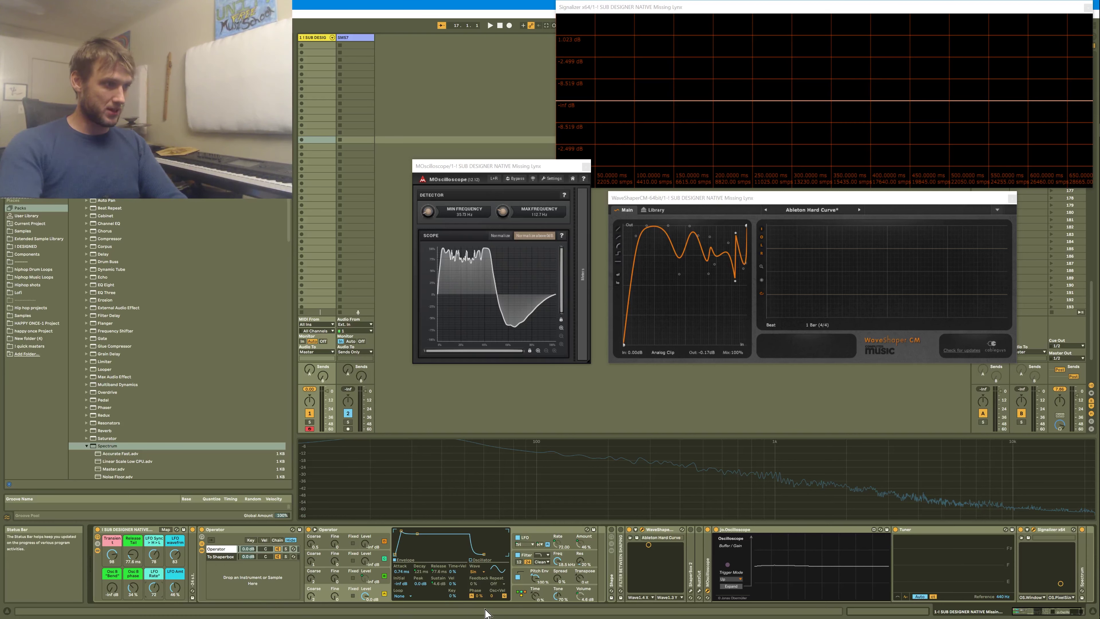
Inspect the Operator's LFO section and oscillator envelope, and readjust the LFO Amt and LFO Rate macros.
click(537, 539)
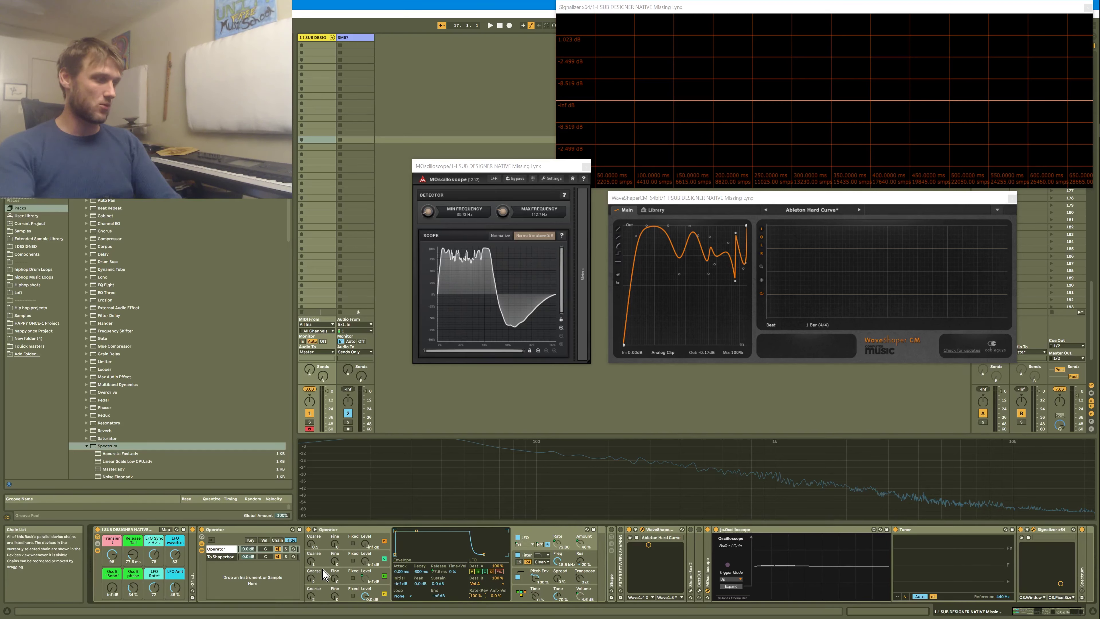
click(324, 598)
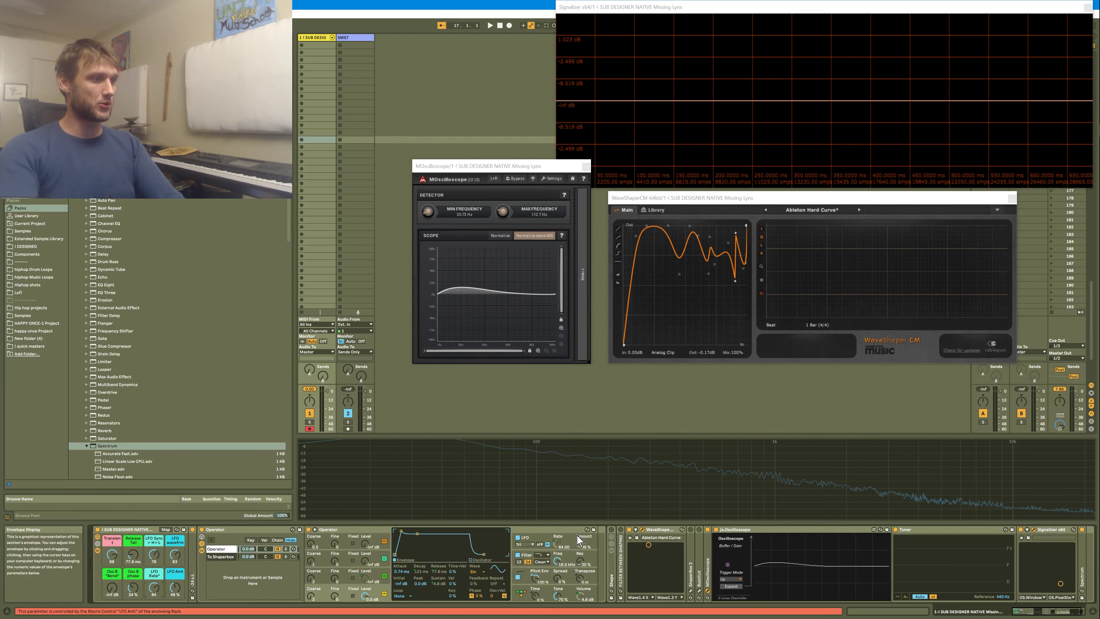
mouse_move(175, 589)
mouse_down()
mouse_move(154, 573)
mouse_move(154, 590)
mouse_up()
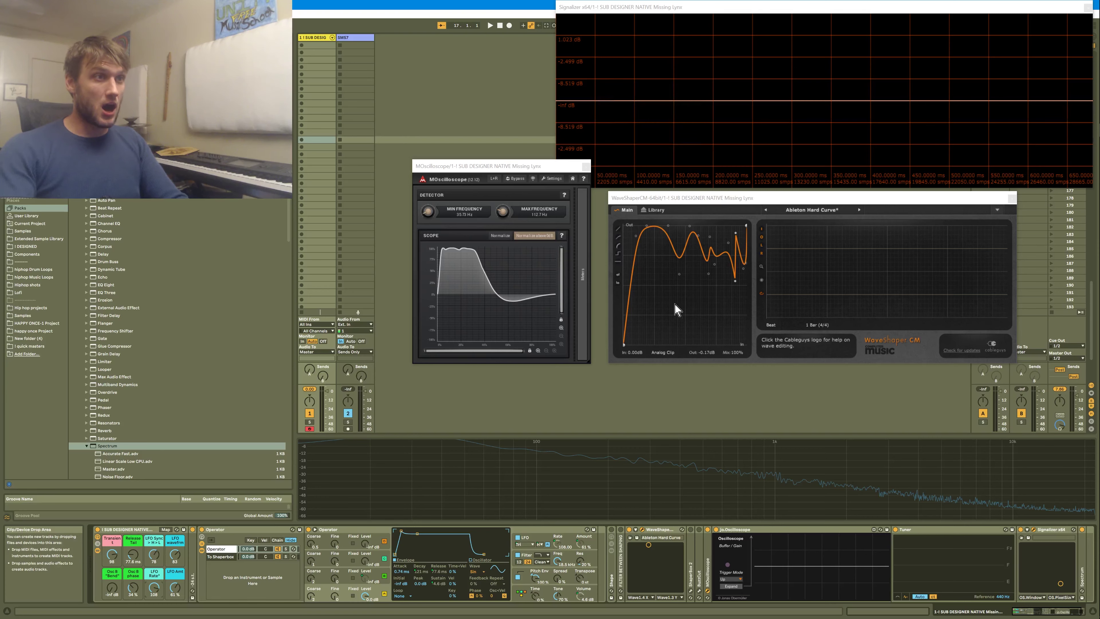
Select the rippled points of the WaveShaper curve, stretch them downward, narrow the group, and clear the selection.
drag(670, 302, 744, 238)
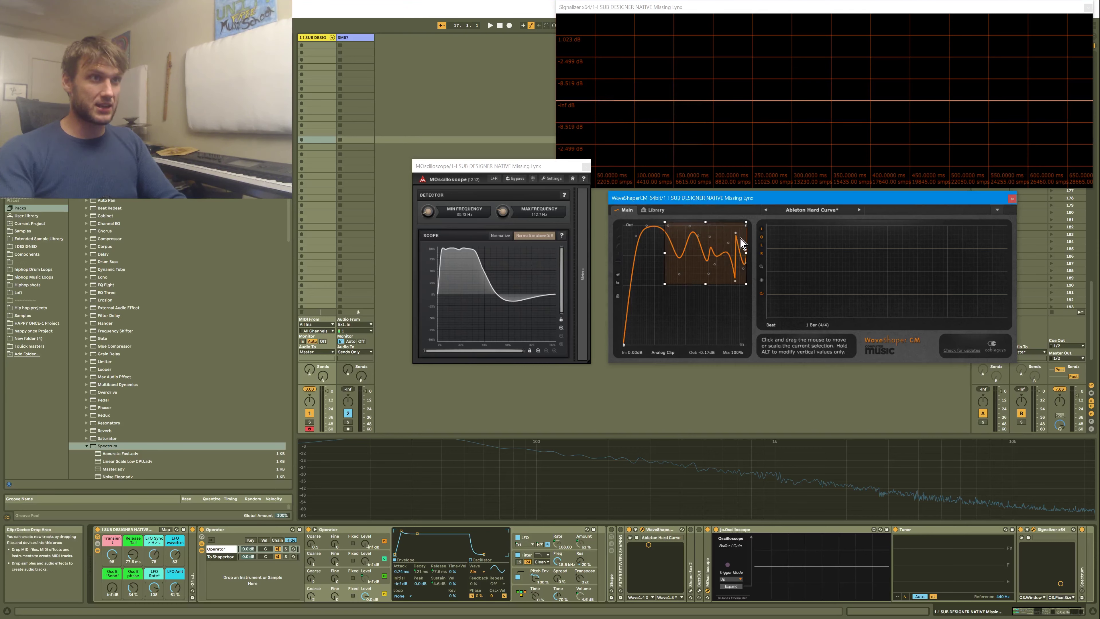
drag(705, 291, 685, 305)
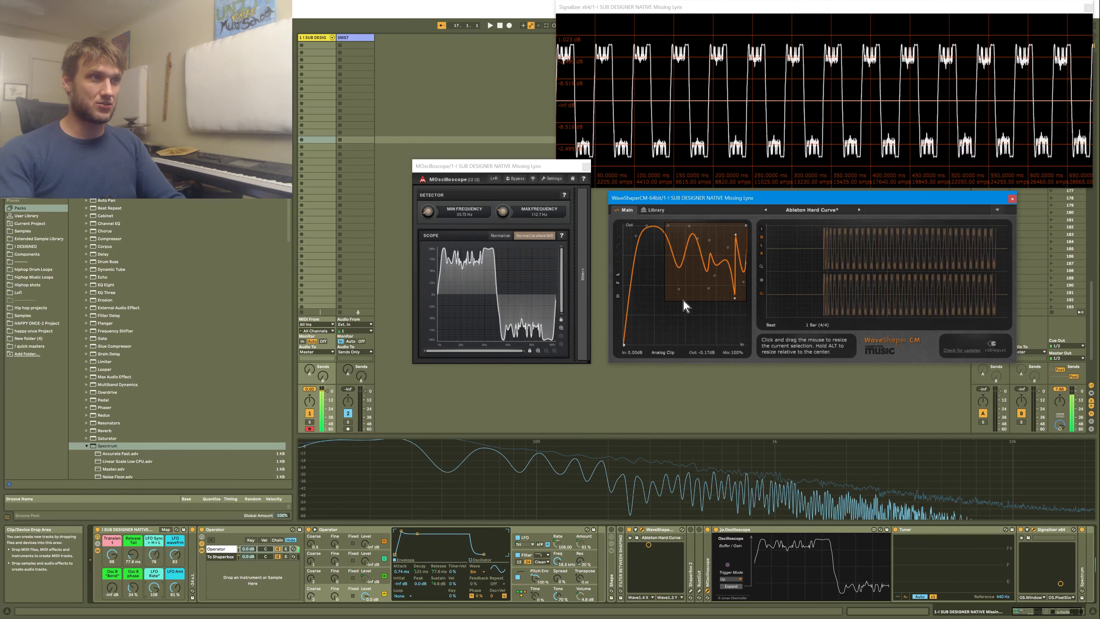
drag(708, 268, 695, 278)
drag(732, 236, 716, 255)
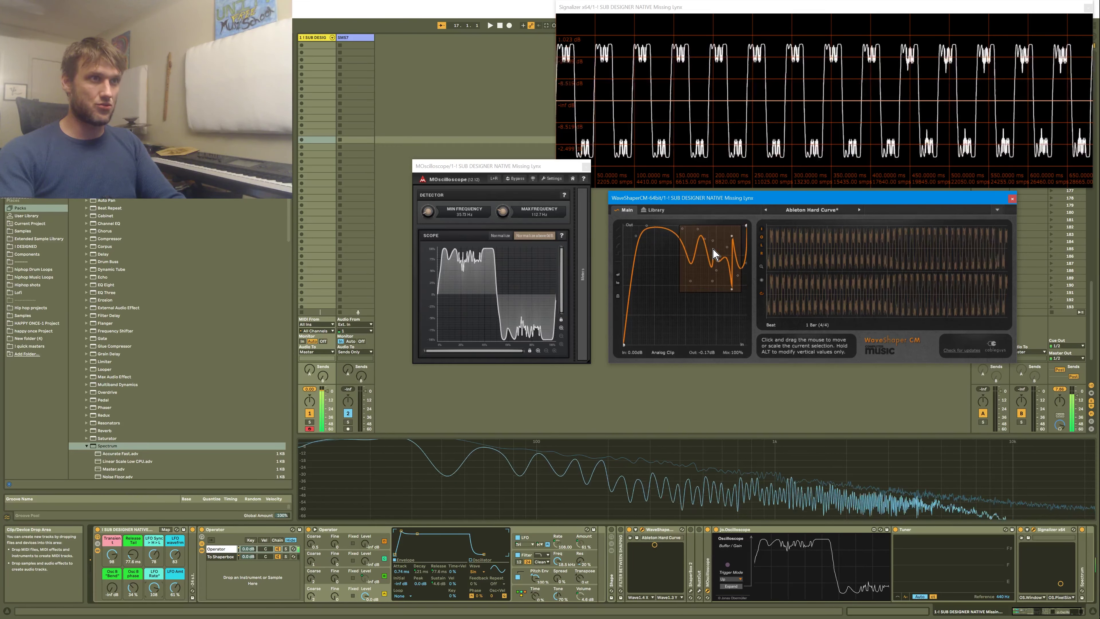
click(703, 305)
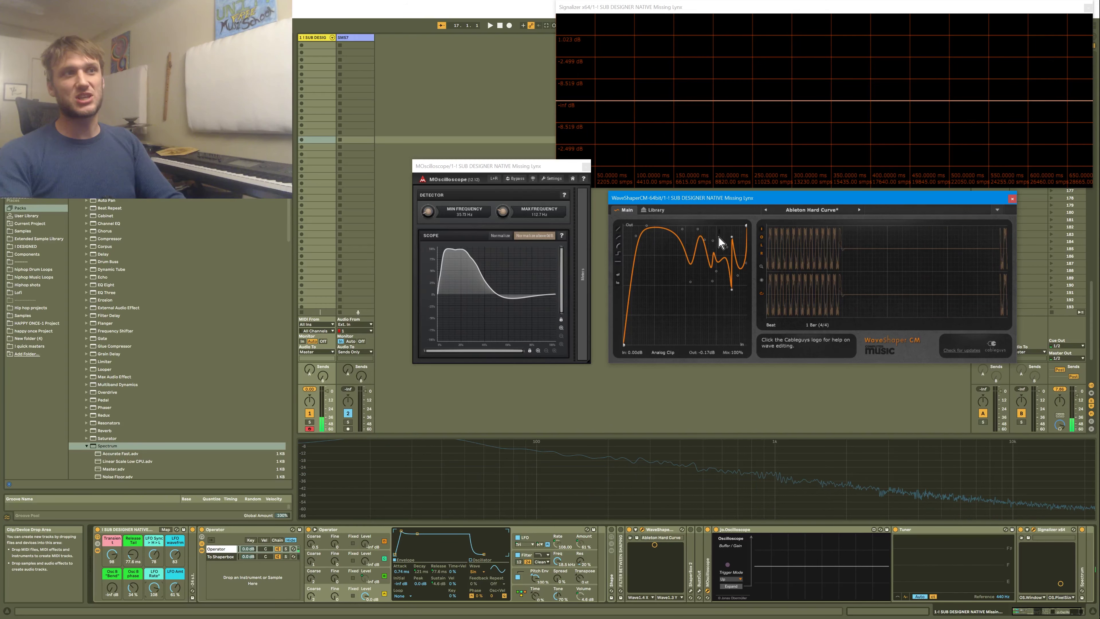
Narrow the selected rippled section of the WaveShaper curve, and widen it again toward the curve's initial peak.
drag(701, 280, 728, 268)
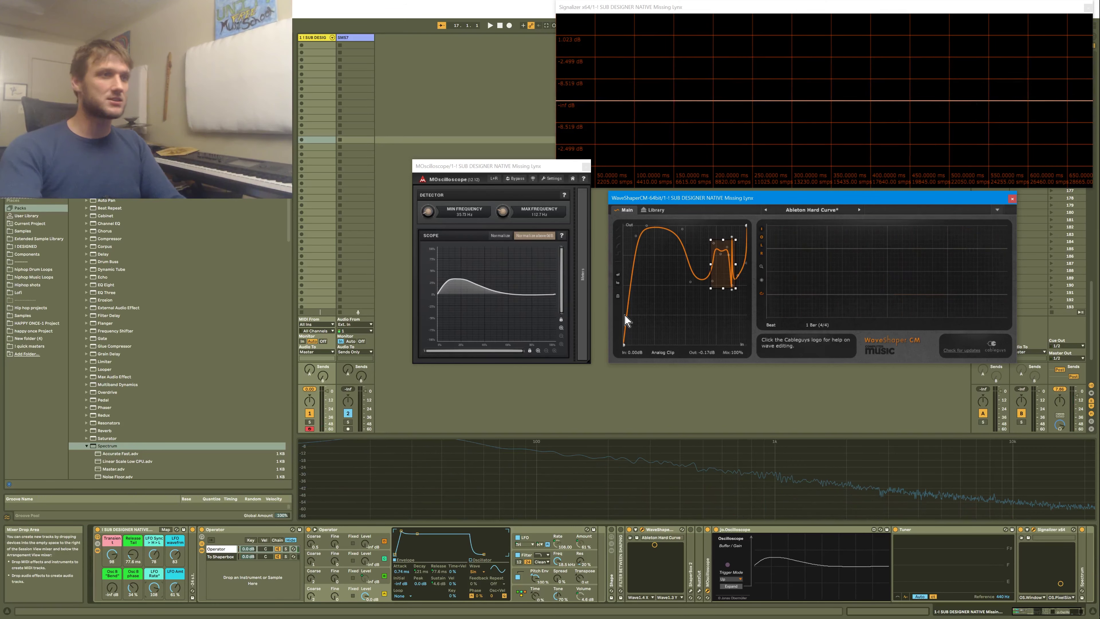
drag(710, 239, 680, 222)
Raise the Osc B "Bend" macro to -18 dB, set the Osc B phase macro to 48 %, and check the Operator's oscillator levels.
click(112, 580)
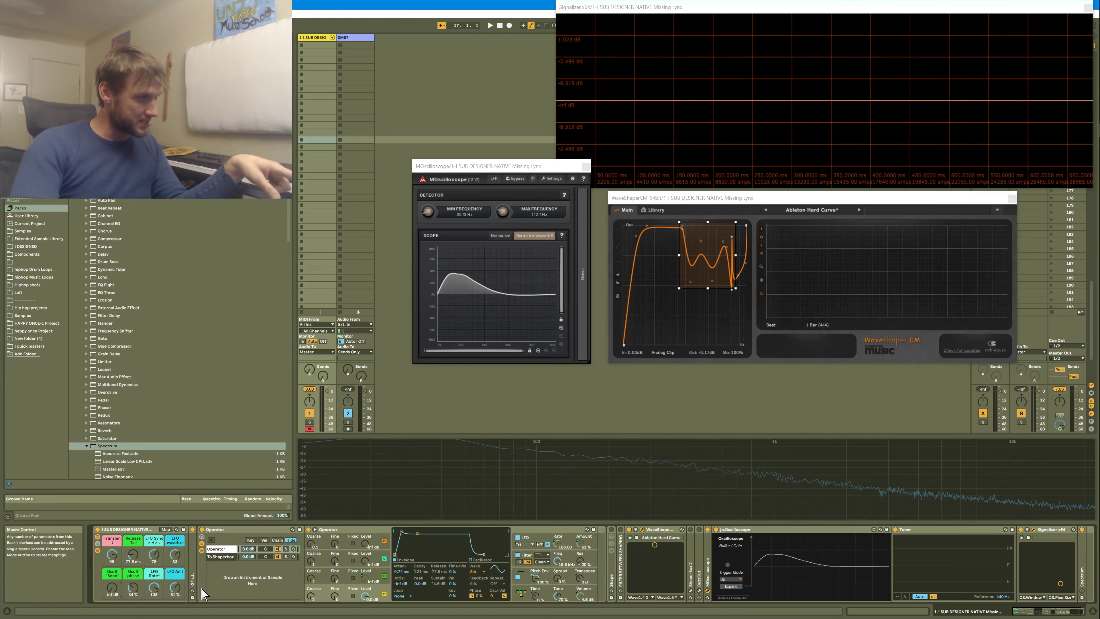
click(346, 581)
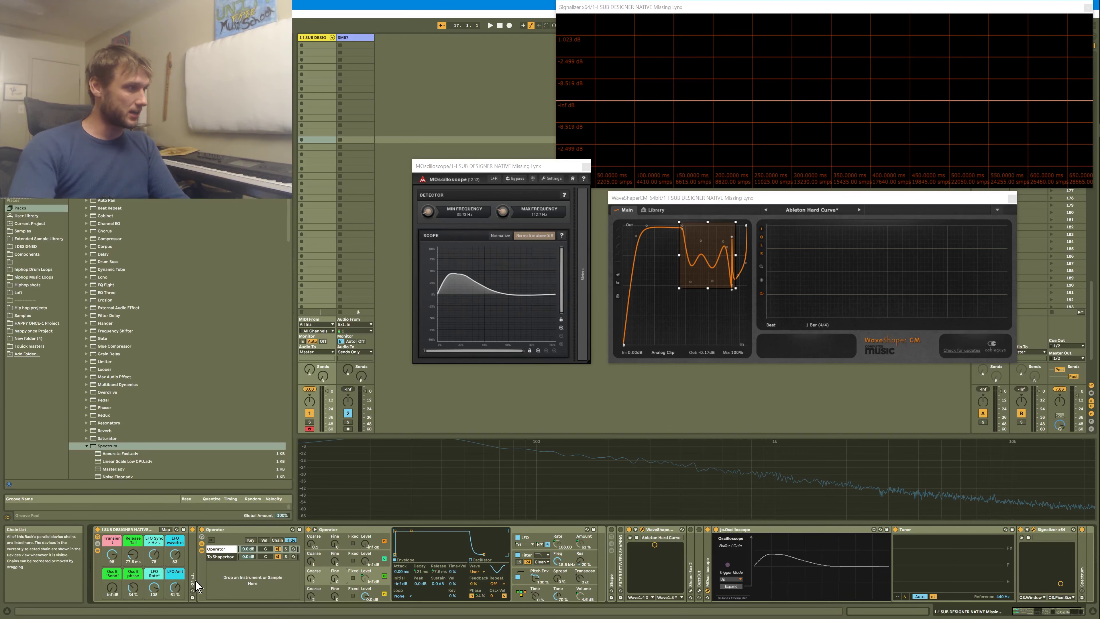
drag(111, 587, 112, 568)
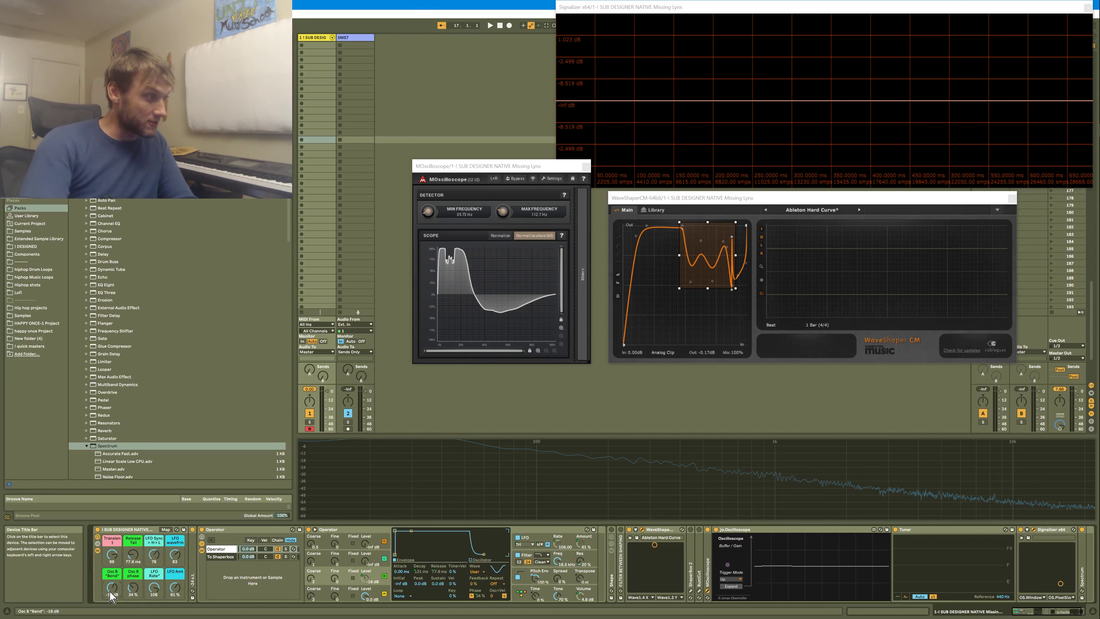
drag(134, 597, 134, 556)
click(365, 582)
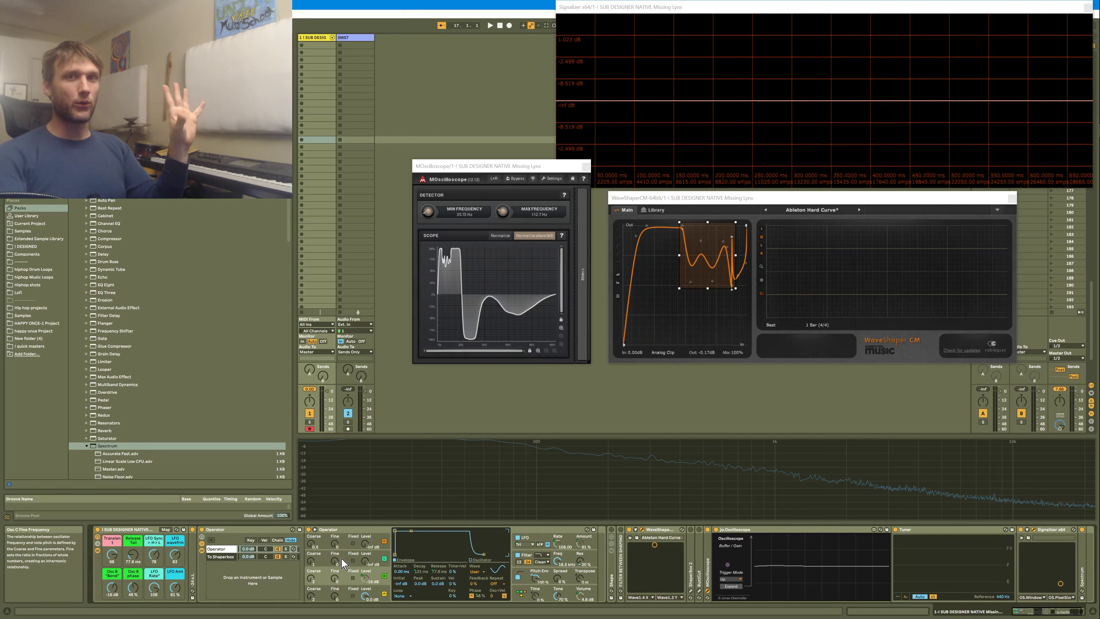
mouse_move(365, 562)
mouse_down()
mouse_move(365, 544)
mouse_move(365, 581)
mouse_move(370, 547)
mouse_move(365, 568)
mouse_up()
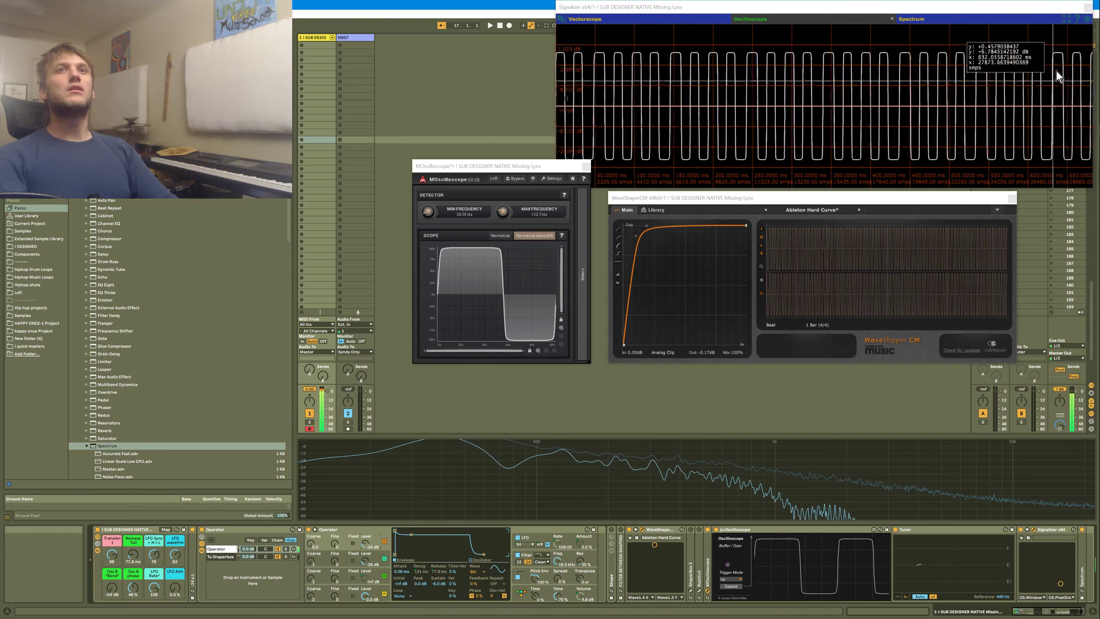
Lengthen the Release Tail macro to about 1 s, and try the Trigger loop mode on the Operator's oscillator envelope before restoring None.
click(1013, 48)
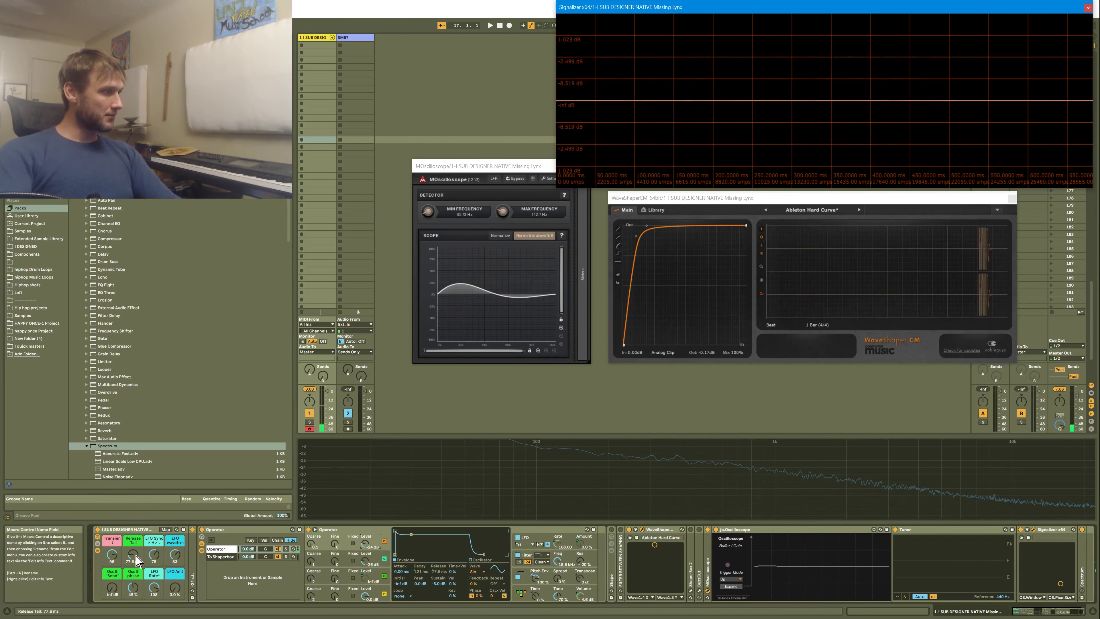
drag(133, 555, 133, 520)
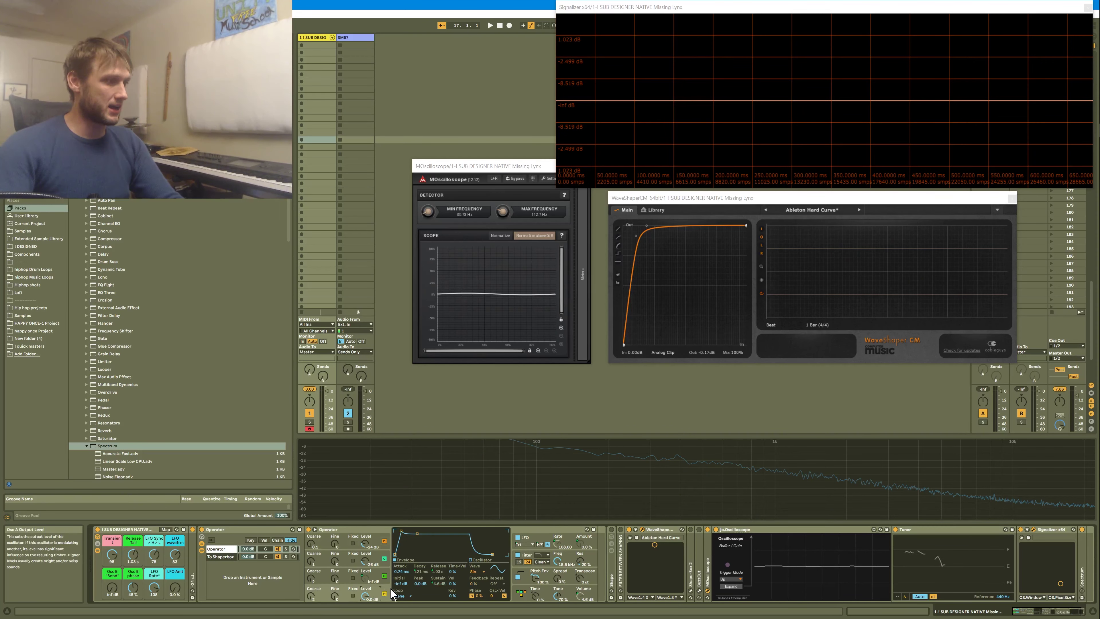
click(366, 596)
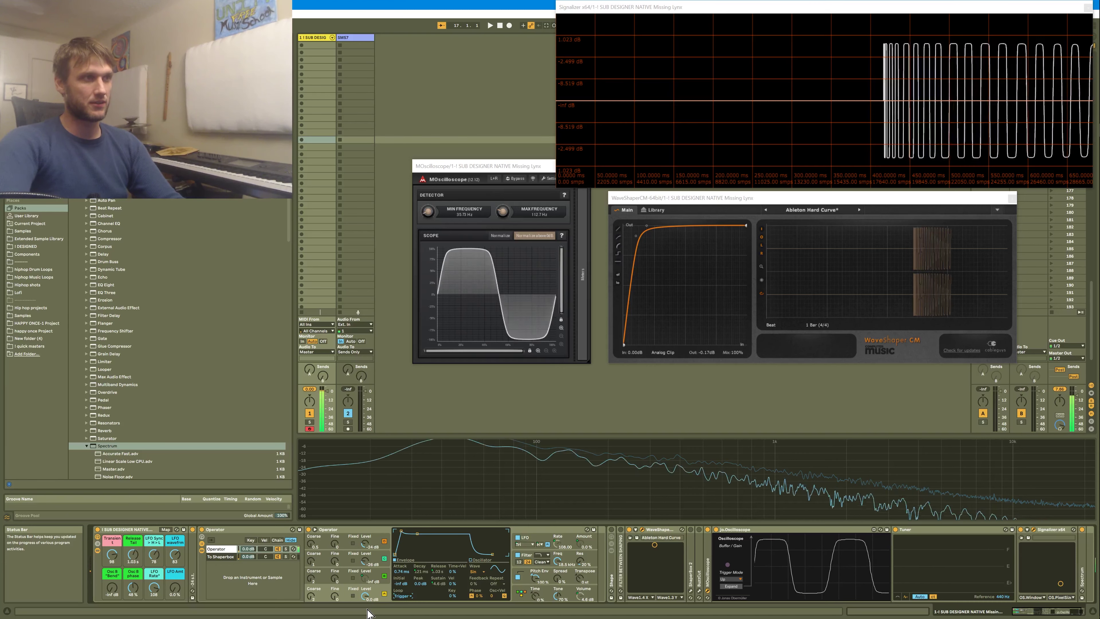
click(381, 549)
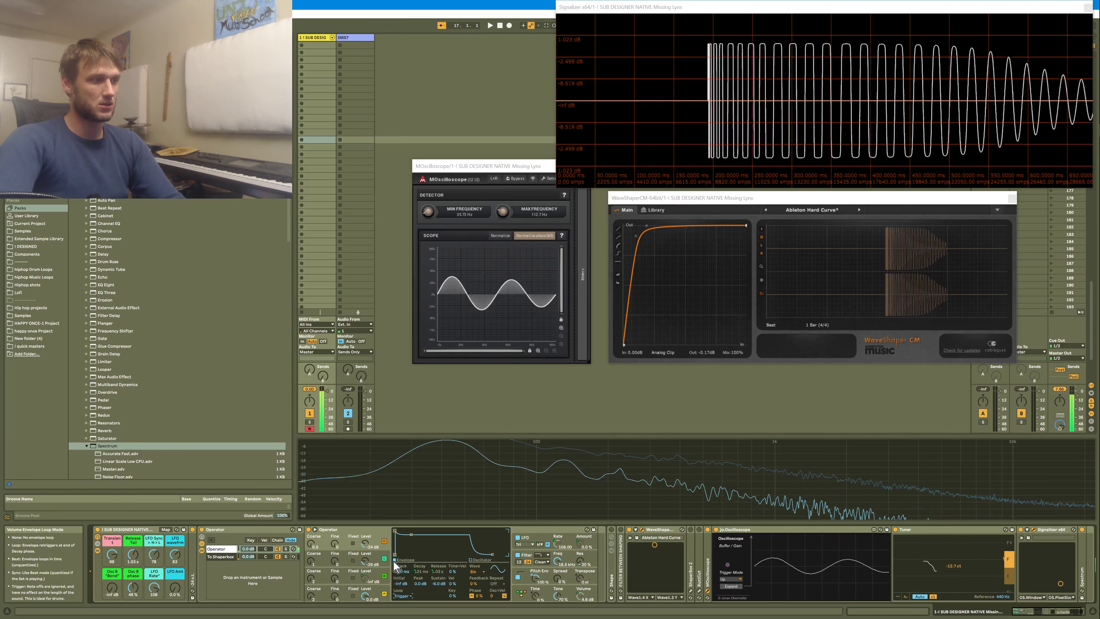
click(402, 596)
click(402, 566)
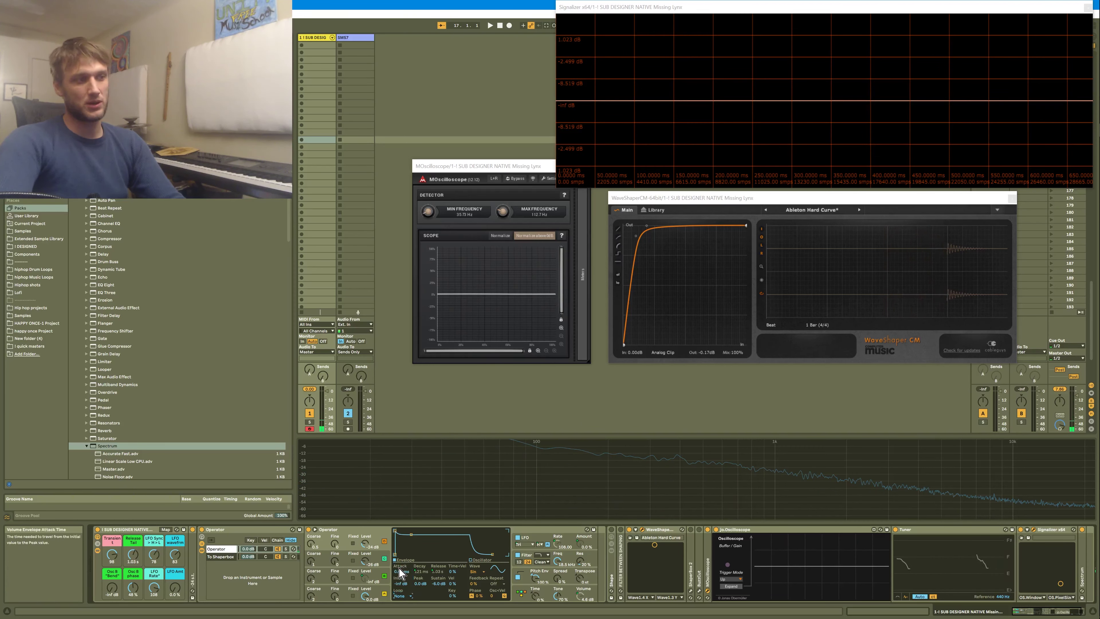
click(385, 592)
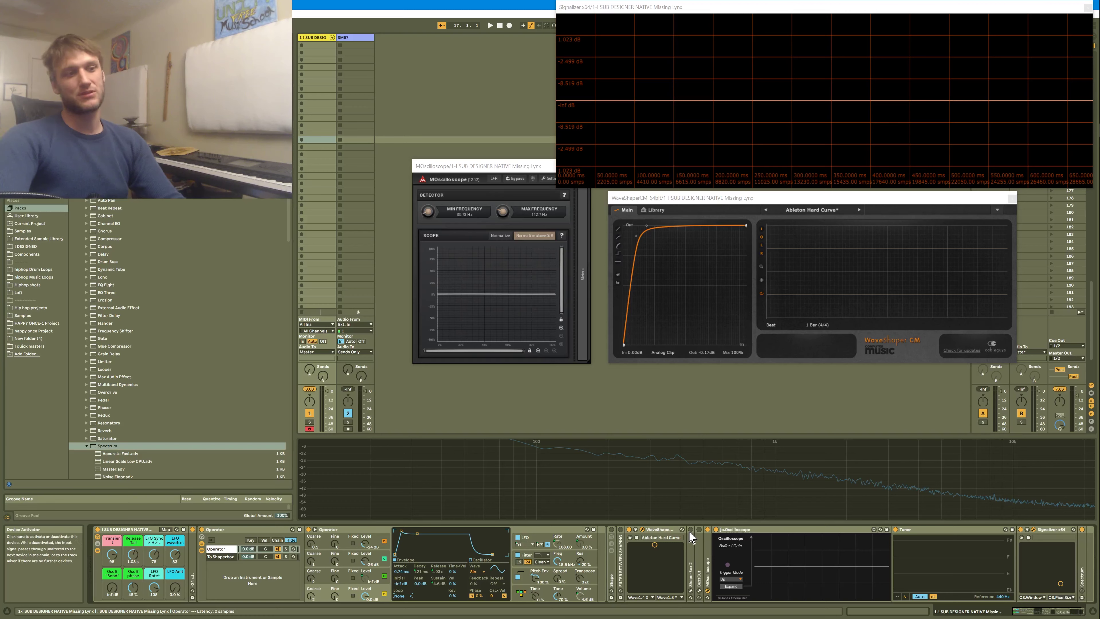
Unfold ShaperBox 2 and show its Volume shaper, and set the Release Tail macro to 20.0 s.
double_click(690, 579)
click(703, 530)
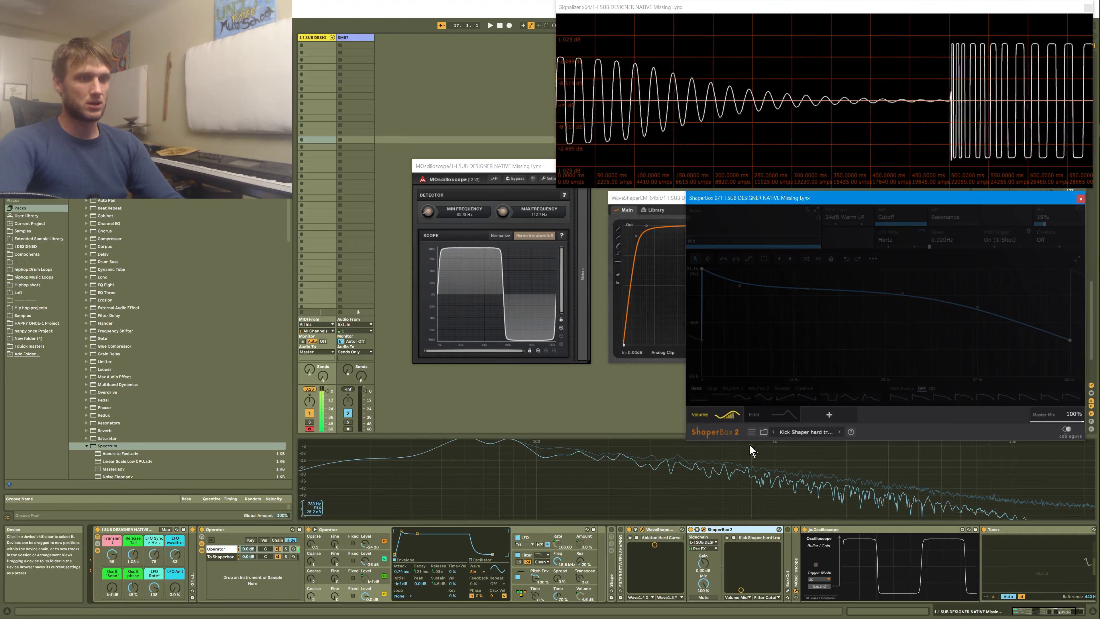
click(700, 415)
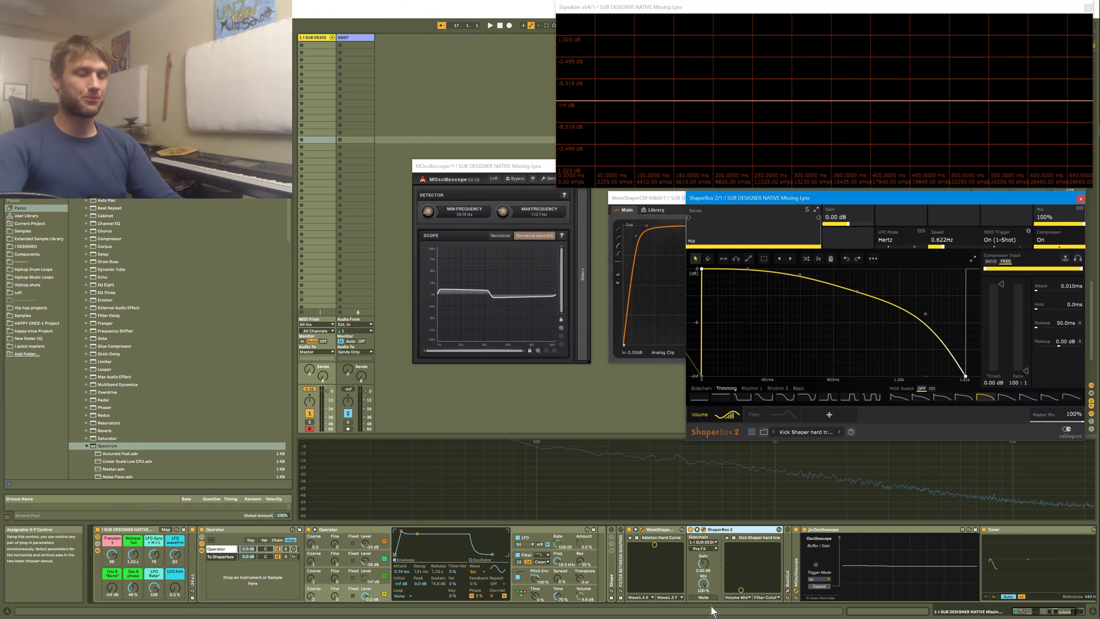
drag(133, 555, 148, 551)
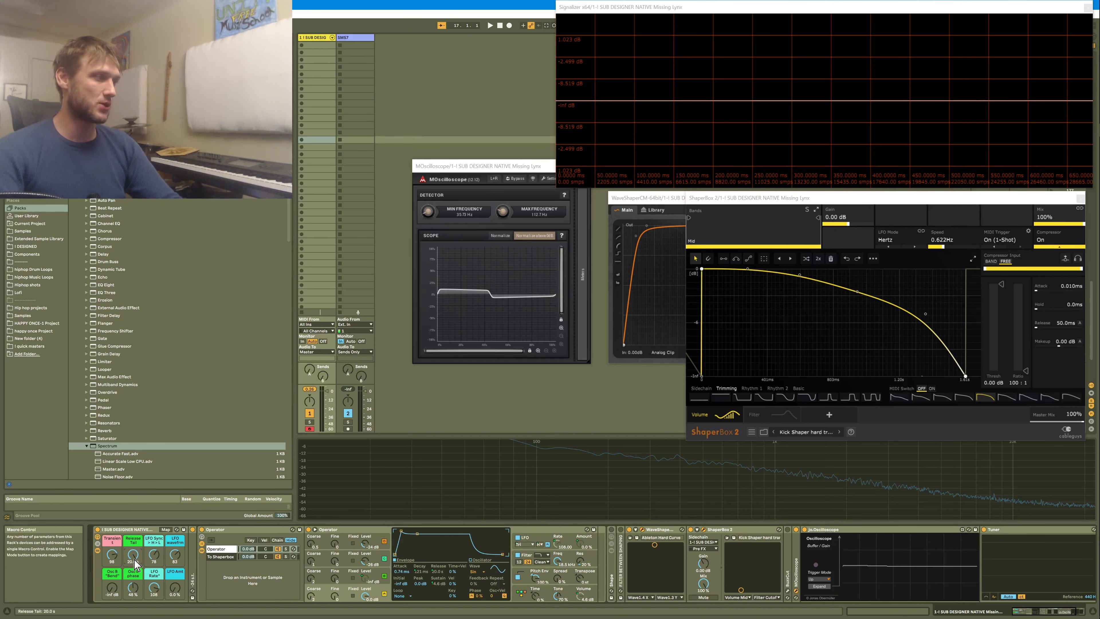
Add peaks and dips to the WaveShaper curve and shift them toward lower input levels, comparing the sound with ShaperBox 2 bypassed and active.
click(643, 531)
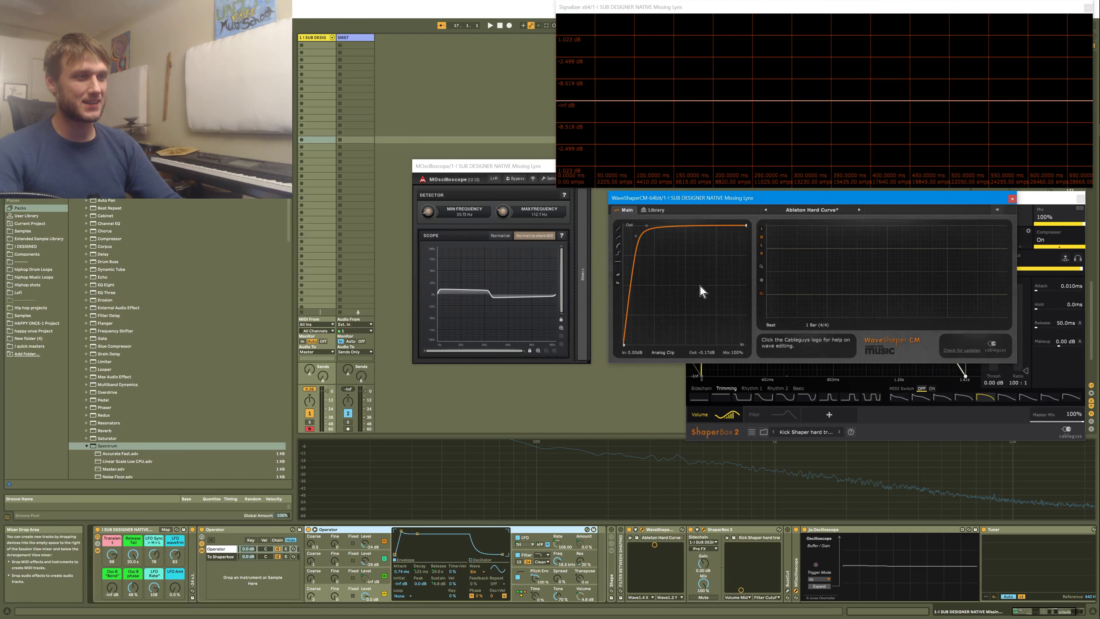
drag(694, 273, 728, 234)
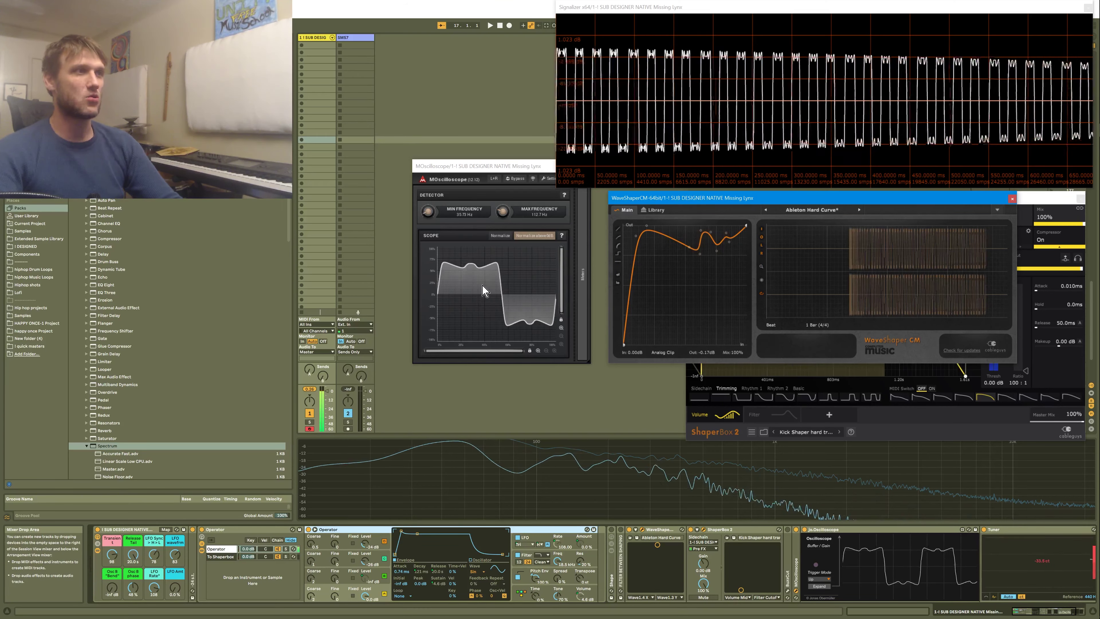
click(691, 534)
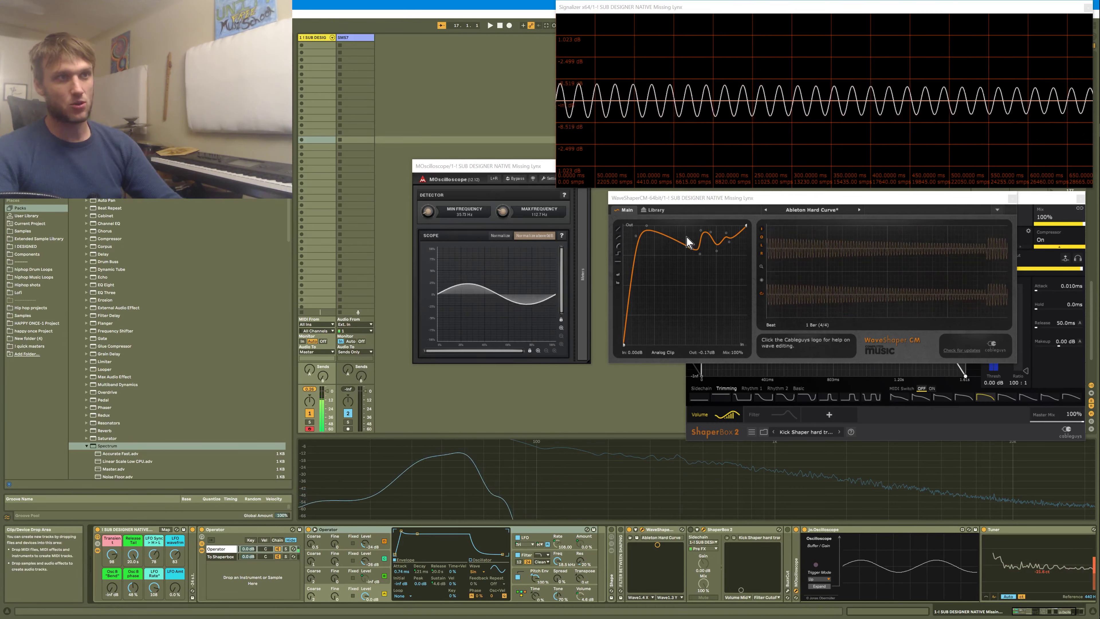
drag(732, 266, 669, 221)
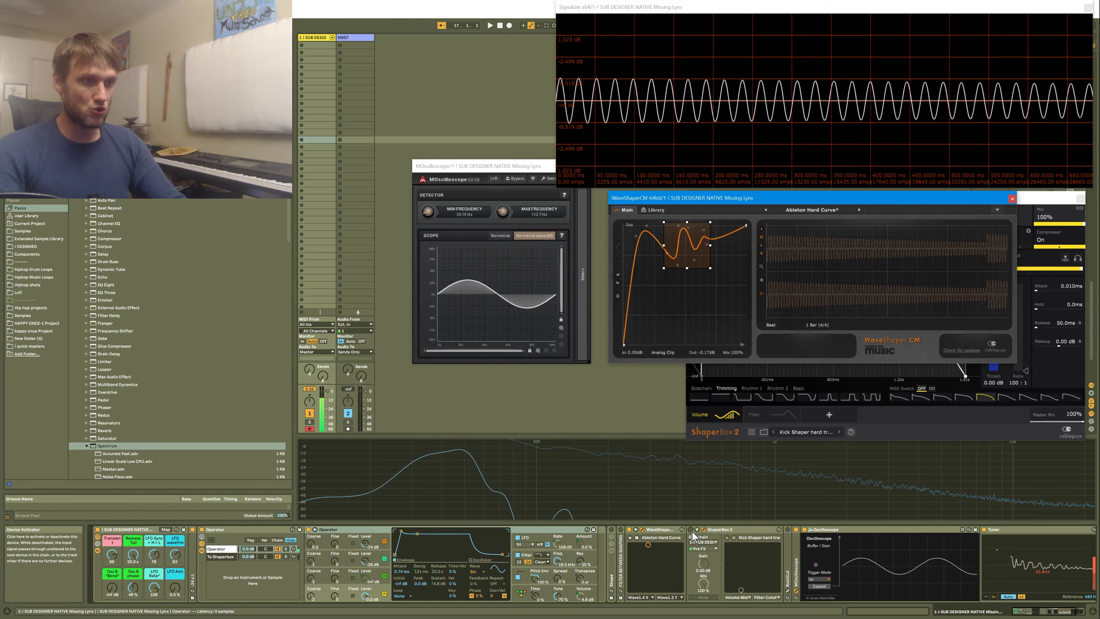
click(685, 518)
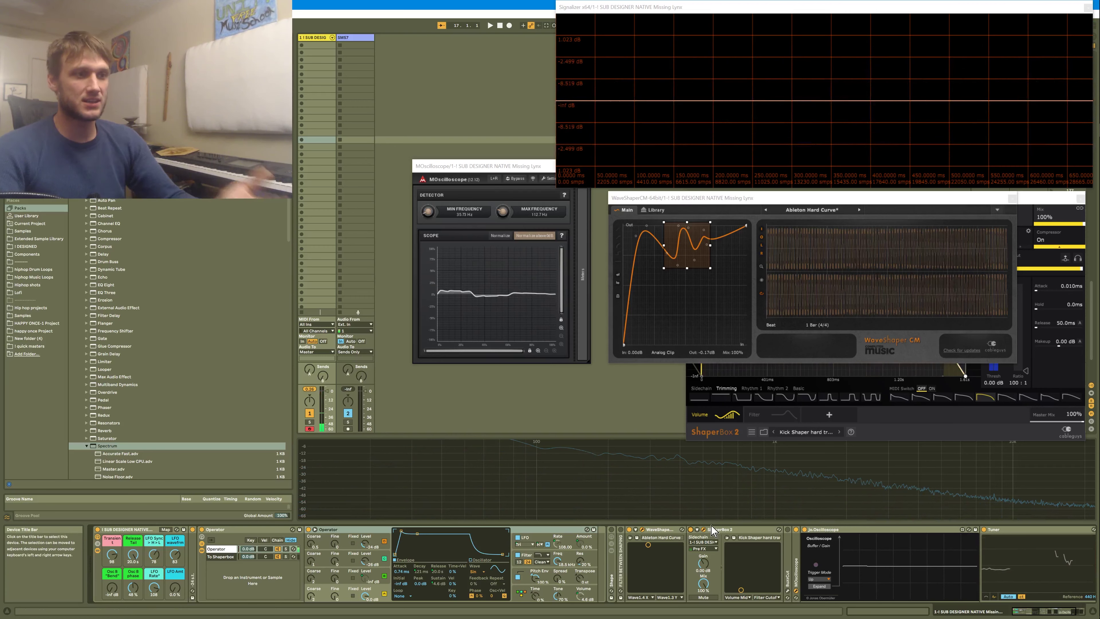
Give ShaperBox 2's Volume shaper a decay curve with a quick initial drop and gradual fall, at a speed of 1.66 Hz.
click(705, 532)
click(705, 532)
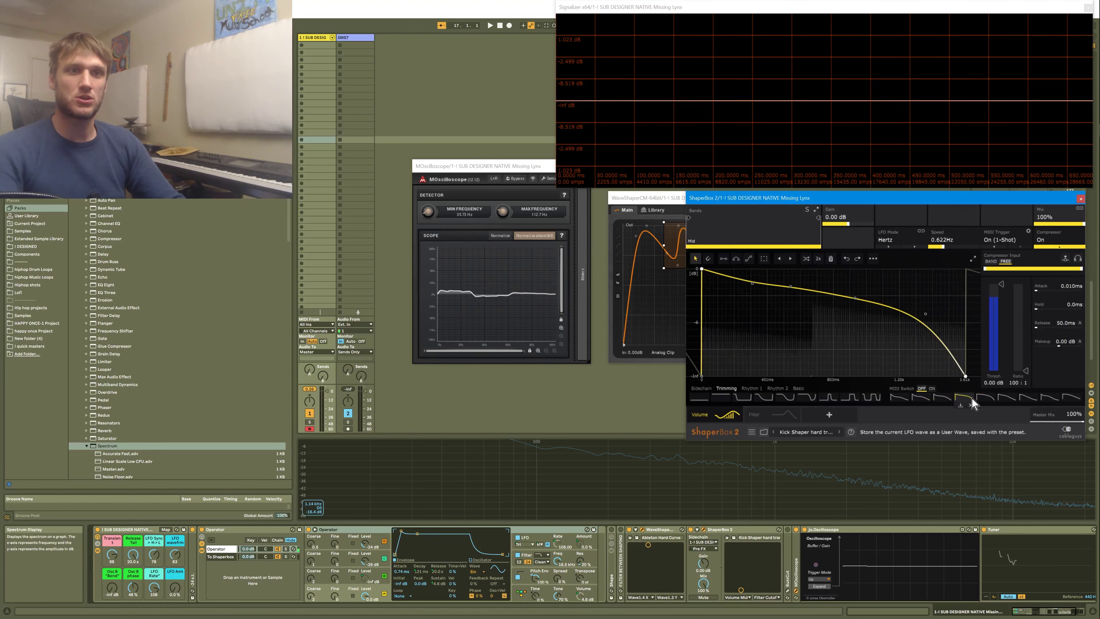
click(1047, 398)
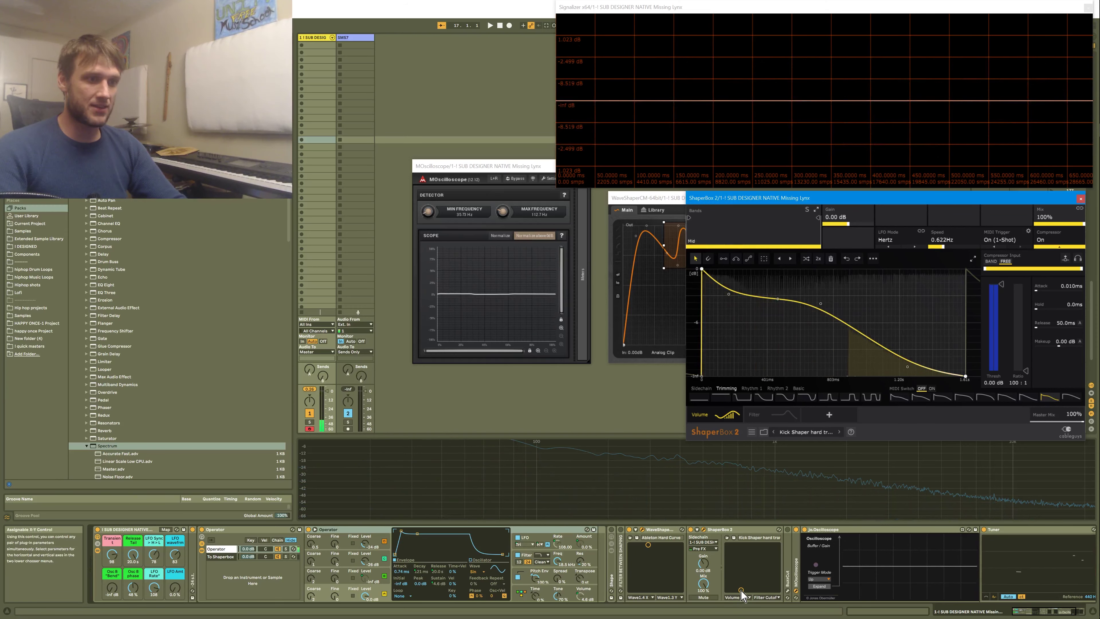
drag(741, 590, 770, 590)
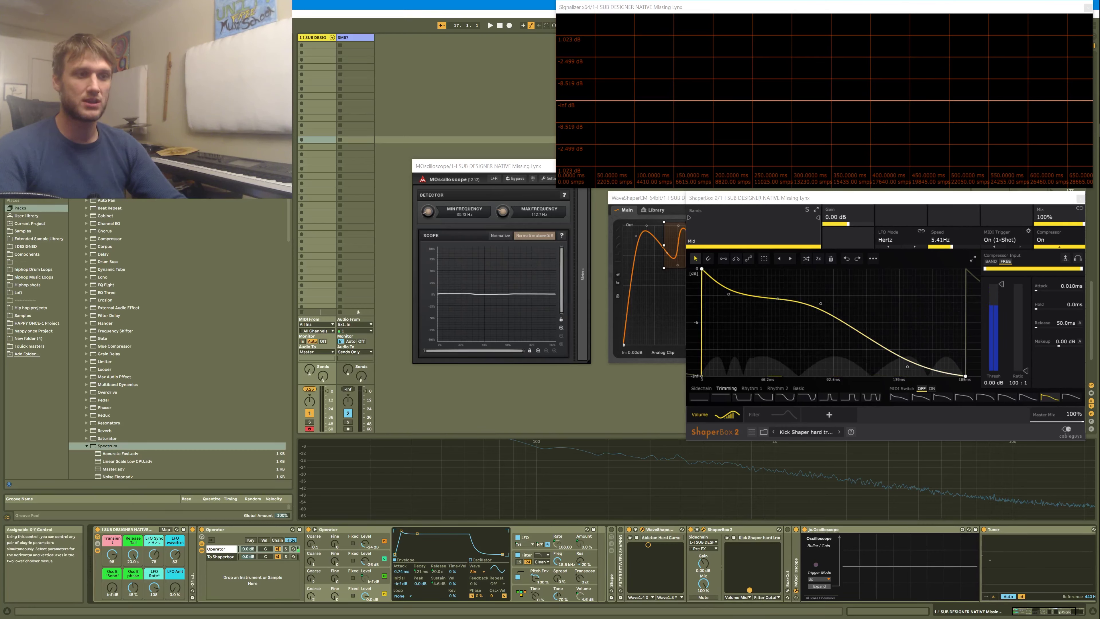
drag(736, 590, 745, 589)
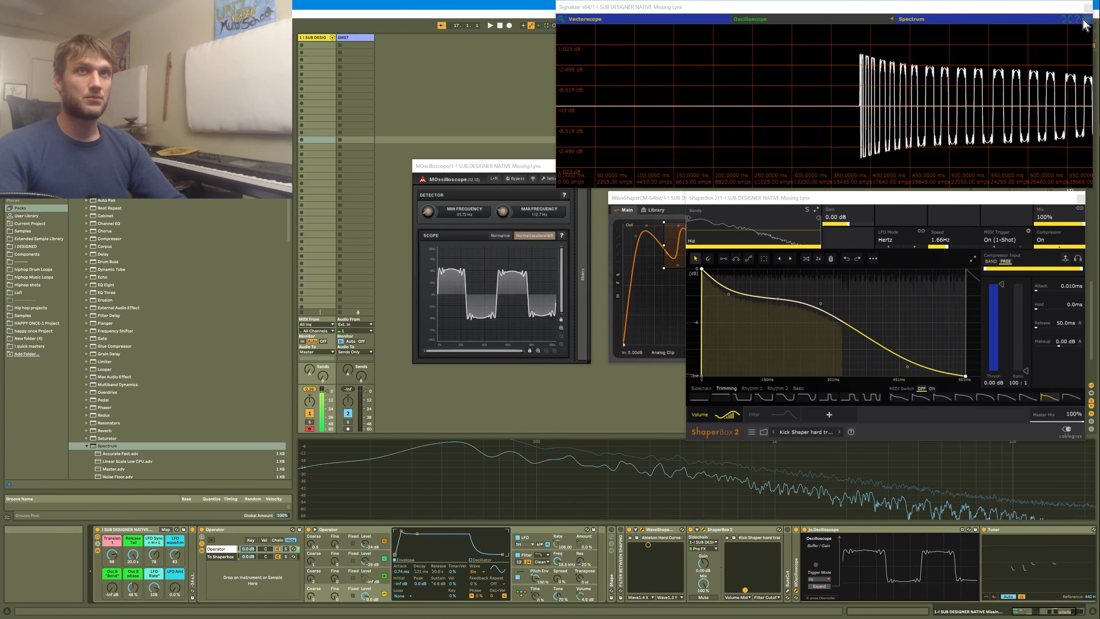
Examine in Signalizer's oscilloscope how the rippled square waveform keeps its shape as its volume decays.
click(926, 51)
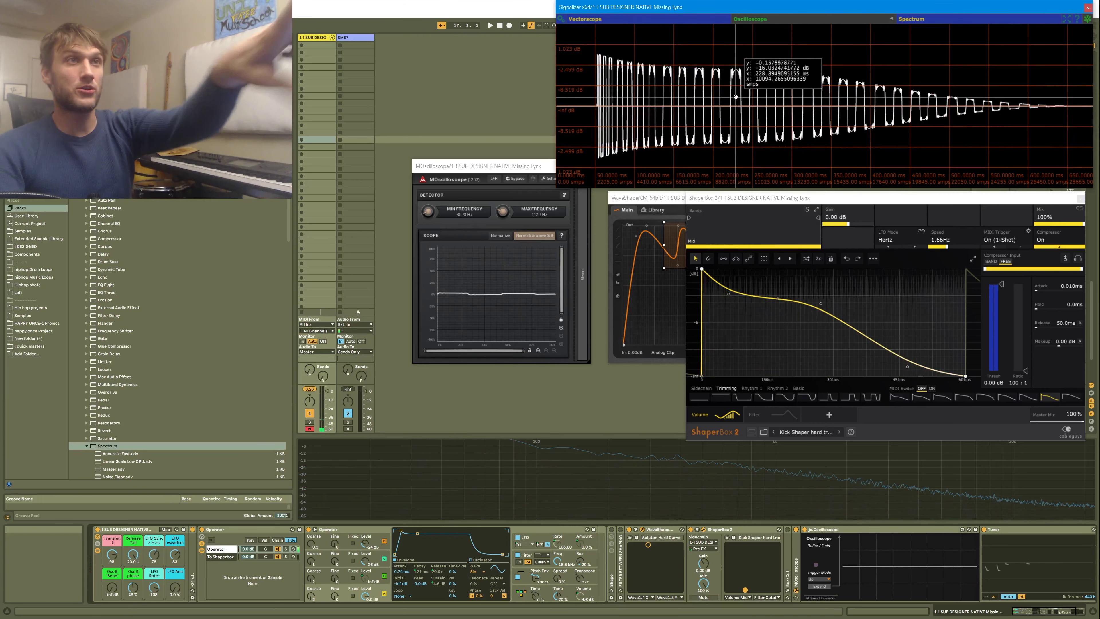
scroll(737, 97, up, 2)
scroll(771, 112, up, 1)
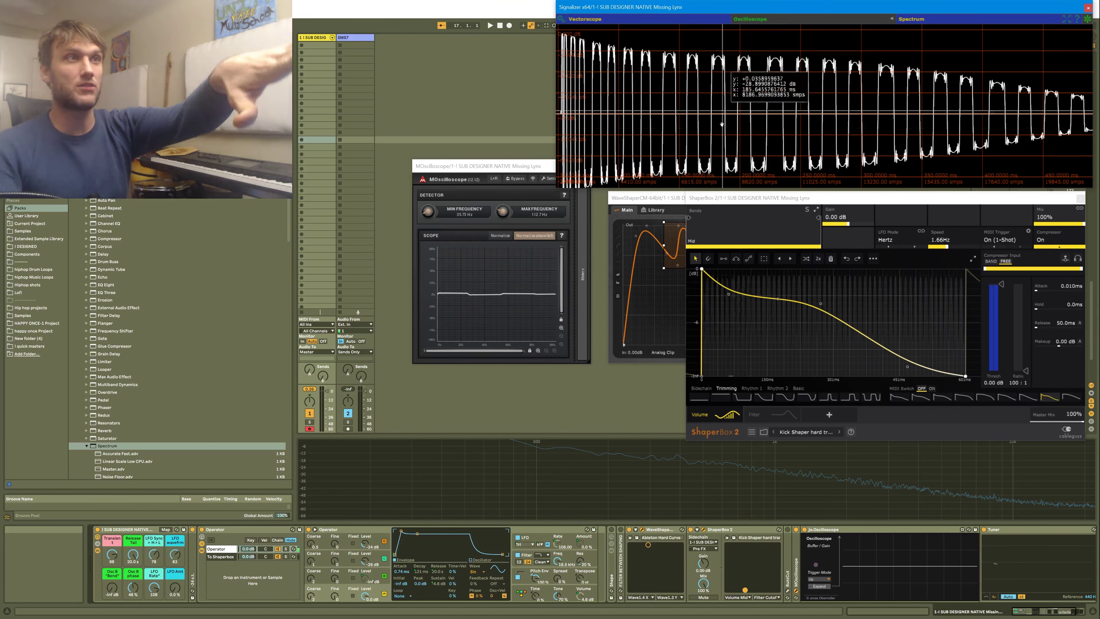
scroll(736, 142, down, 2)
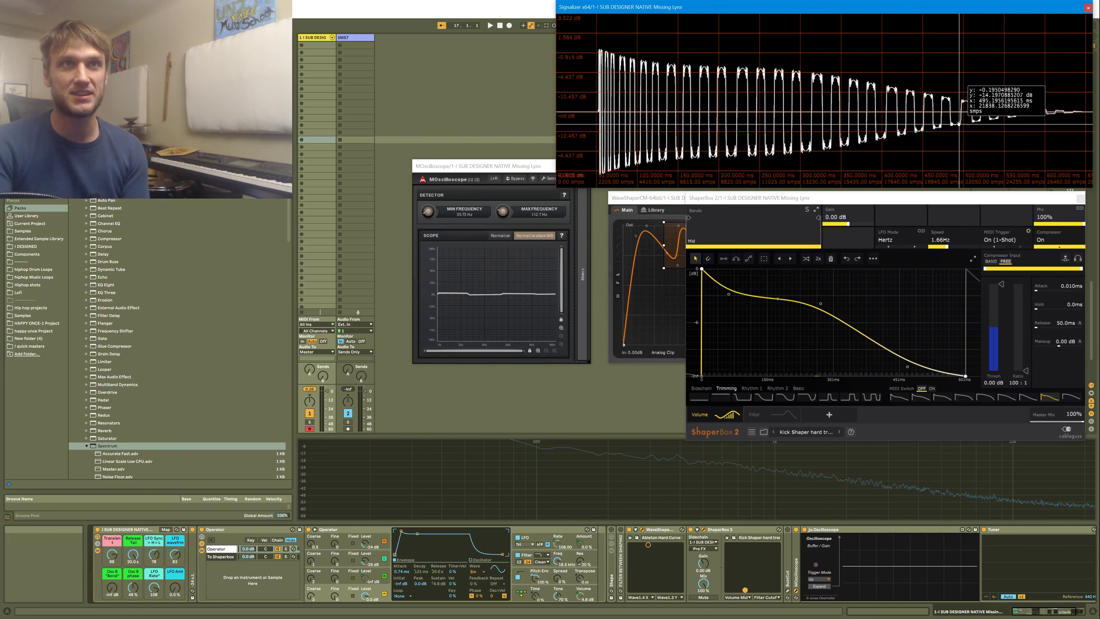
scroll(959, 123, up, 3)
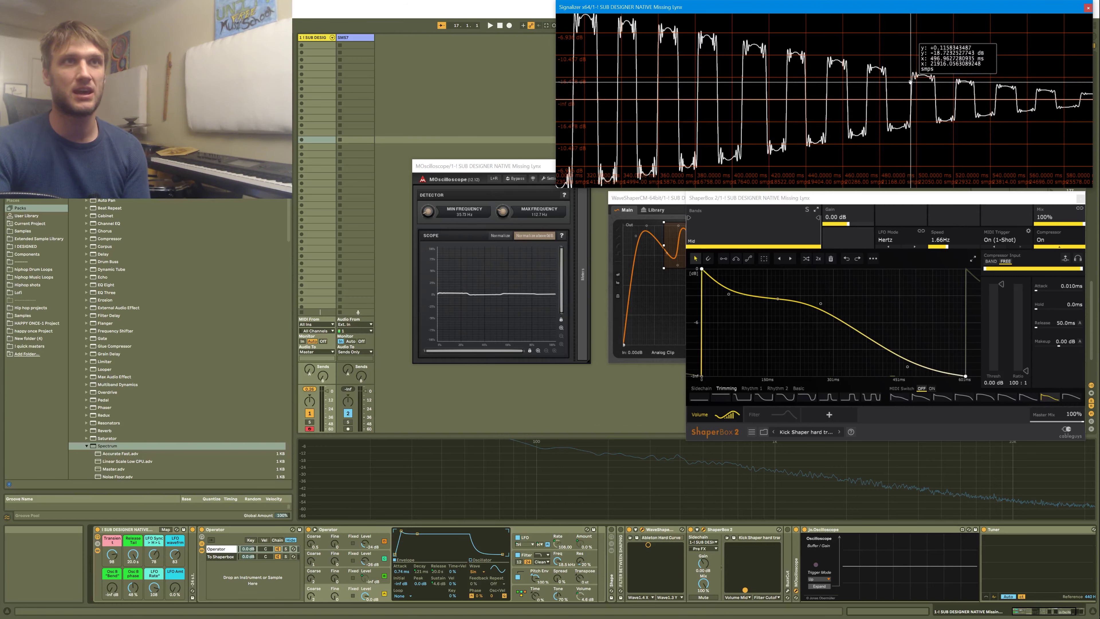
drag(939, 101, 773, 121)
scroll(774, 122, down, 5)
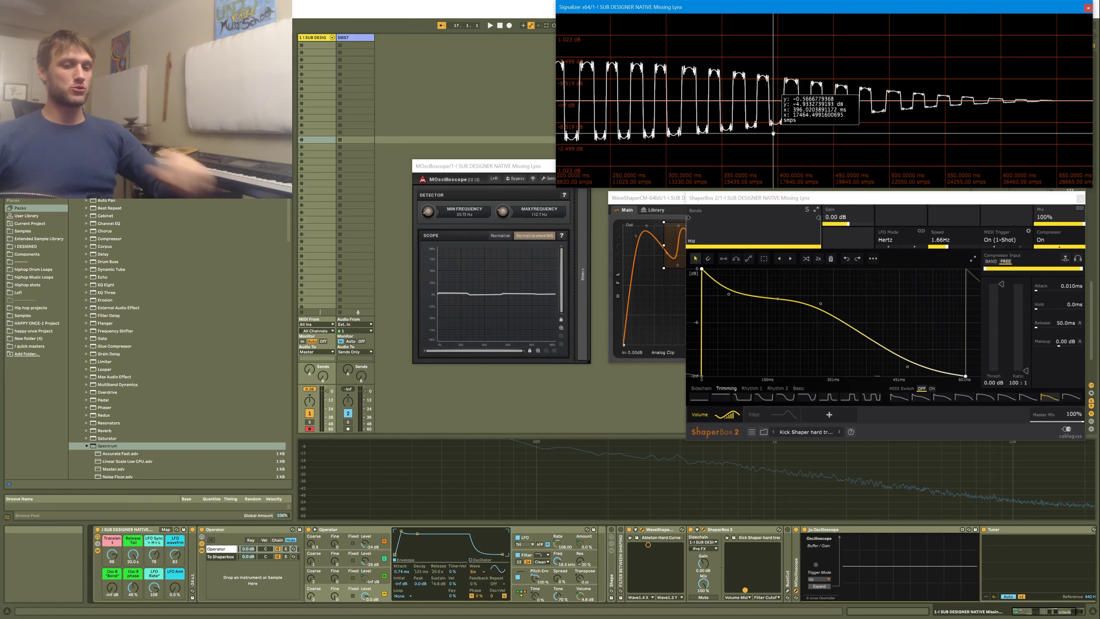
Select the rippled points of the WaveShaper curve and delete them.
click(640, 199)
click(713, 284)
drag(728, 286, 660, 220)
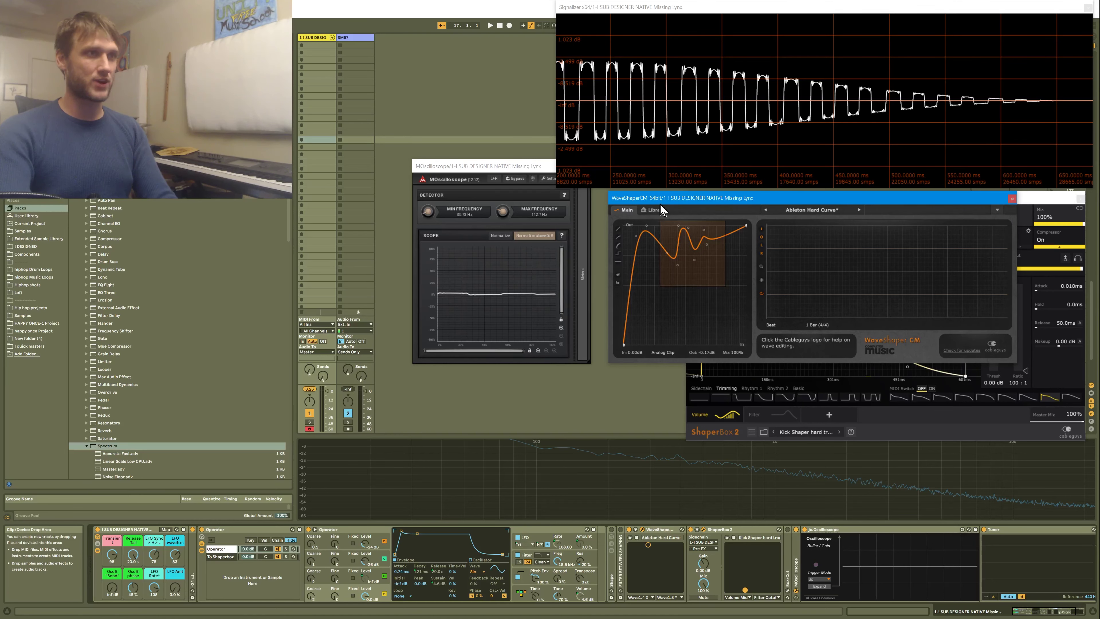
key(Delete)
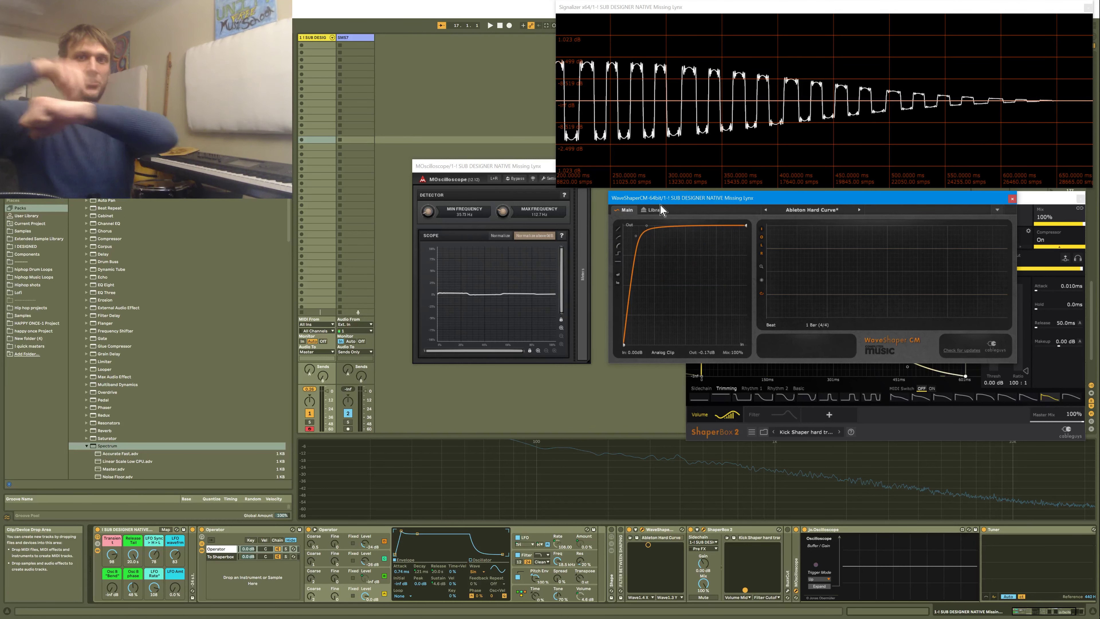
Bypass ShaperBox 2 and inspect the smooth clipped waveform in Signalizer's oscilloscope.
mouse_move(641, 170)
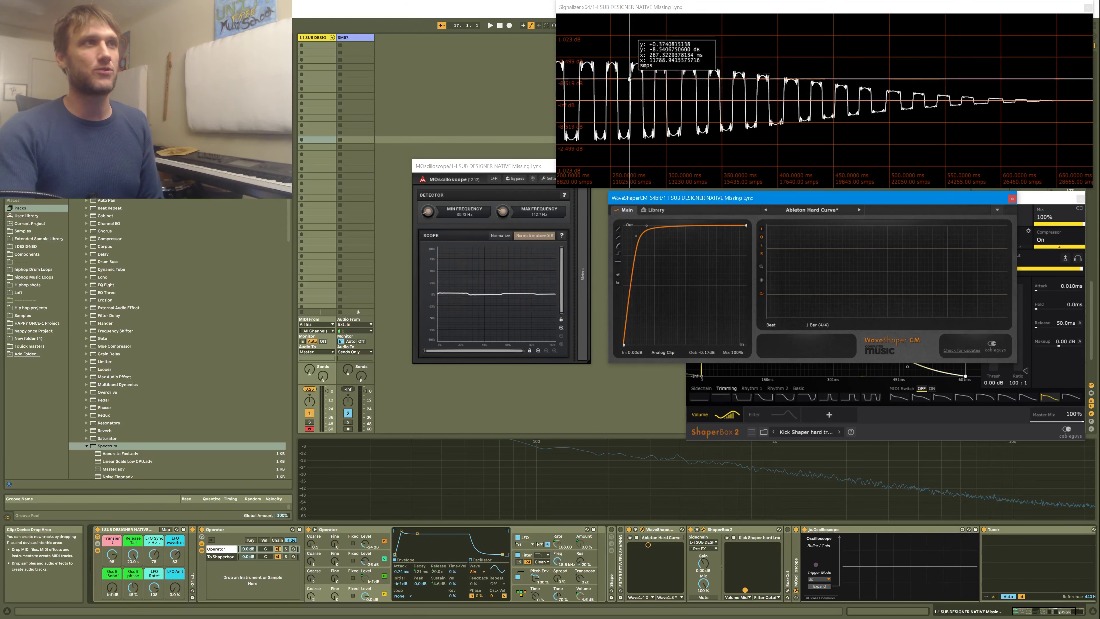
click(652, 143)
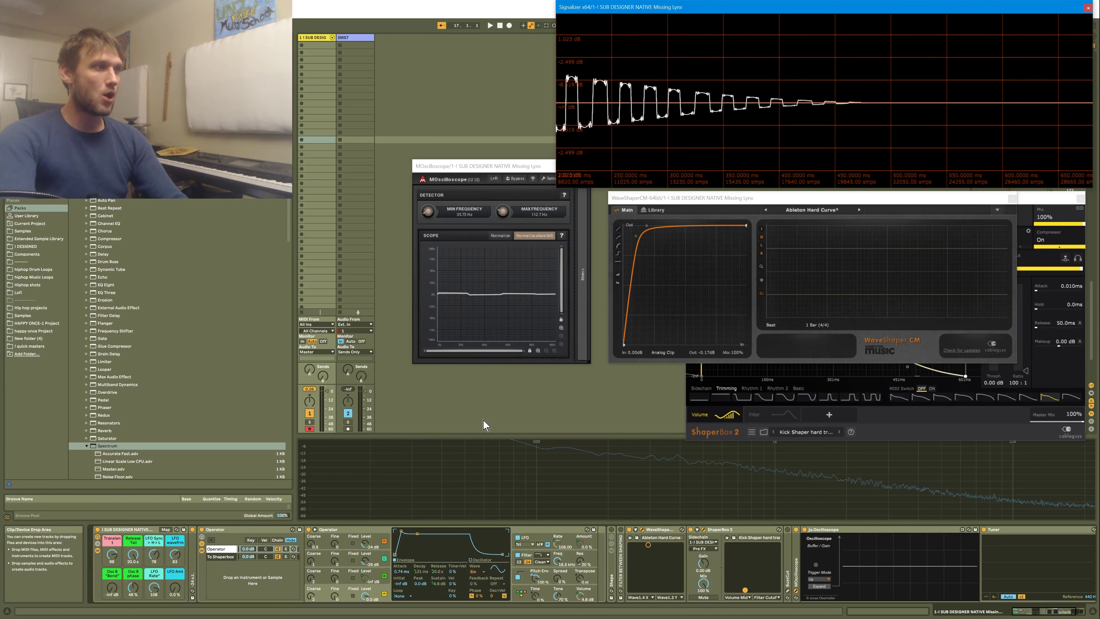
click(689, 532)
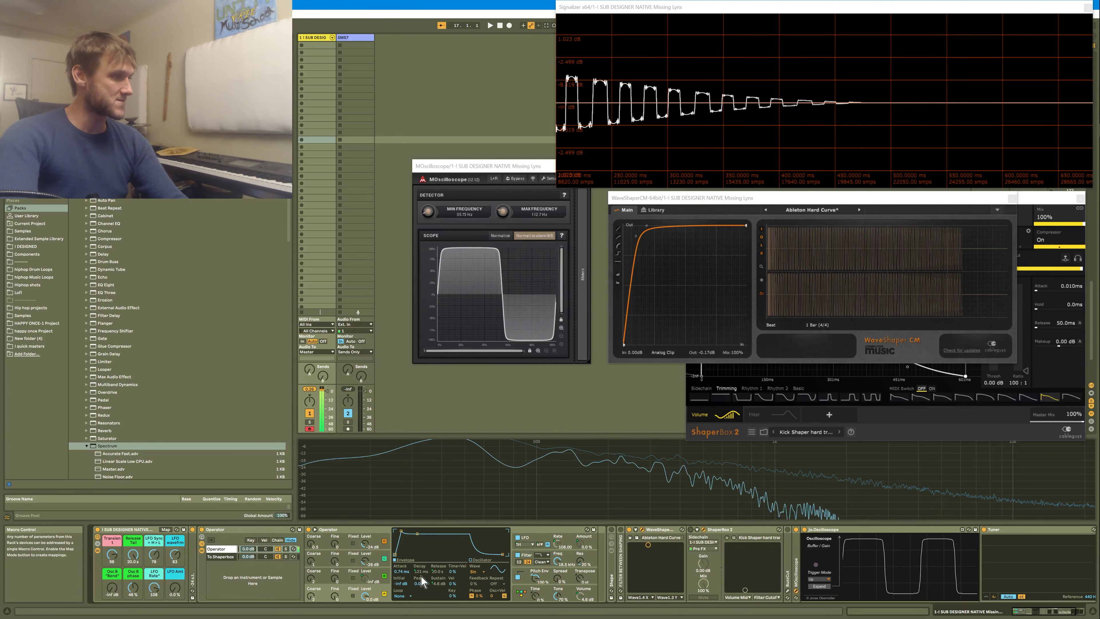
click(847, 111)
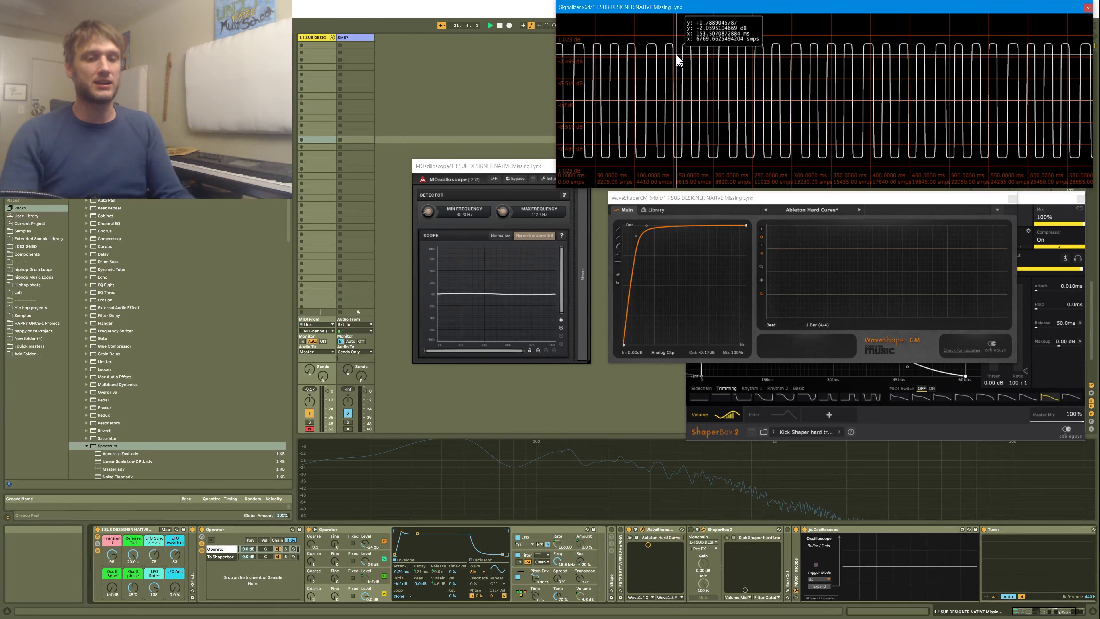
Set WaveShaper's mix to 0% and freeze Signalizer's oscilloscope to inspect the peaks of the unshaped wave up close.
click(735, 353)
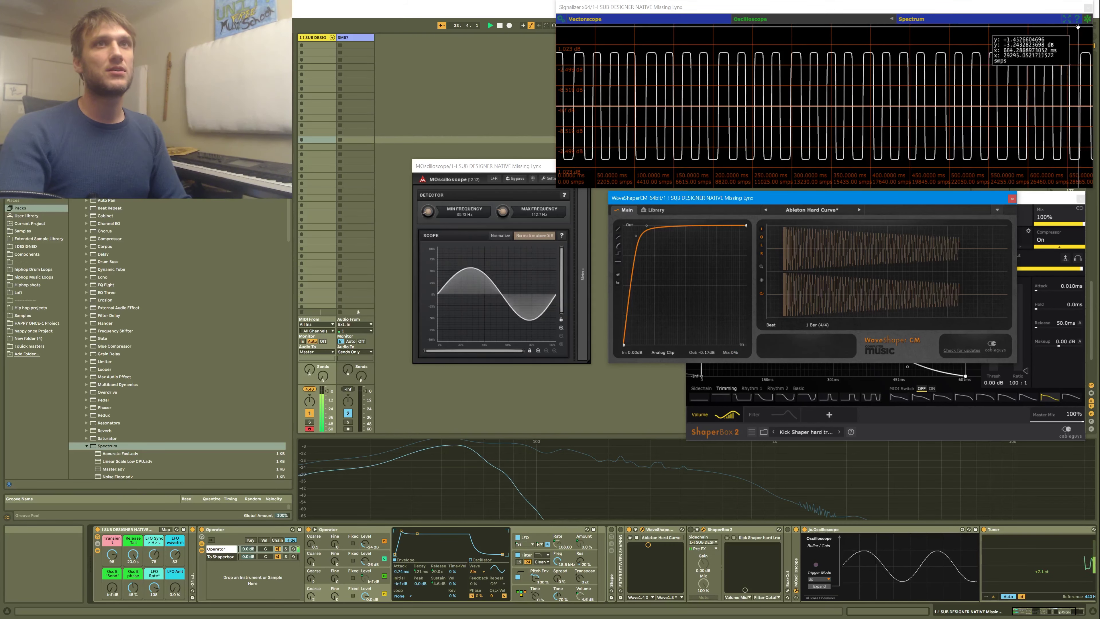
click(1087, 23)
click(1087, 22)
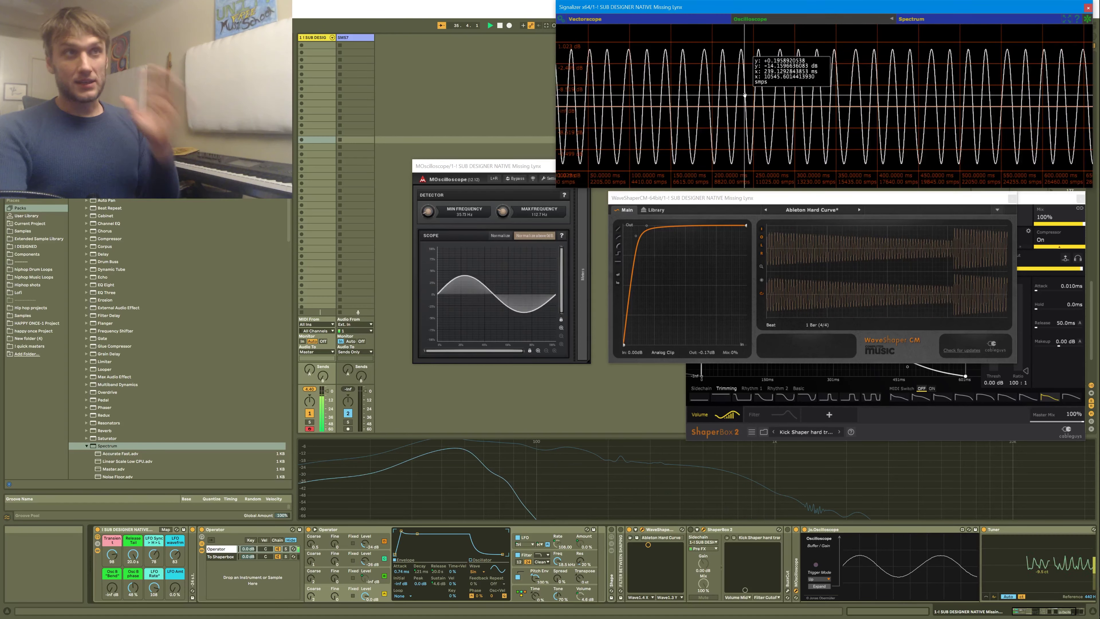
scroll(736, 100, up, 5)
scroll(749, 143, up, 4)
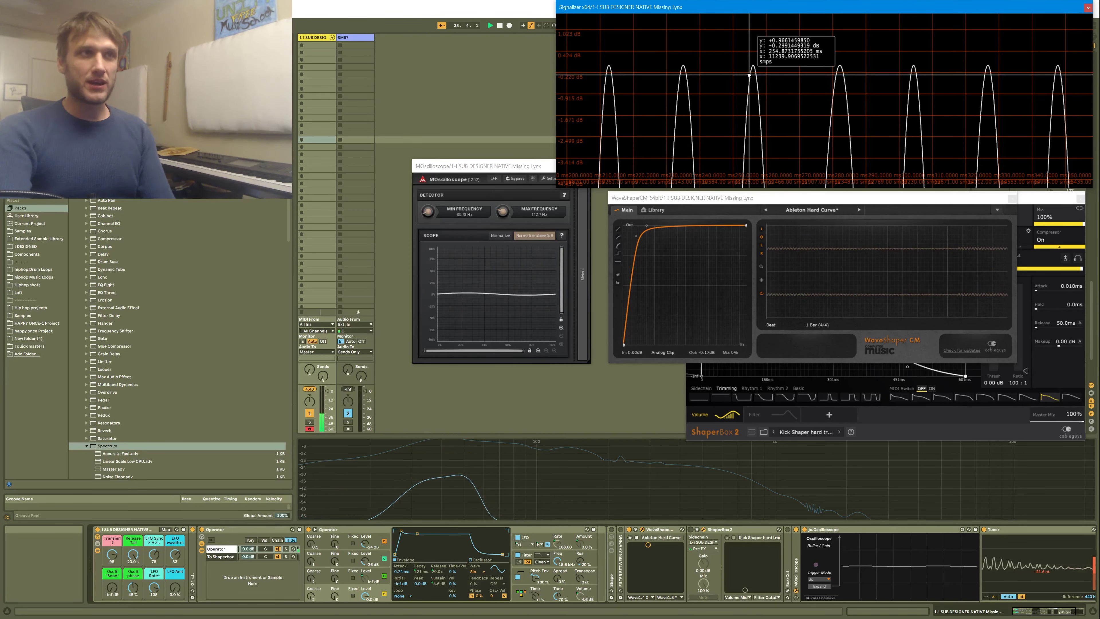
scroll(749, 75, up, 2)
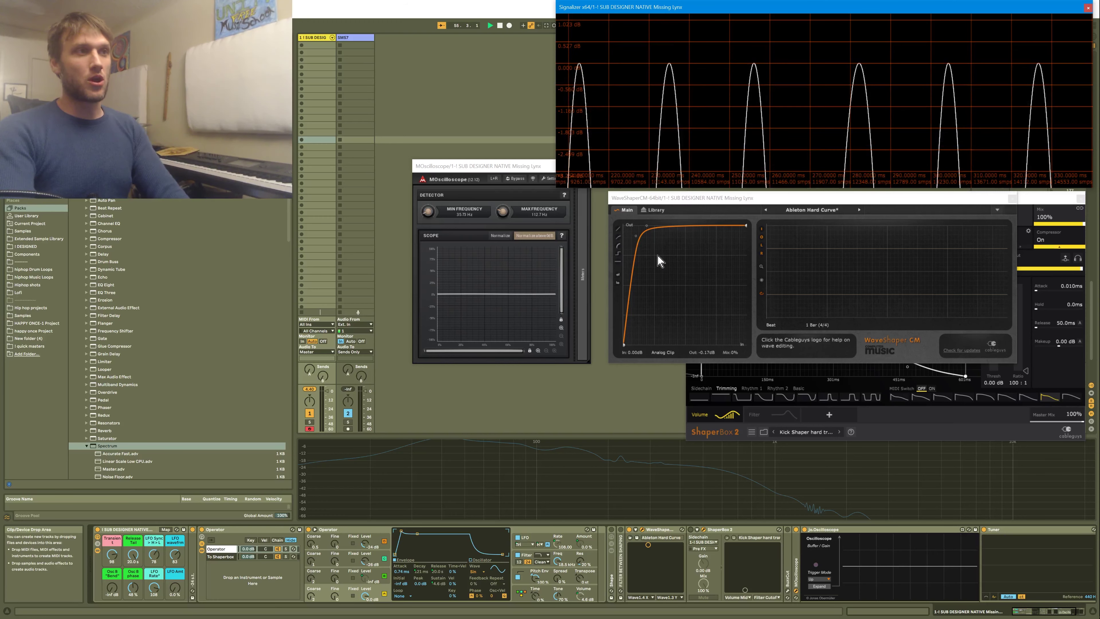
Restore WaveShaper's full mix and capture a new waveform in Signalizer to inspect its clipped edges up close.
click(731, 351)
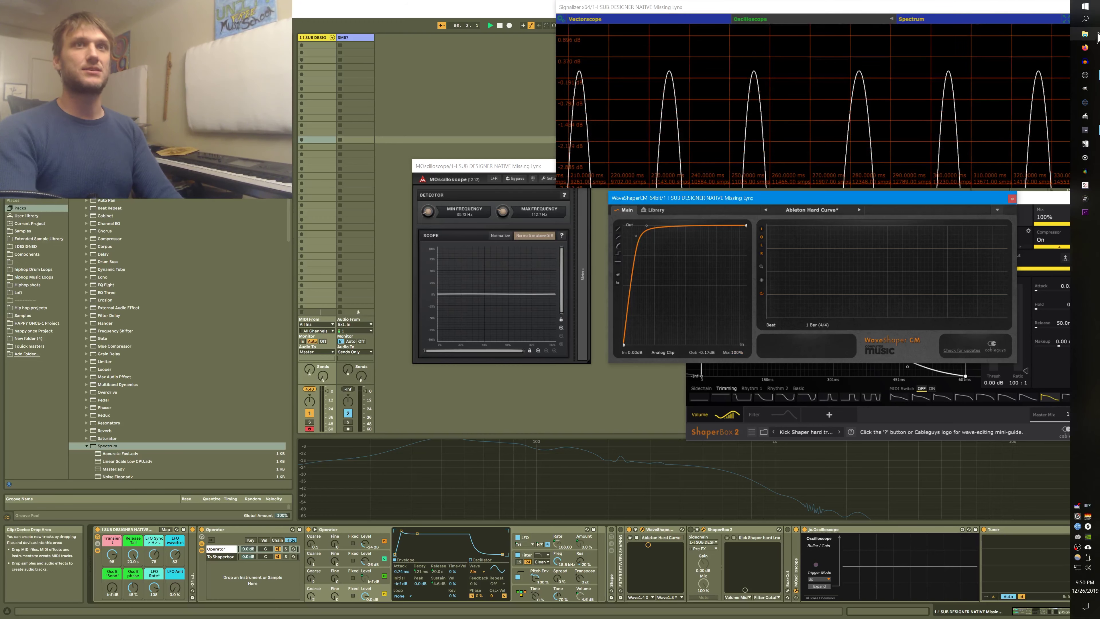
click(1086, 22)
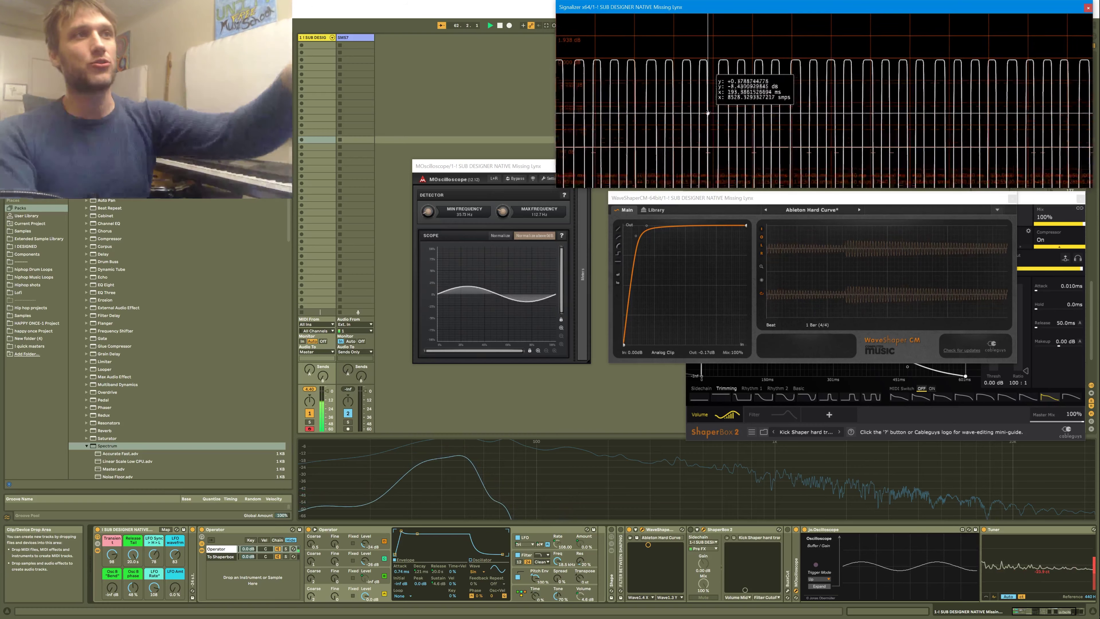
scroll(713, 134, up, 5)
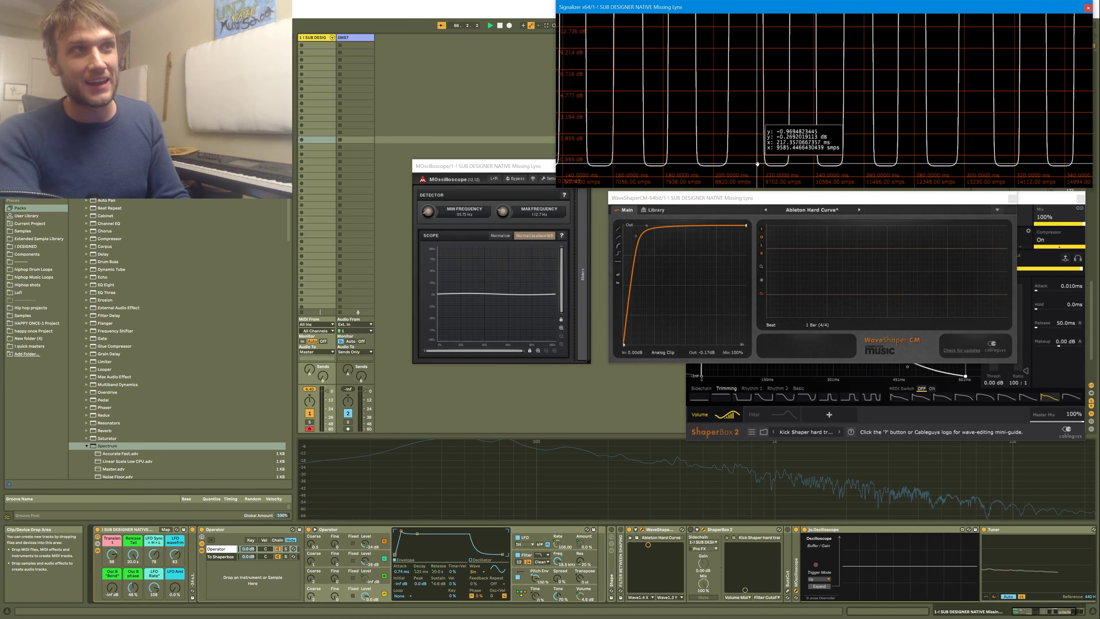
mouse_move(677, 7)
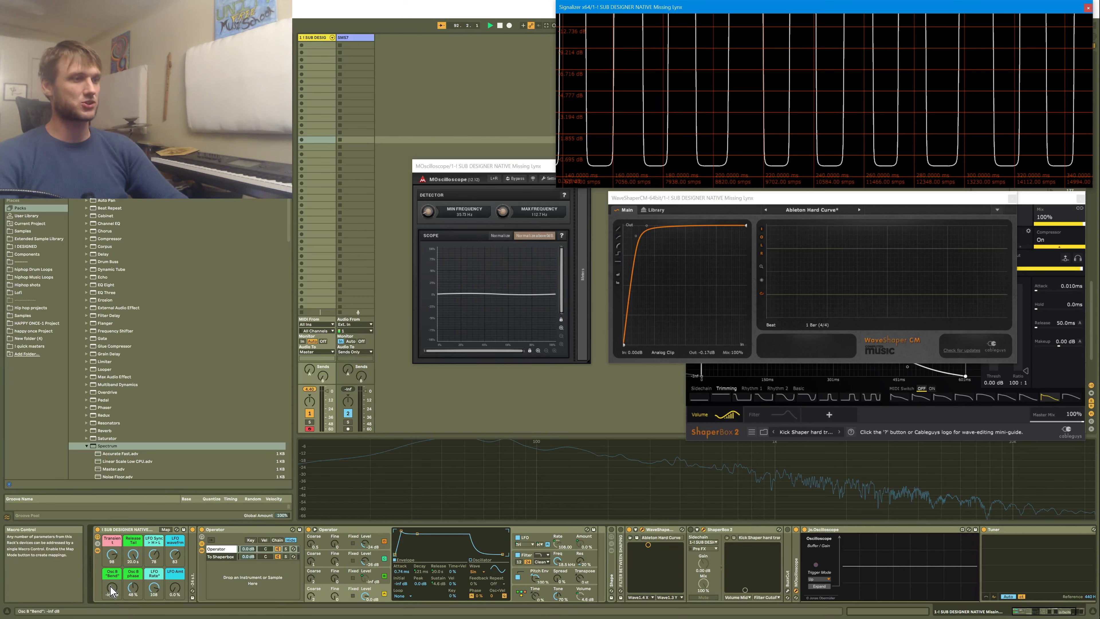
Shorten the Release Tail macro to 2.62 s and adjust the Osc B Bend and Osc B phase macros to bend the waveform.
click(365, 596)
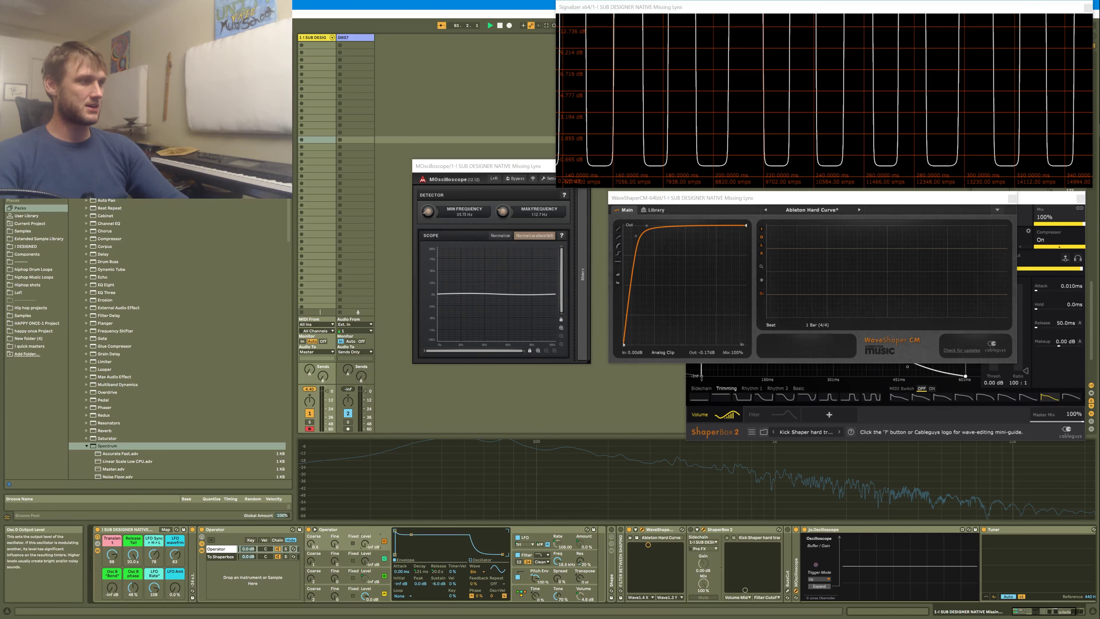
drag(112, 589, 132, 556)
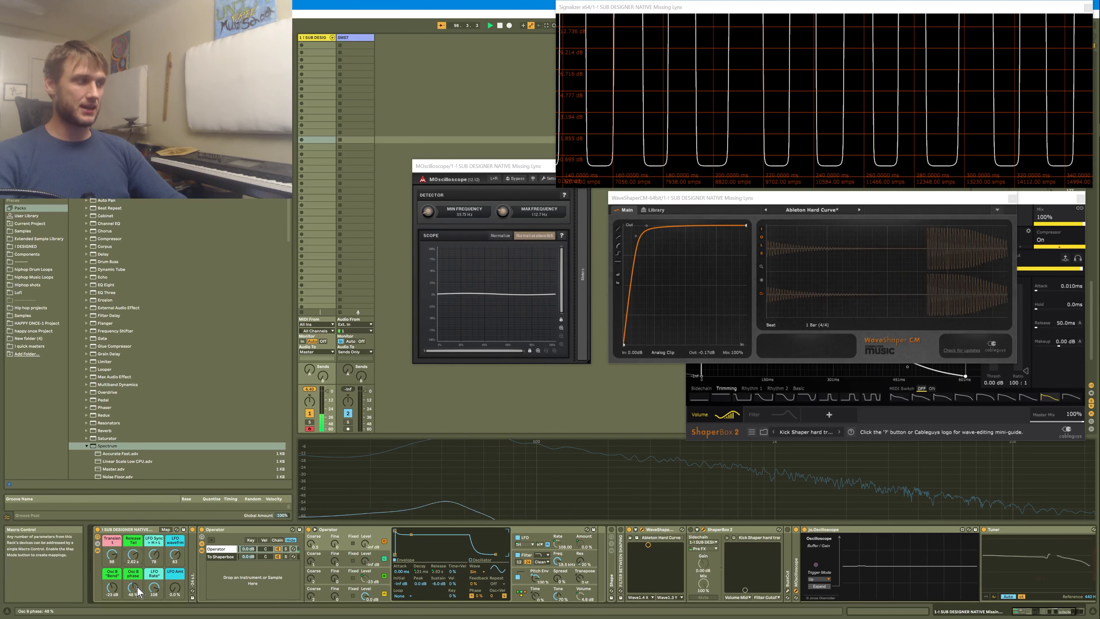
drag(136, 595, 137, 589)
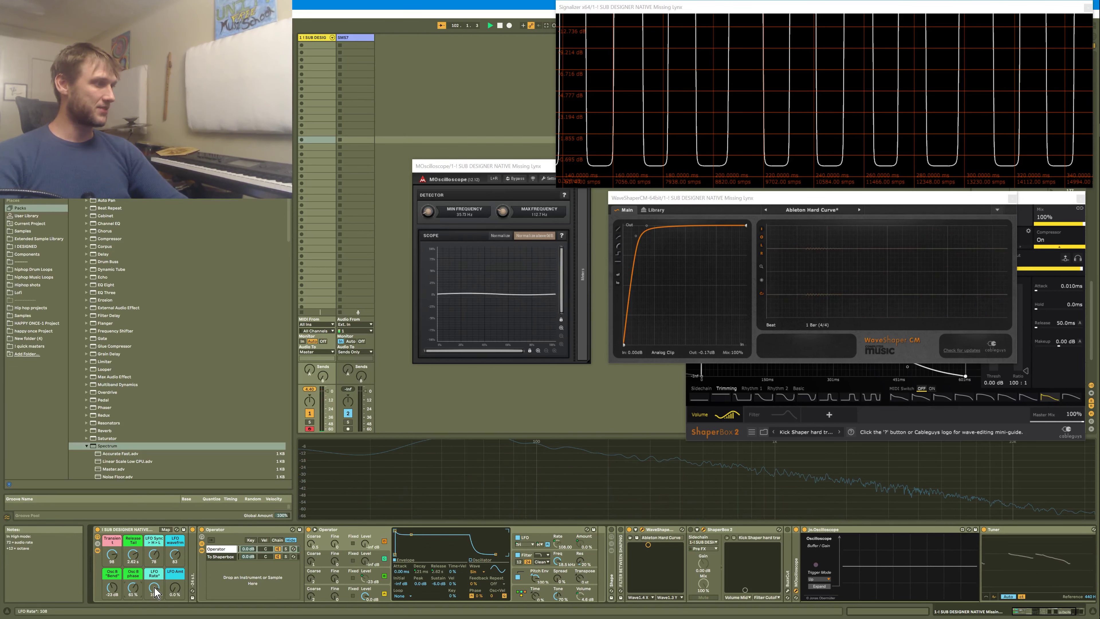
click(336, 581)
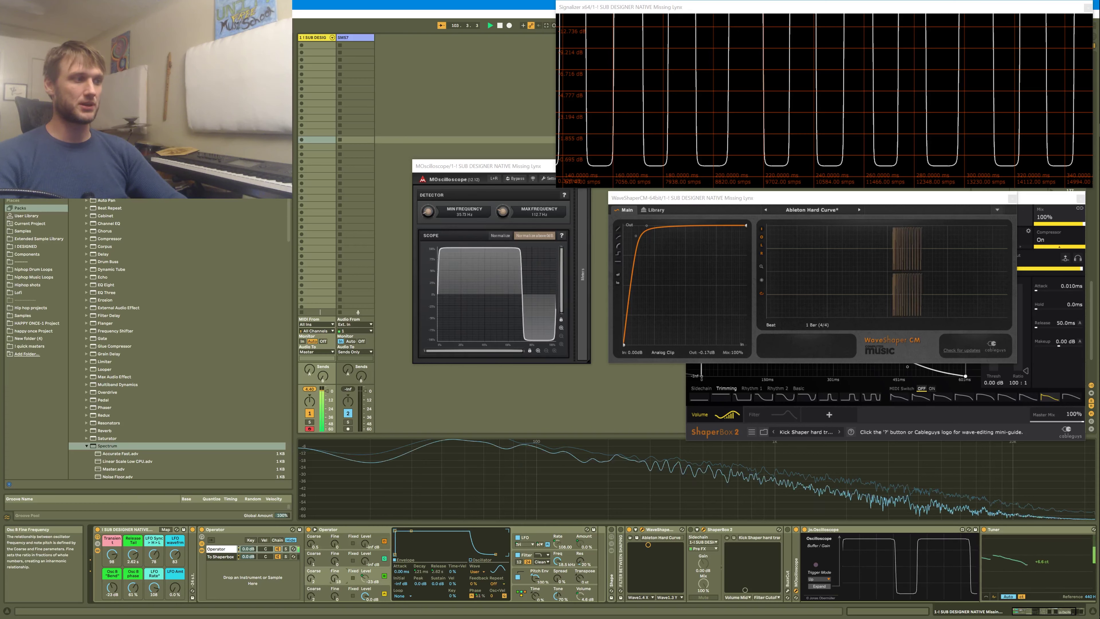
drag(112, 587, 111, 601)
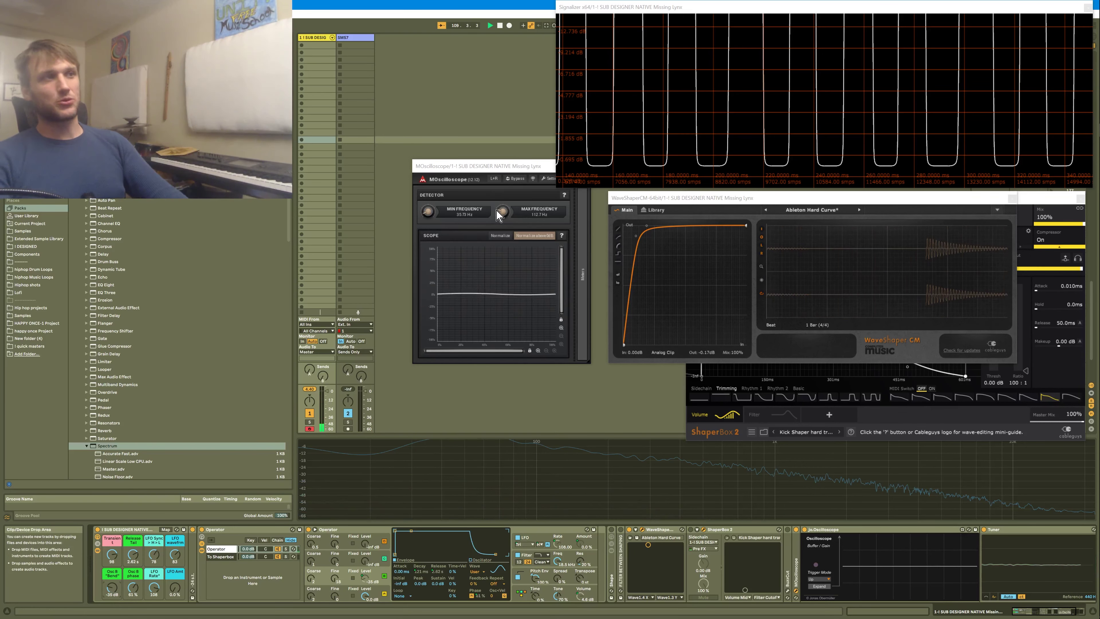
Lower MOscilloscope's maximum frequency and detune Operator's oscillator B with its fine frequency while watching the full waveform in Signalizer.
drag(503, 211, 502, 207)
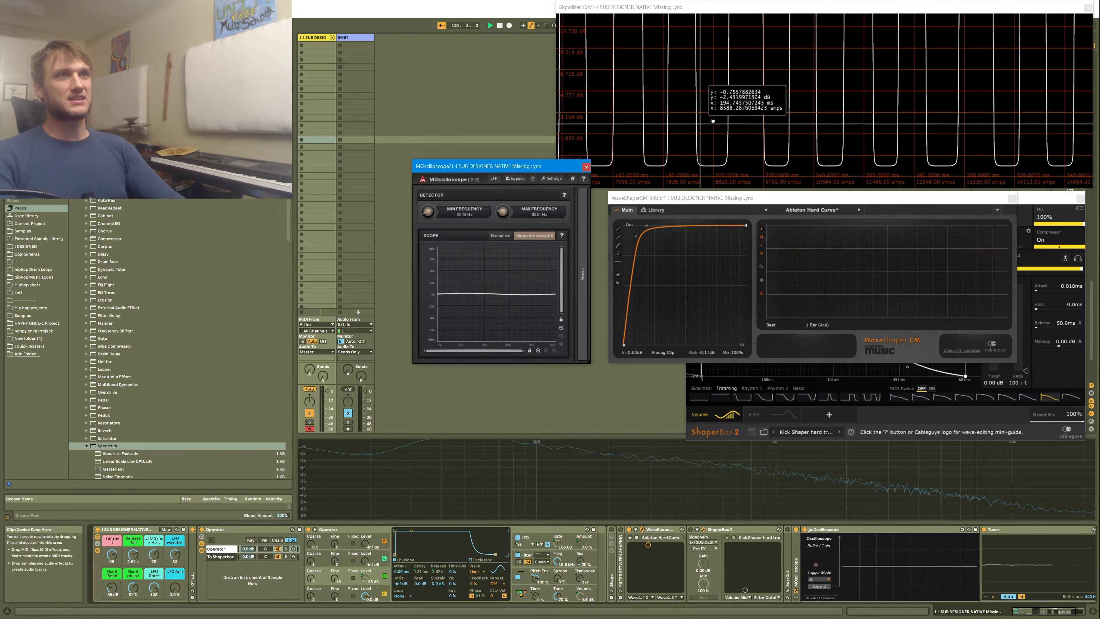
scroll(834, 85, down, 3)
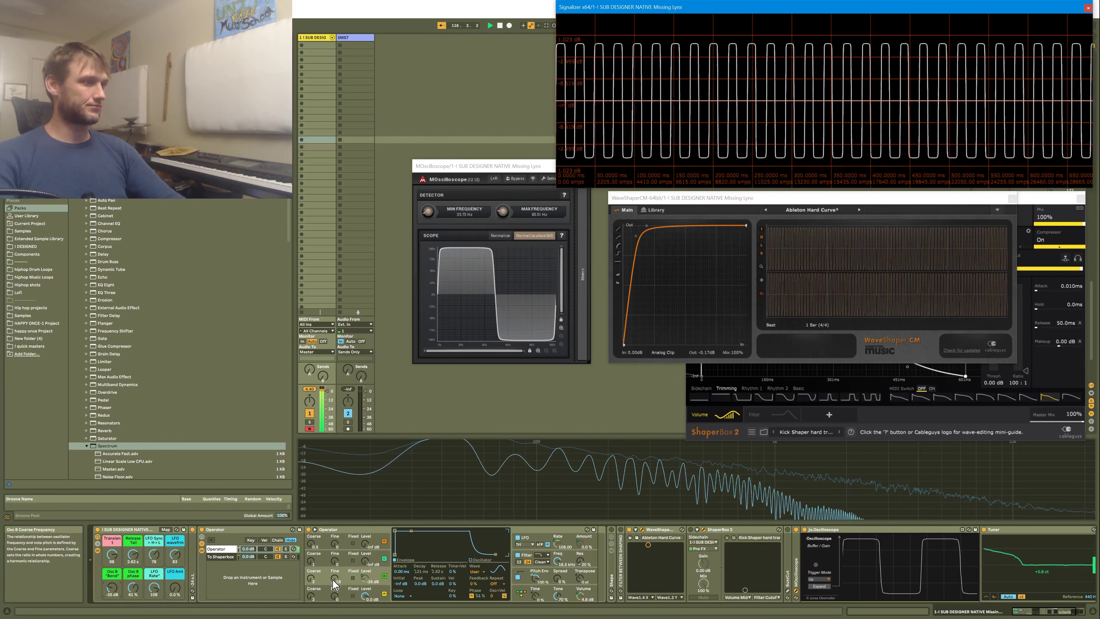
drag(335, 580, 336, 564)
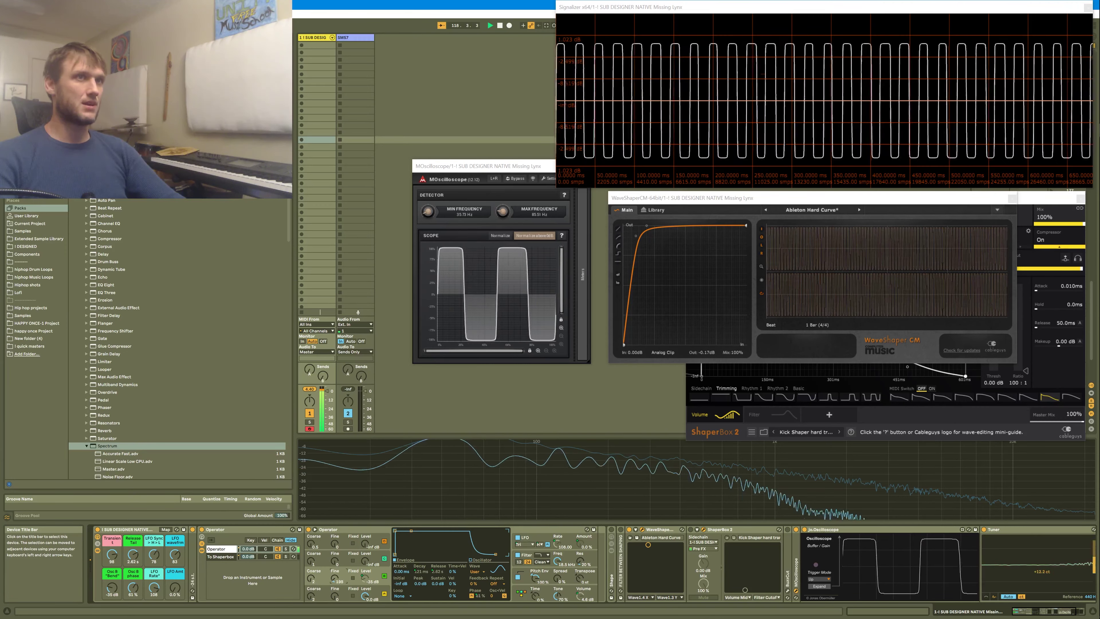
drag(335, 580, 335, 540)
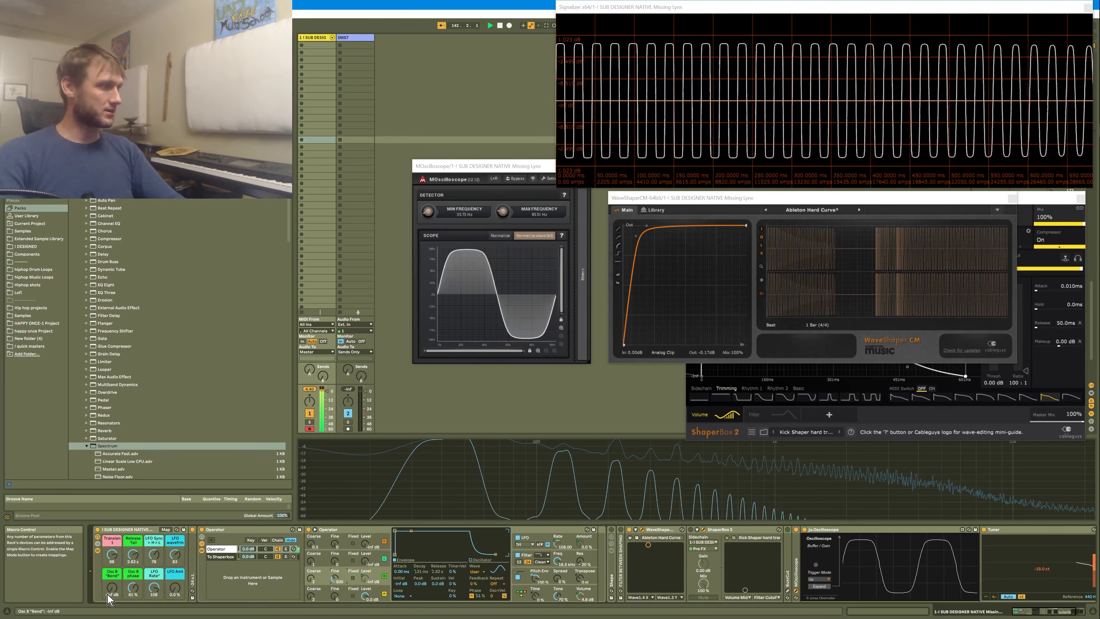
Compare the waveform with the Osc B Bend macro raised and with it reset to -inf dB.
drag(109, 600, 109, 587)
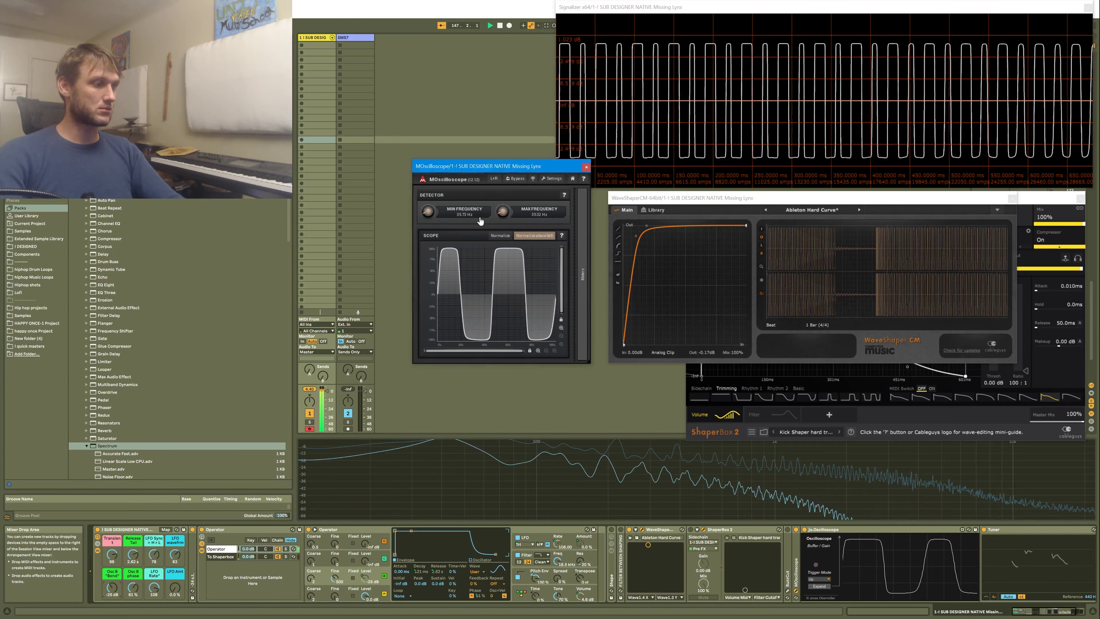
key(x)
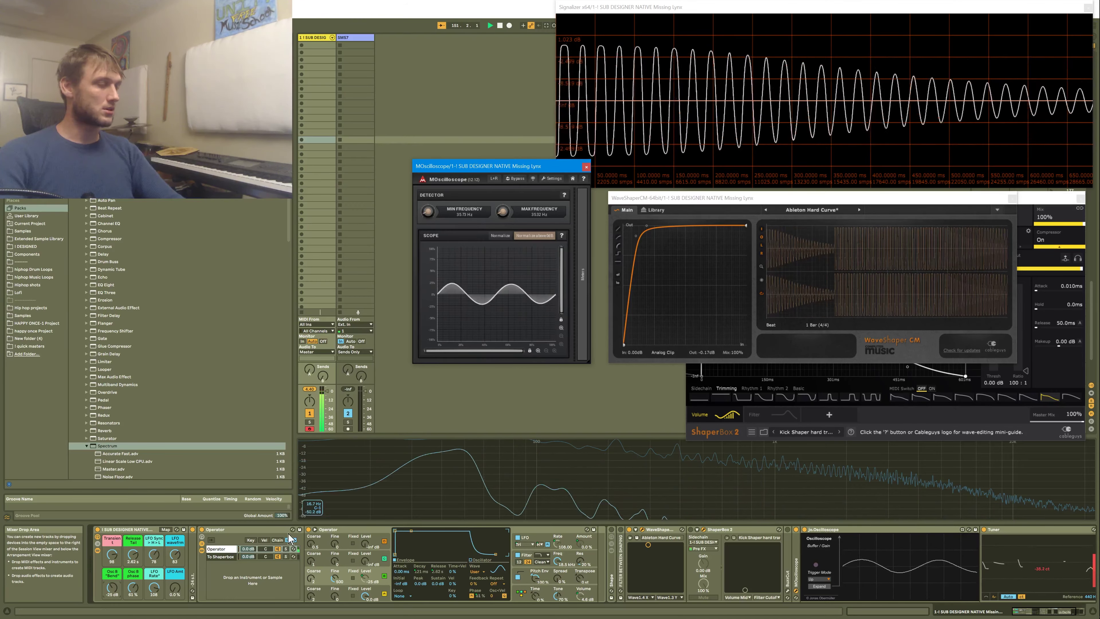
click(116, 599)
key(f)
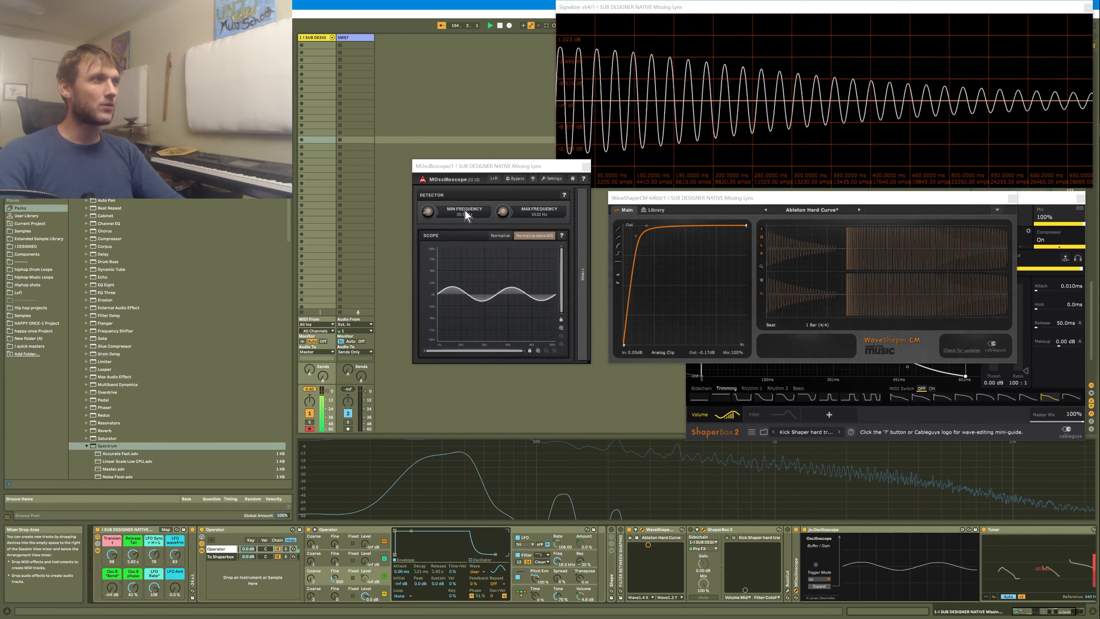
Set MOscilloscope's maximum frequency to about 75 Hz and raise the Osc B Bend macro with Osc B phase at 0%.
drag(502, 213, 502, 218)
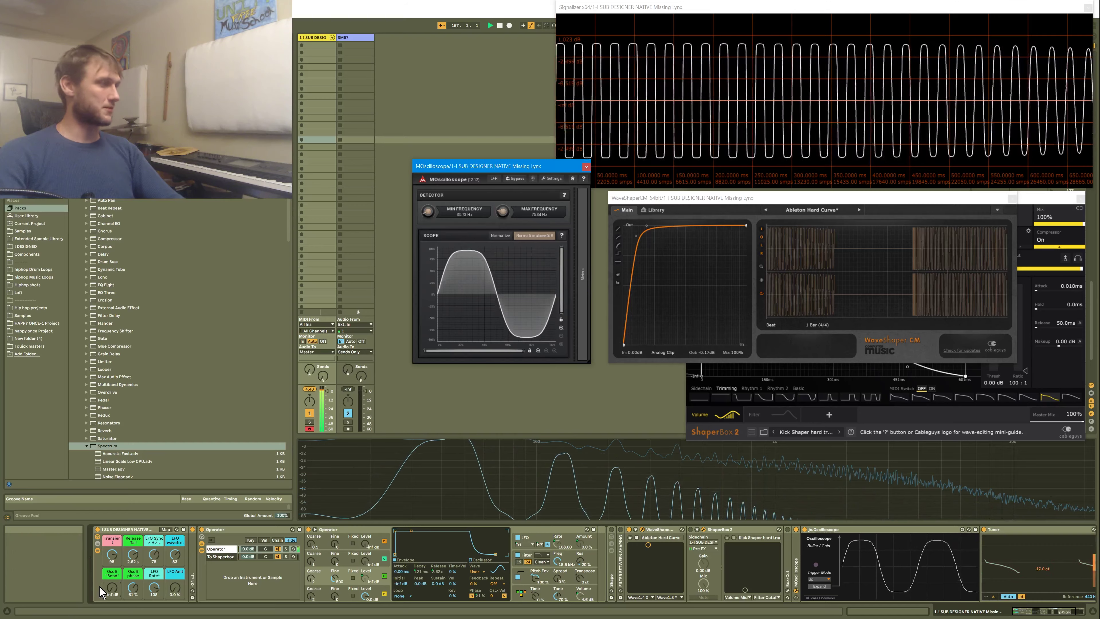
drag(111, 588, 112, 574)
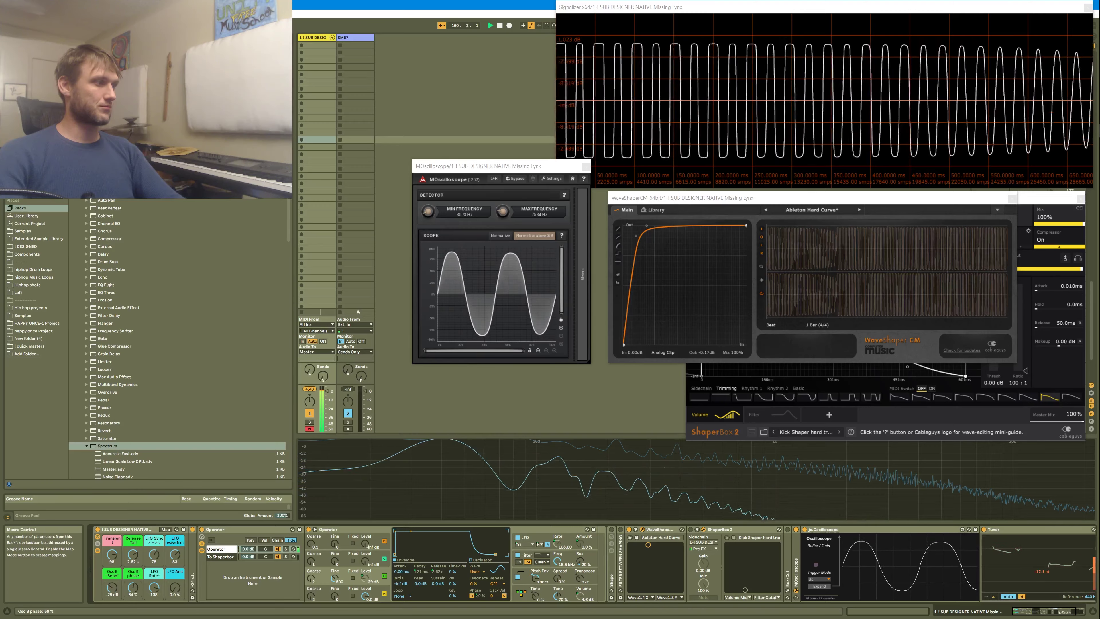
drag(133, 587, 133, 594)
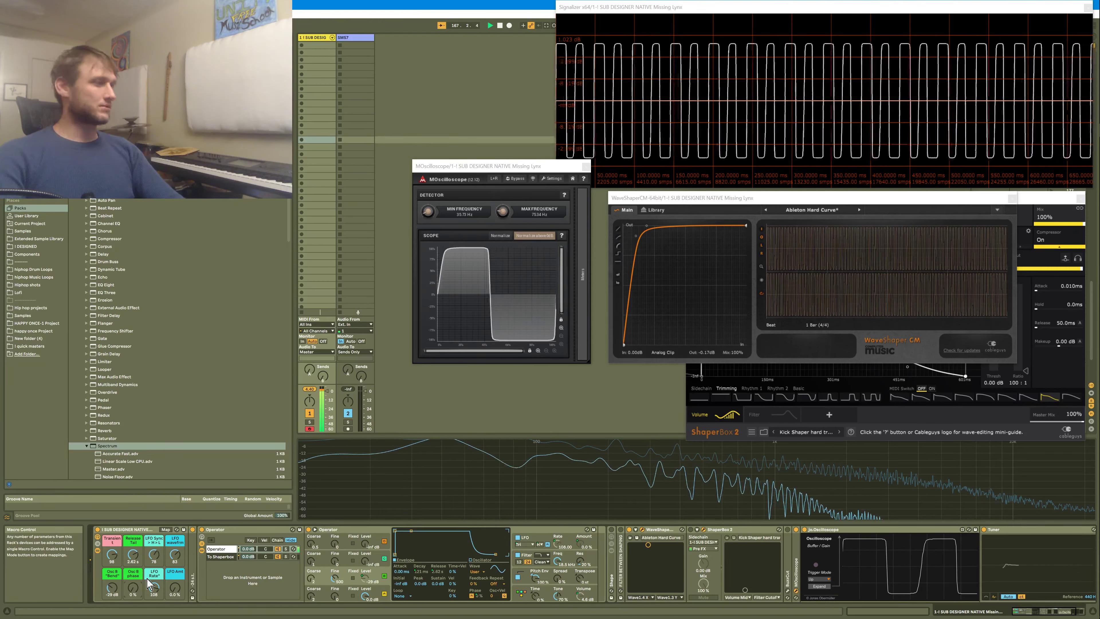
Vary oscillator B's fine frequency and try the output levels of Operator's other oscillators.
mouse_move(335, 579)
mouse_down()
mouse_move(335, 591)
mouse_move(335, 581)
mouse_up()
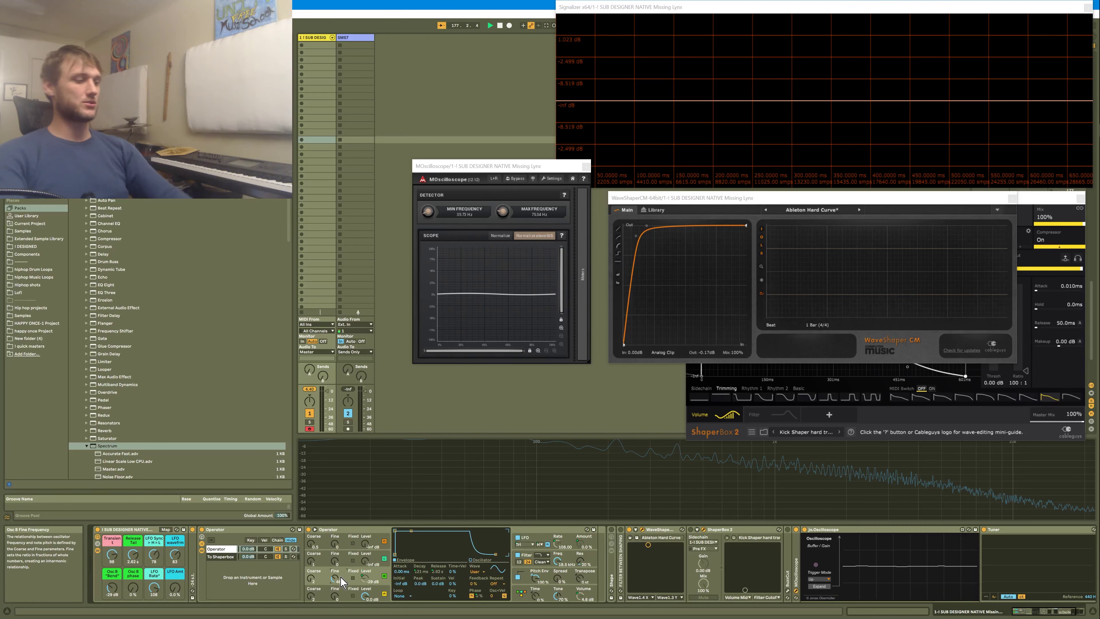
drag(335, 579, 335, 577)
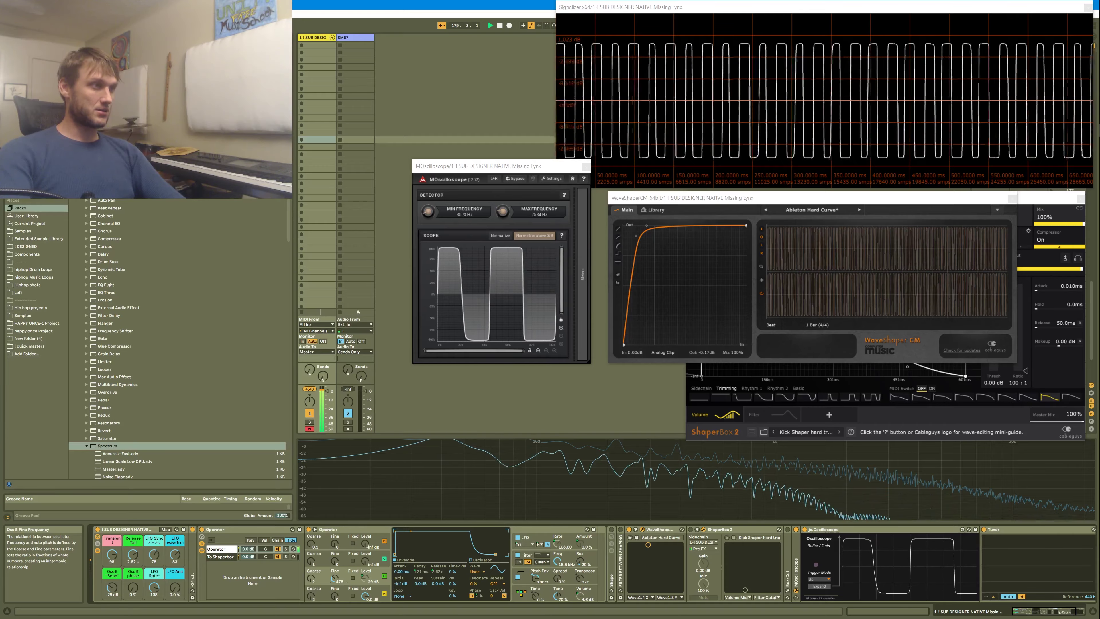
drag(335, 578, 335, 618)
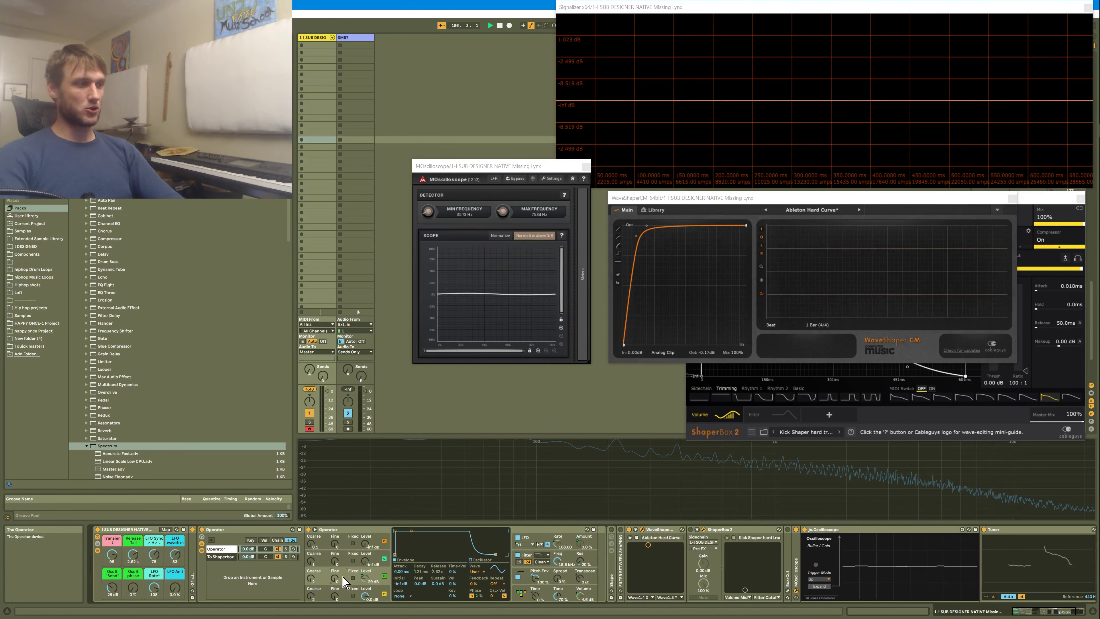
mouse_move(364, 548)
mouse_down()
mouse_move(364, 525)
mouse_move(367, 549)
mouse_up()
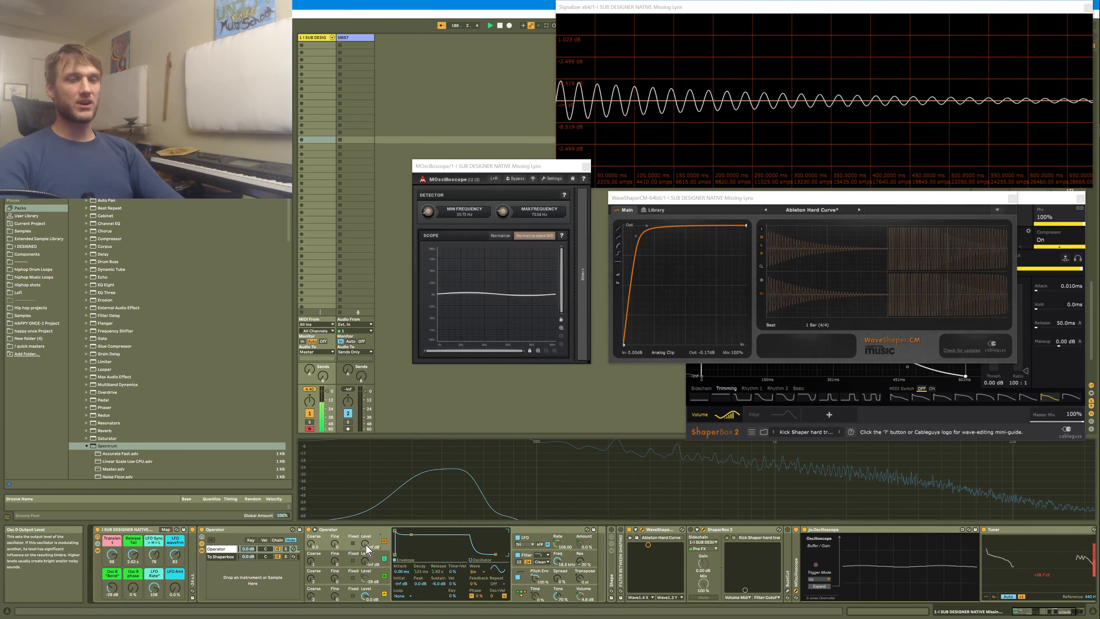
mouse_move(365, 566)
mouse_down()
mouse_move(365, 542)
mouse_move(365, 563)
mouse_move(353, 561)
mouse_up()
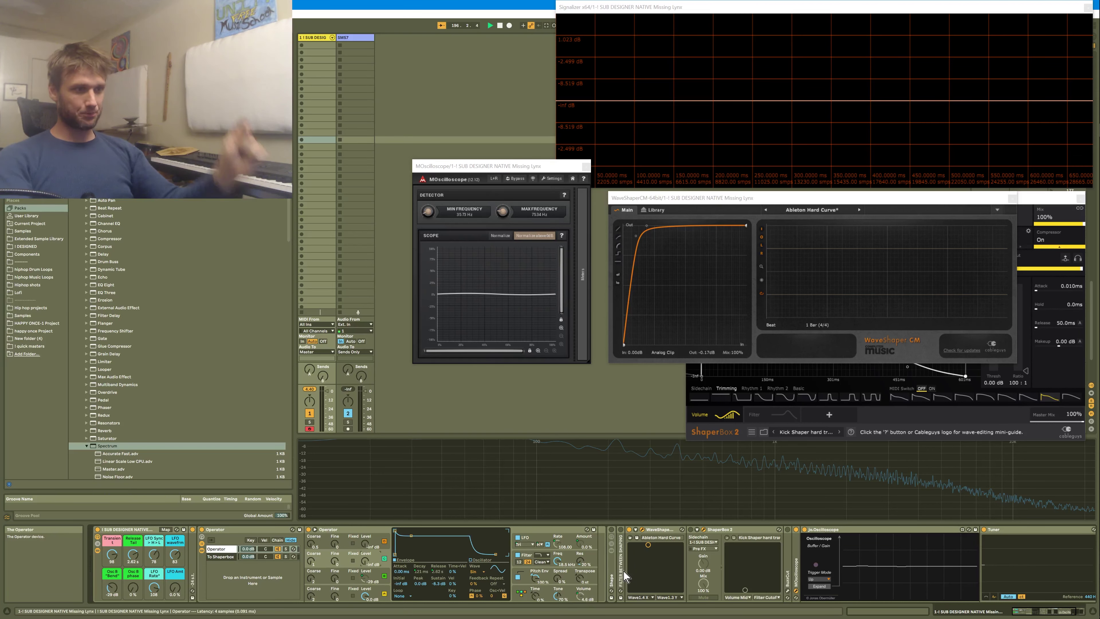
Switch the distortion from WaveShaper to the Shape rack's Saturator, using the Hard Curve type with a Drive of 1.81 dB.
double_click(613, 560)
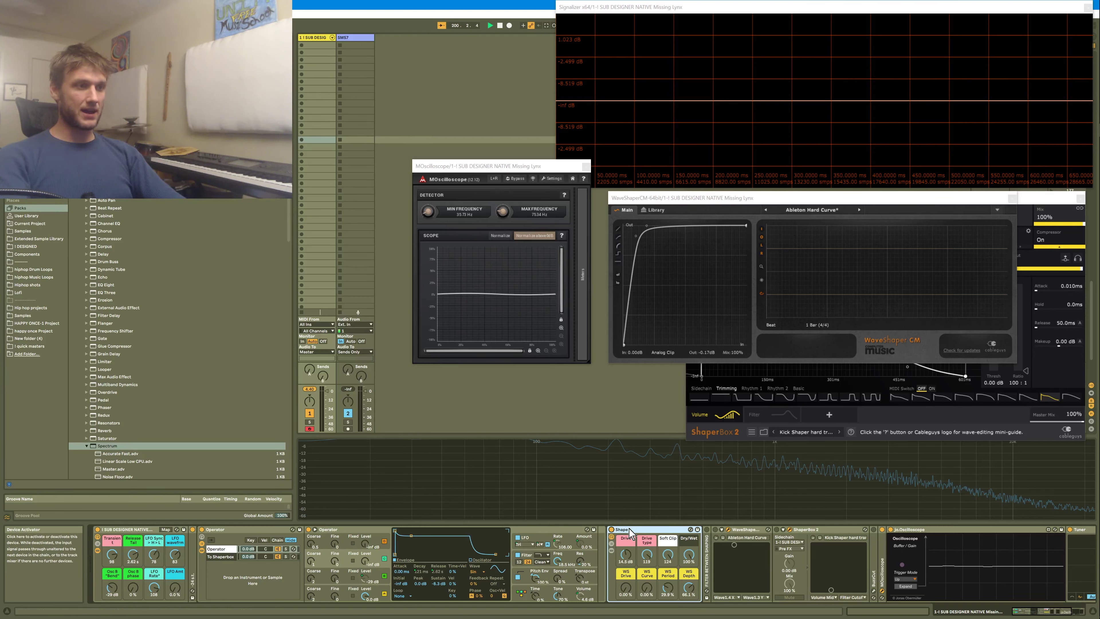
click(612, 551)
drag(649, 560, 626, 532)
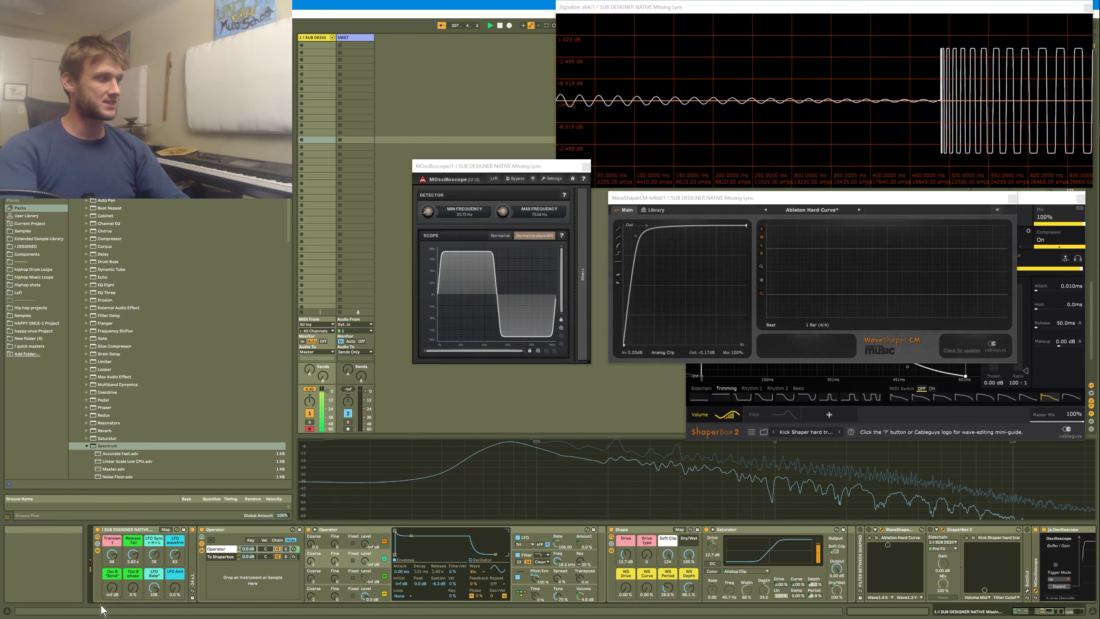
mouse_move(626, 554)
mouse_down()
mouse_move(626, 545)
mouse_move(626, 562)
mouse_up()
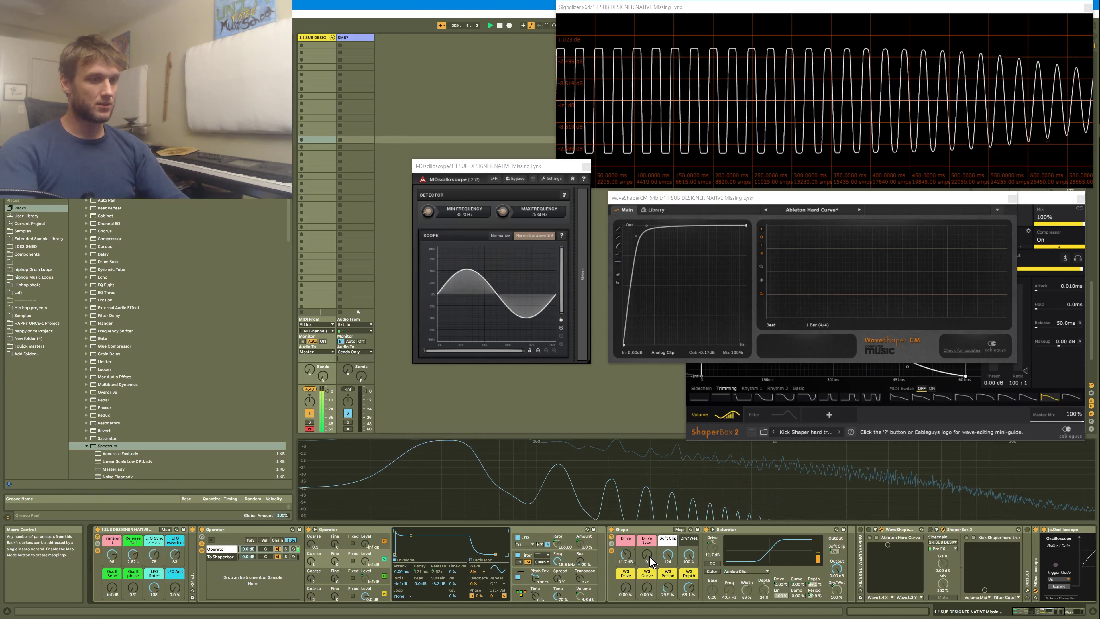
drag(651, 564, 626, 568)
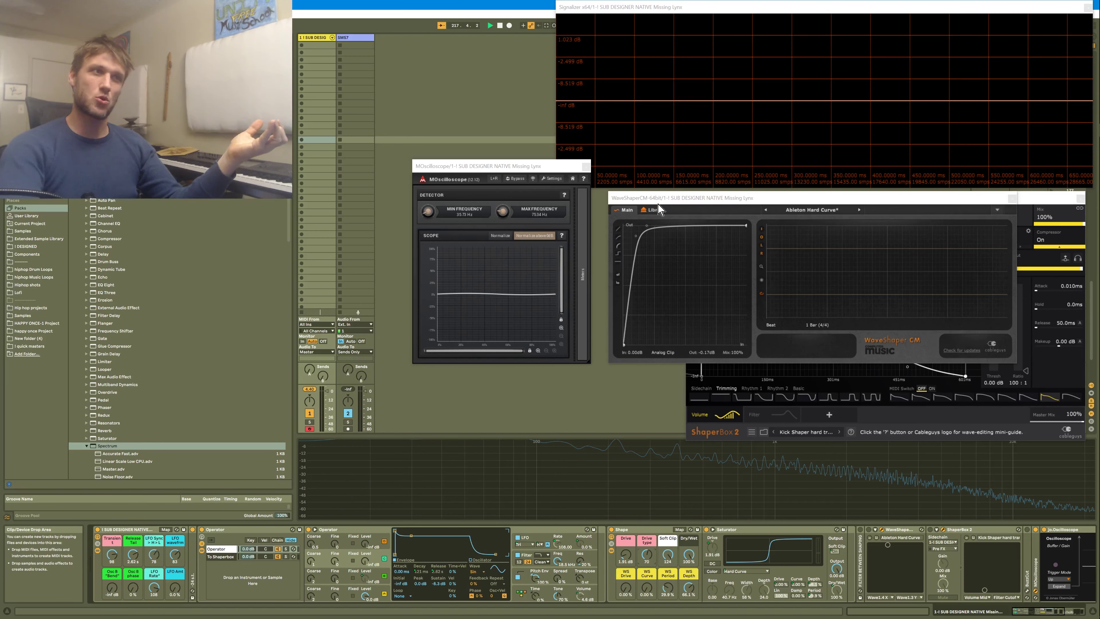
Add points that bend dips into the flat upper part of the WaveShaper curve.
click(667, 199)
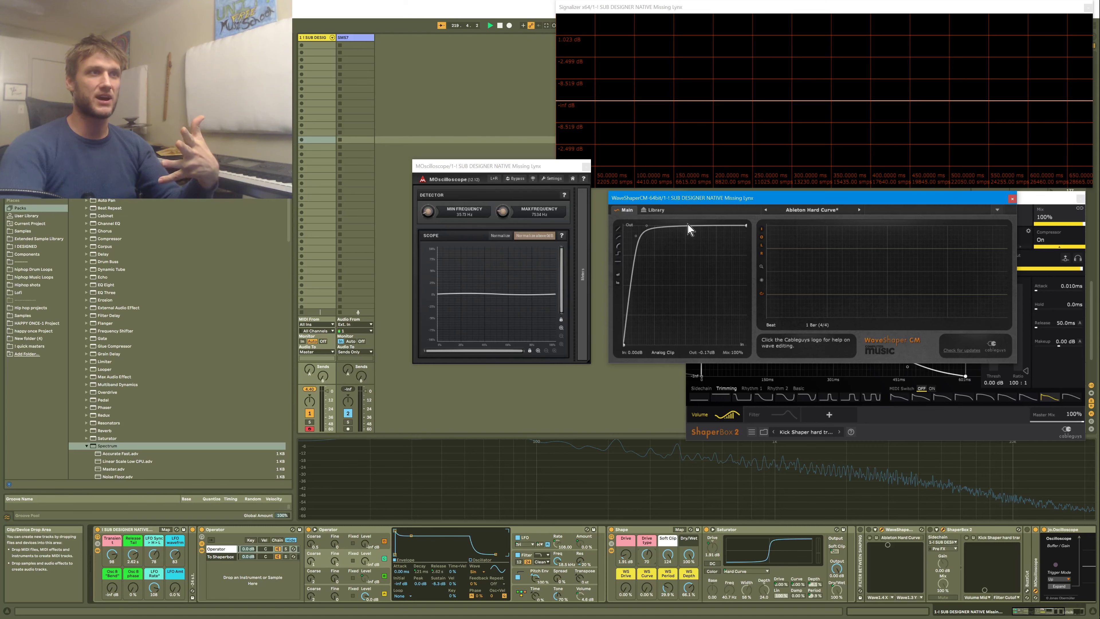
drag(686, 257, 679, 284)
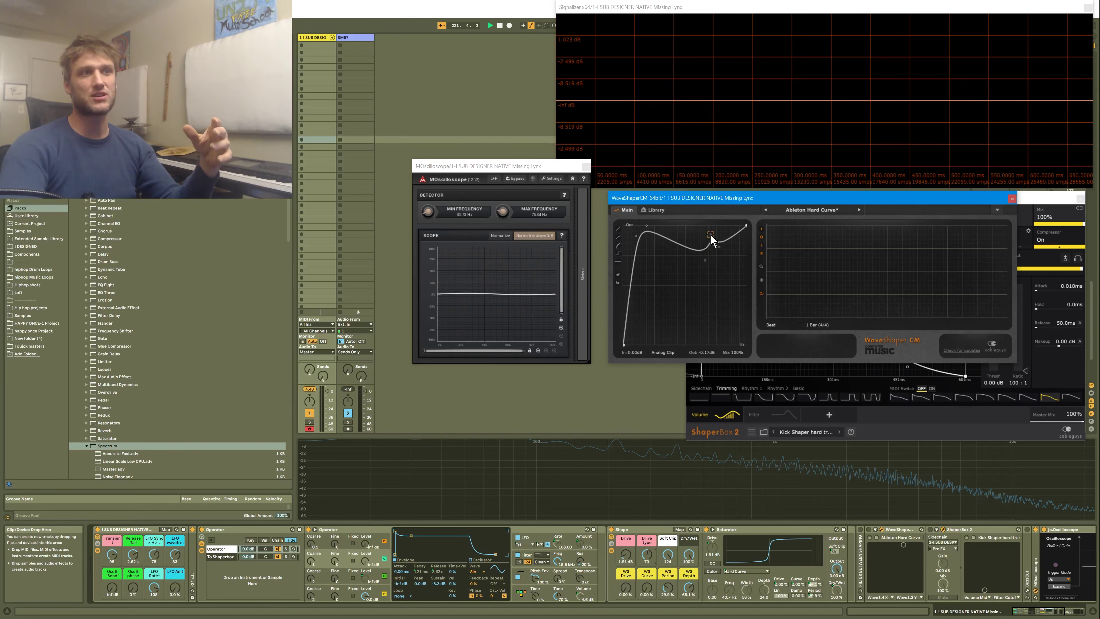
drag(722, 263, 702, 231)
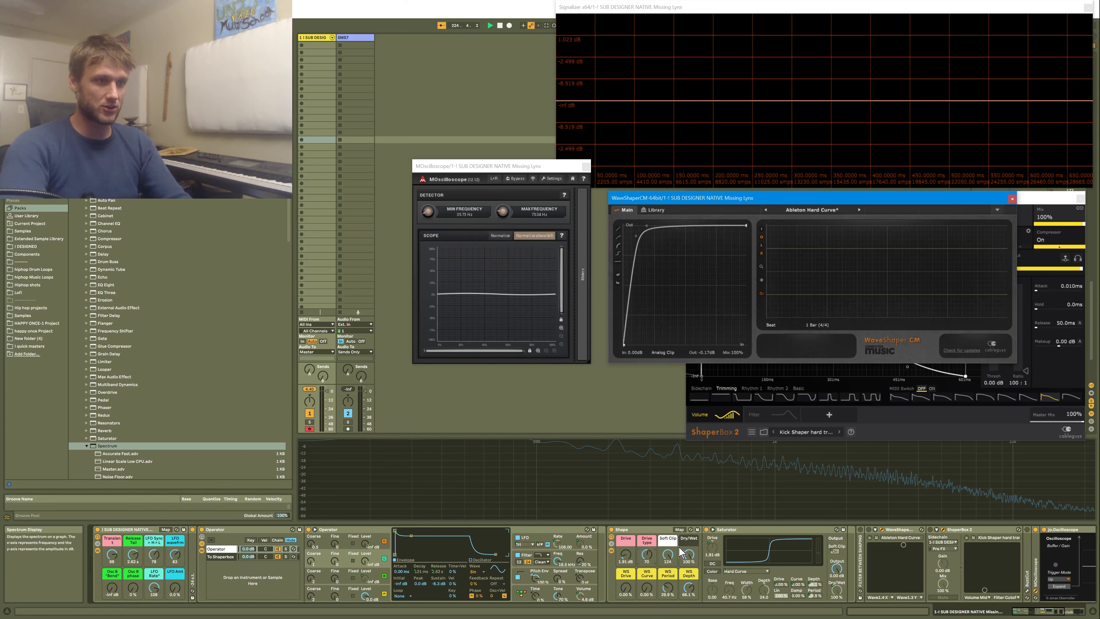
Switch the Shape rack's Saturator to the Waveshaper type with Drive type at 127 and adjust the WS macros to bend its curve.
click(717, 547)
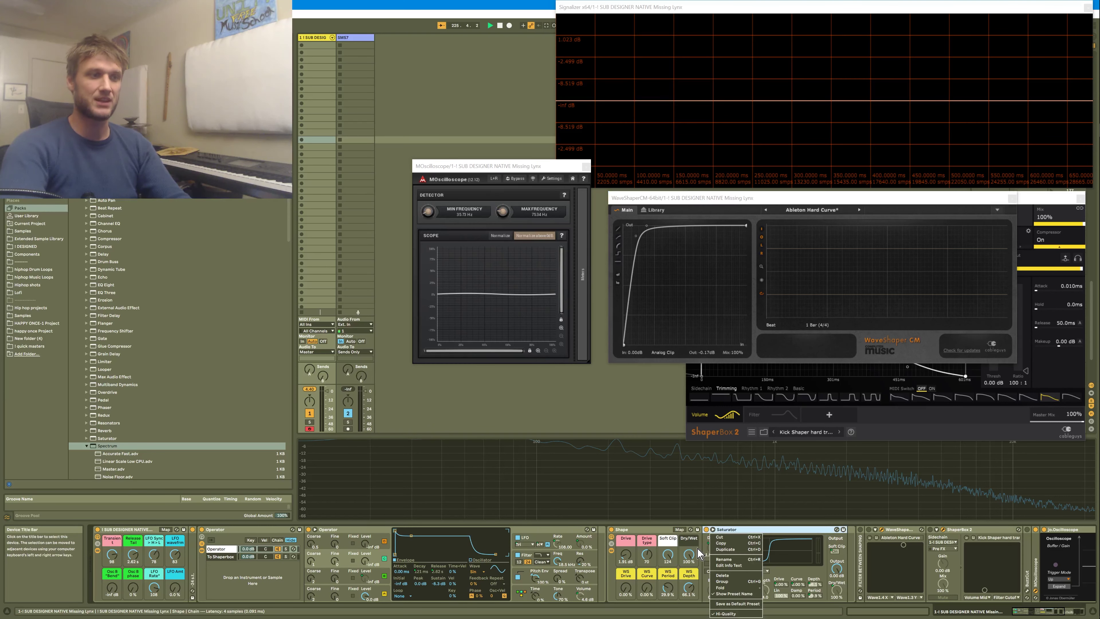
click(814, 585)
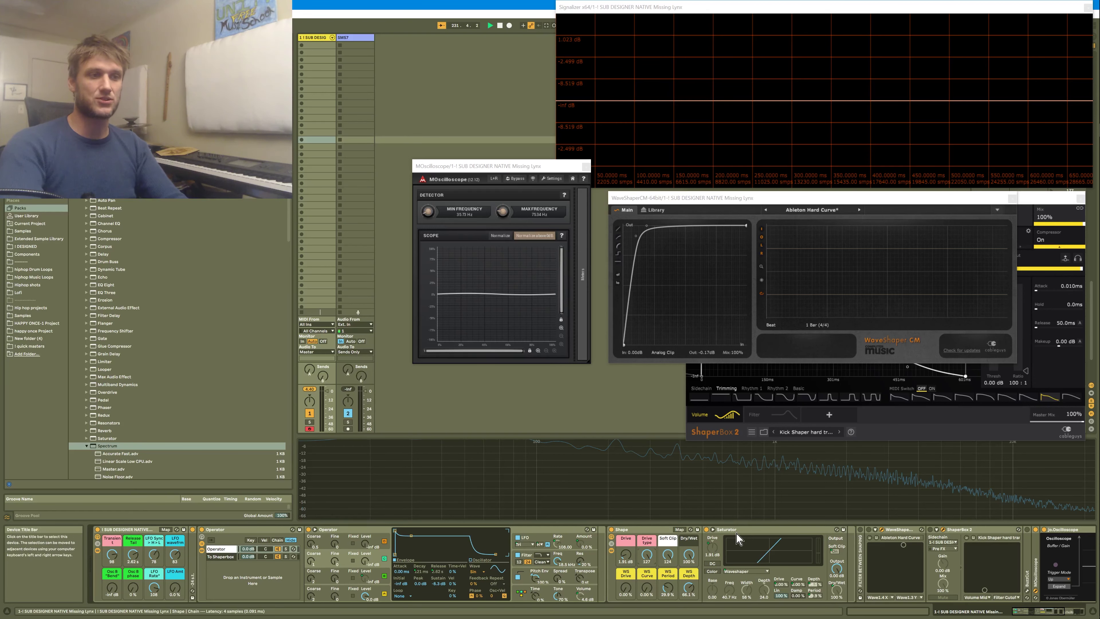
drag(625, 588, 667, 588)
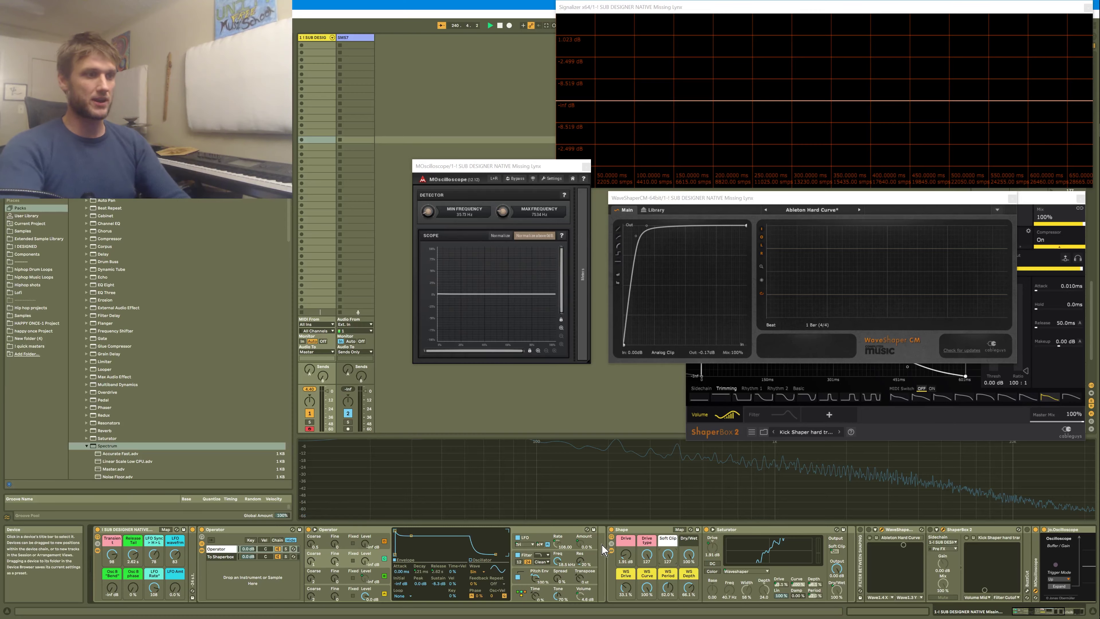
Set the Shape rack's Drive to about 5.8 dB, WS Drive to 100%, WS Curve to about 10%, and WS Period and WS Depth near maximum.
drag(625, 562, 625, 550)
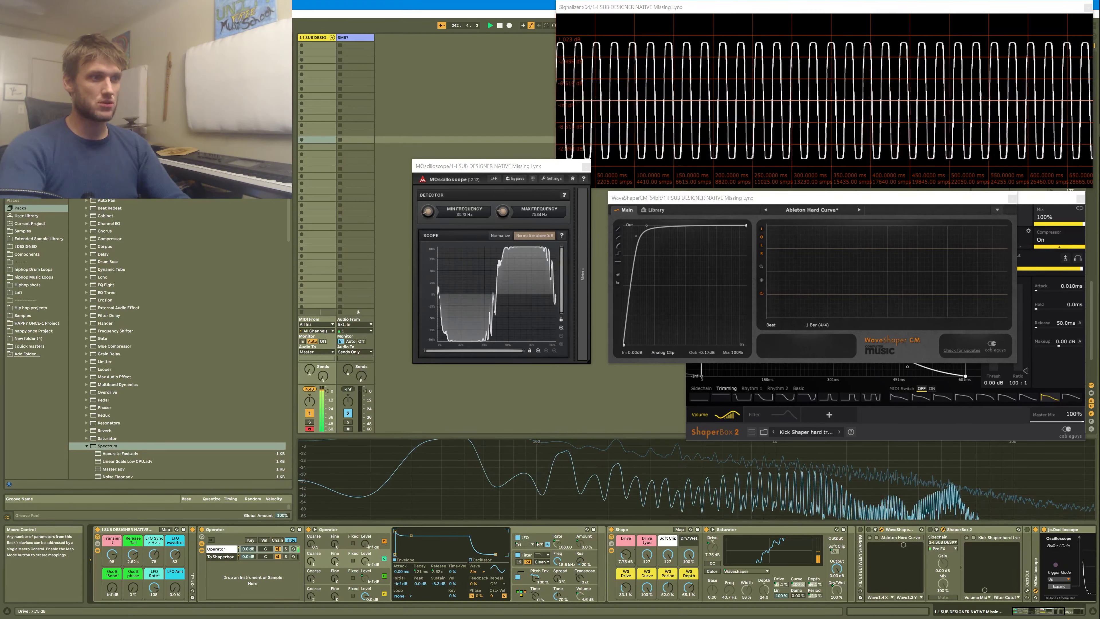
mouse_move(625, 555)
mouse_down()
mouse_move(626, 535)
mouse_move(626, 547)
mouse_up()
drag(667, 587, 689, 611)
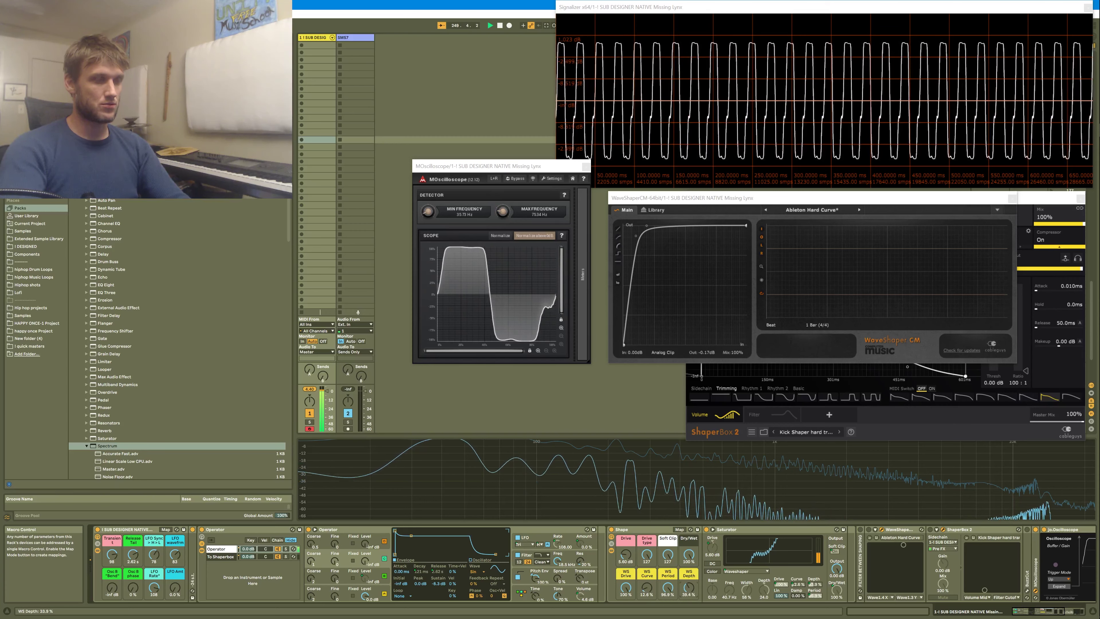
drag(689, 588, 688, 581)
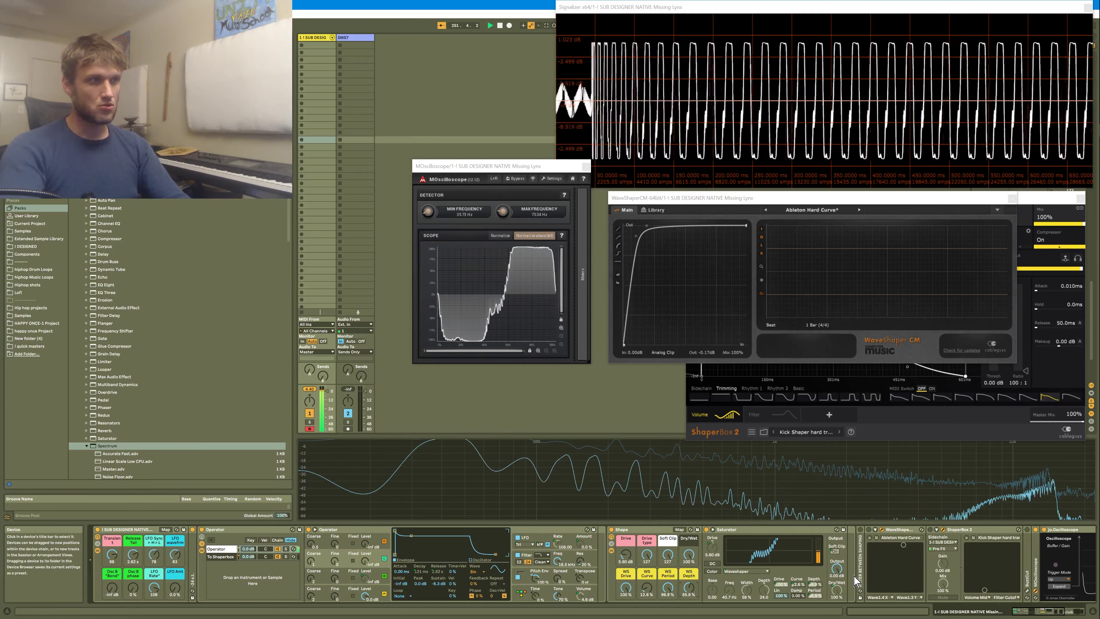
mouse_move(651, 590)
mouse_down()
mouse_move(651, 580)
mouse_move(651, 591)
mouse_up()
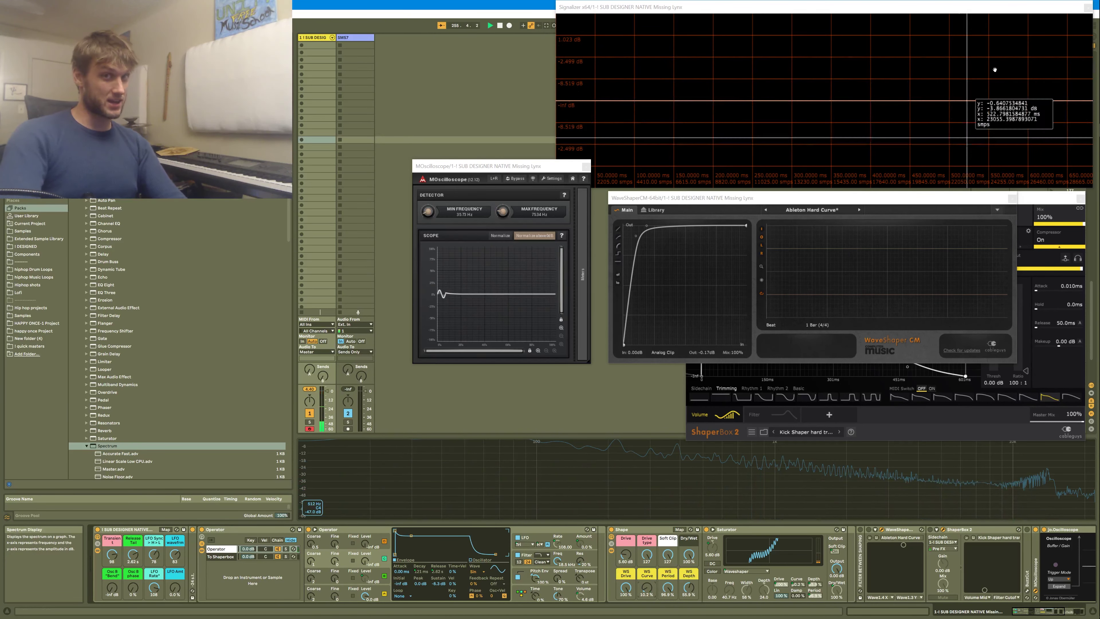
Examine the rising and falling edges of the distorted sub waveform in Signalizer's oscilloscope.
mouse_move(1098, 9)
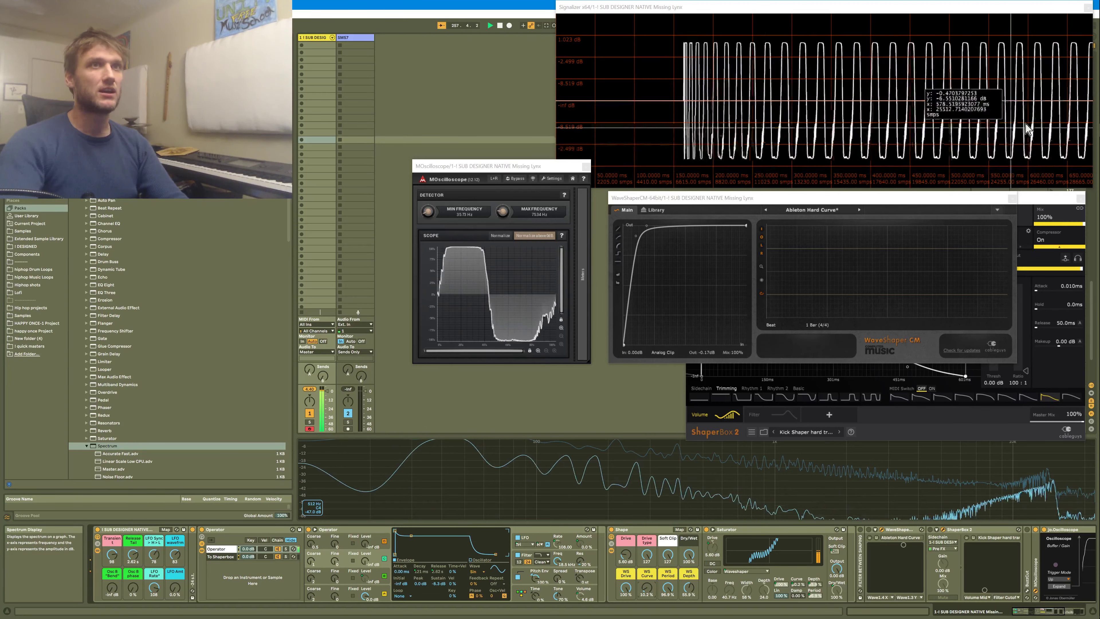
click(932, 73)
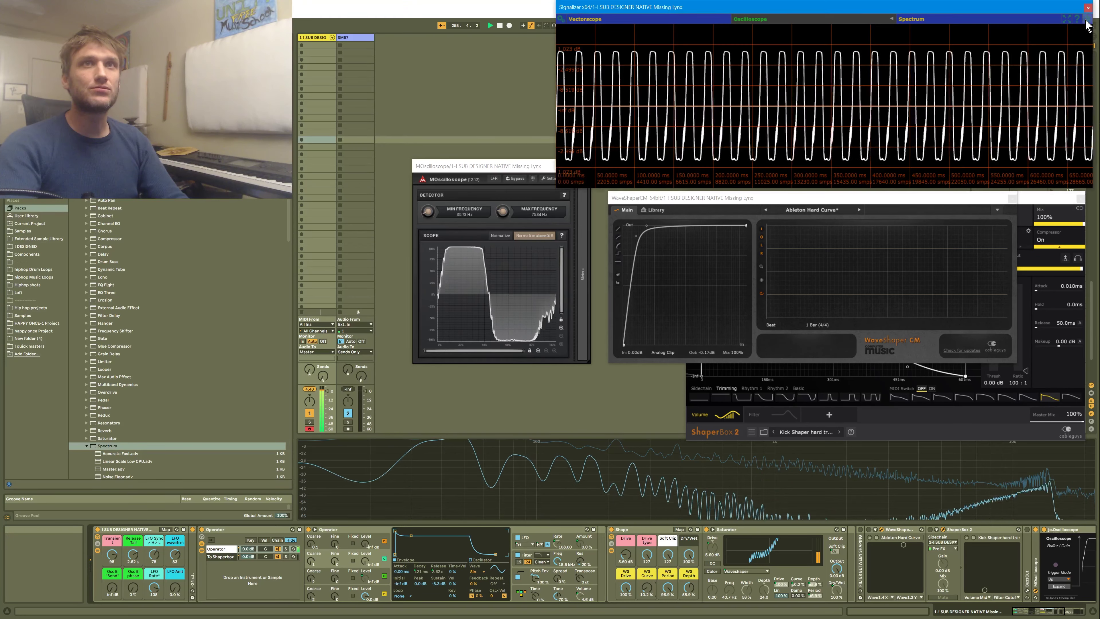
scroll(791, 147, up, 5)
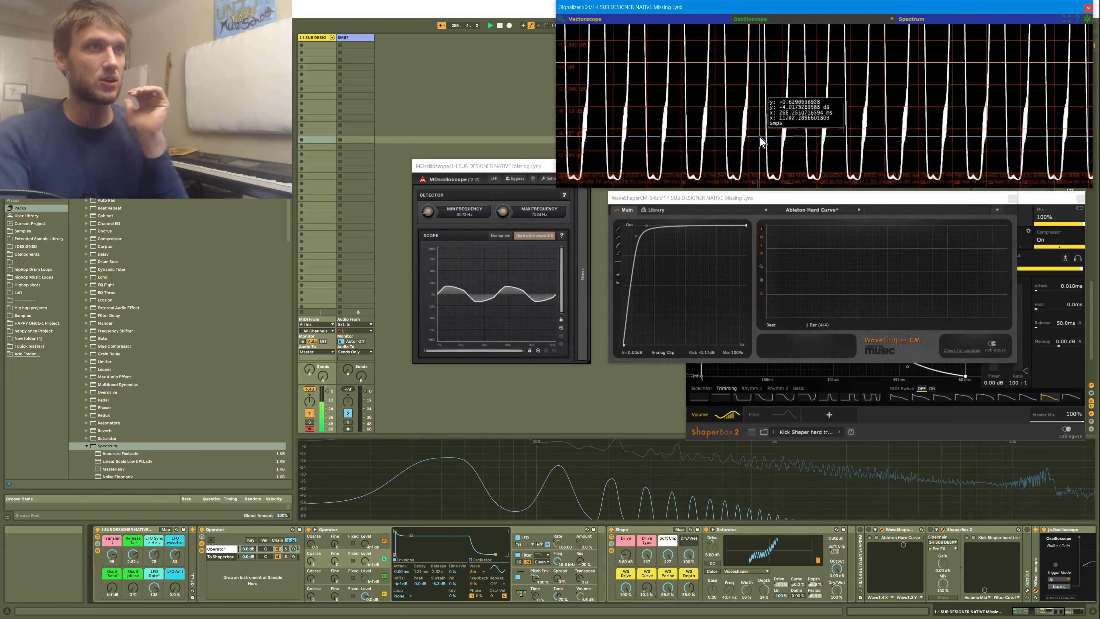
scroll(786, 109, up, 5)
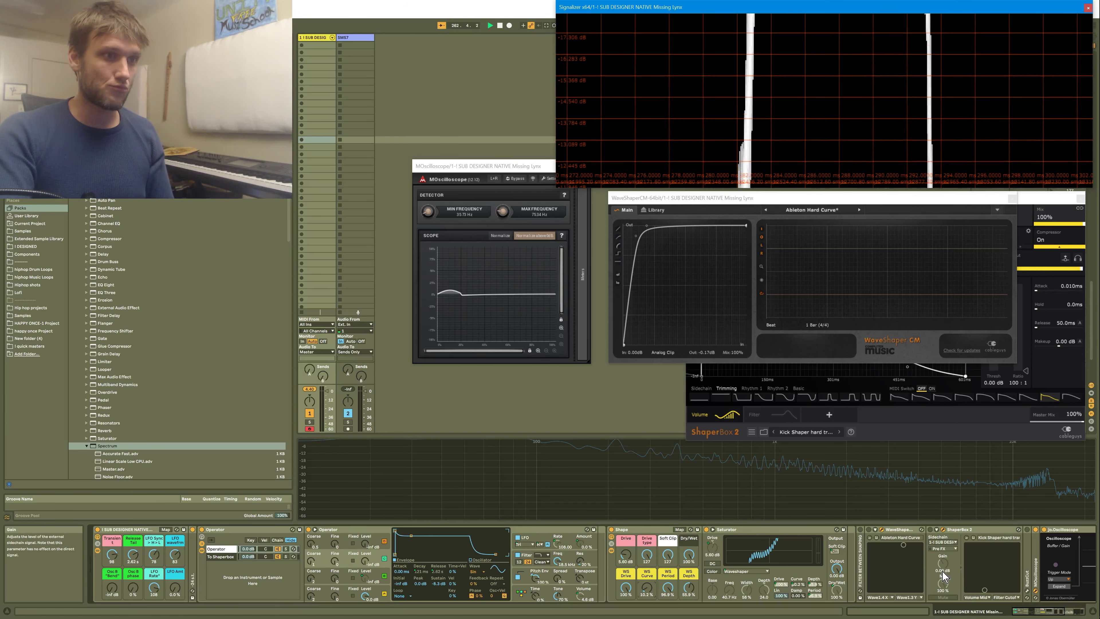
click(1046, 615)
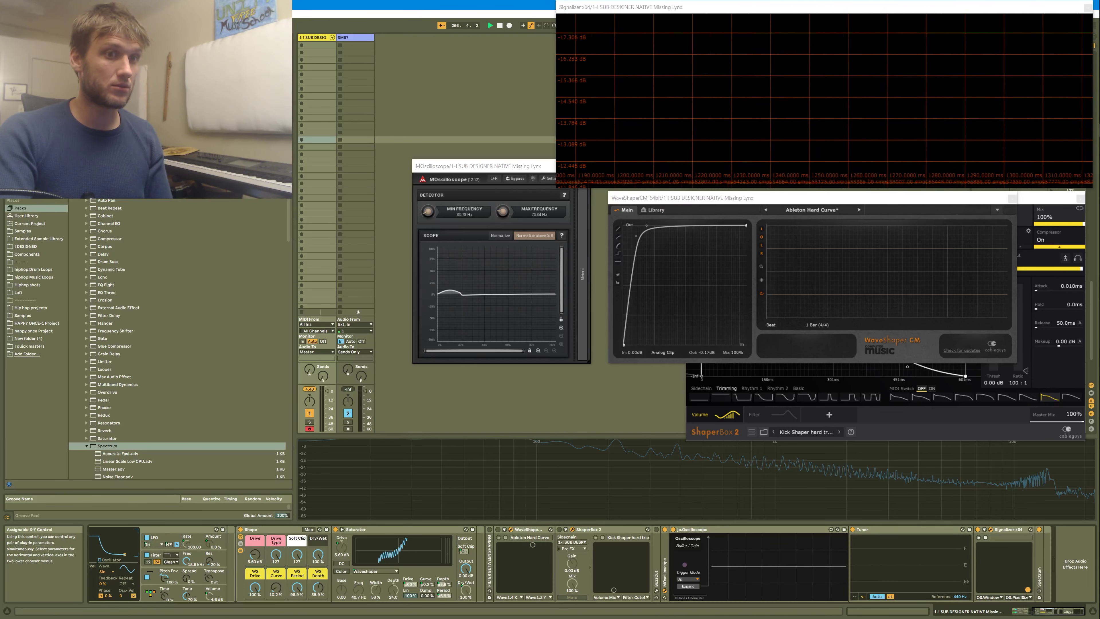
Freeze the Signalizer oscilloscope and inspect the captured waveform's individual cycles and zero crossings at several magnifications.
scroll(828, 110, up, 2)
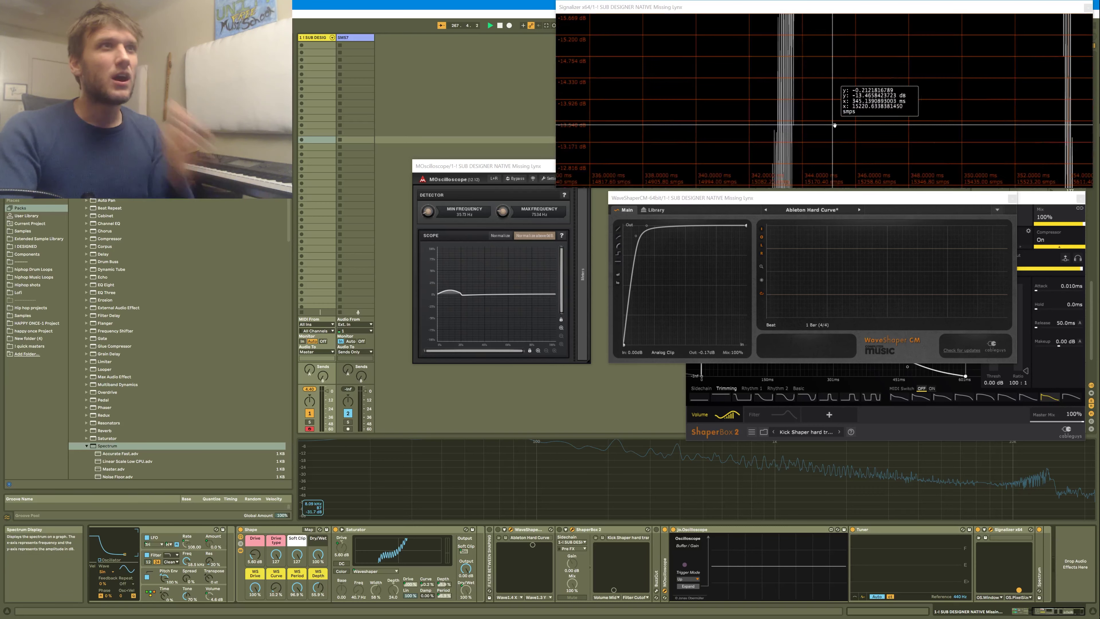
click(828, 110)
scroll(826, 109, down, 6)
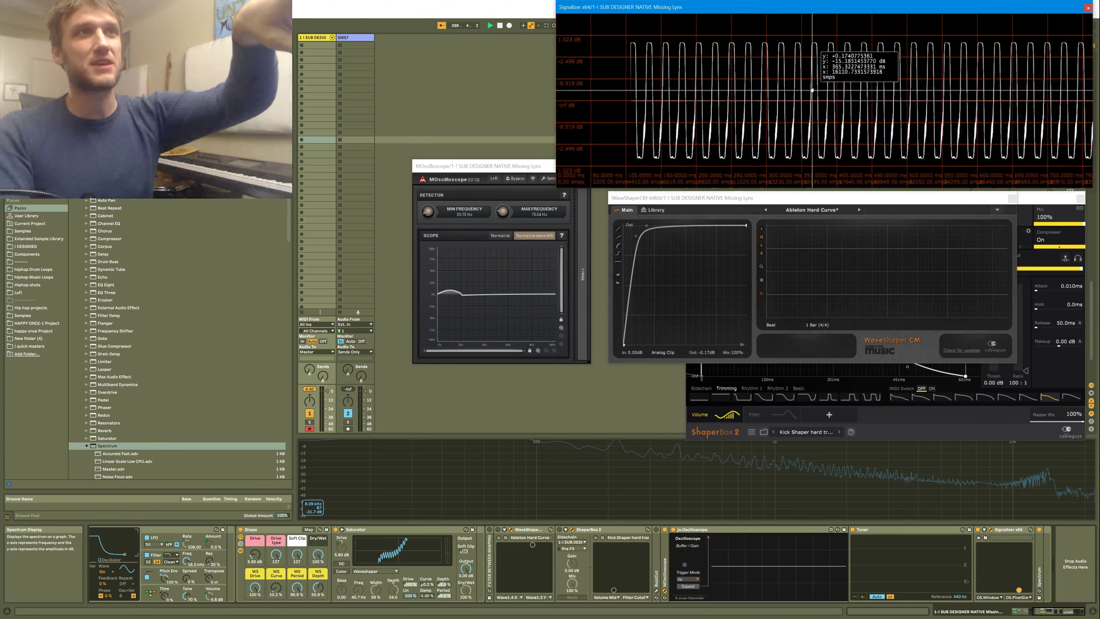
scroll(821, 121, up, 4)
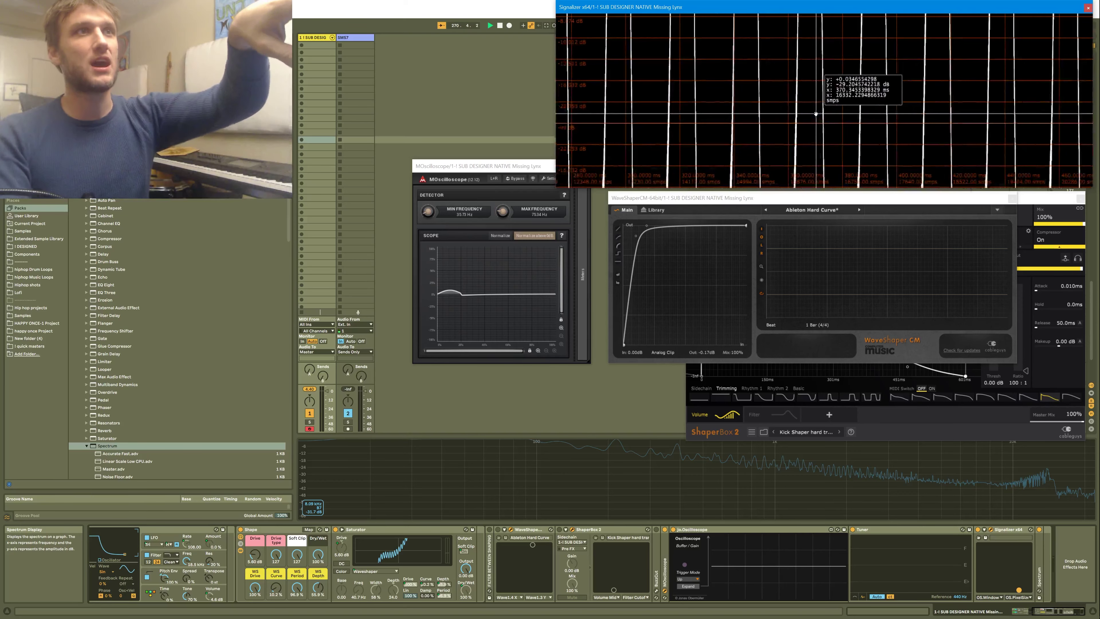
scroll(793, 110, up, 2)
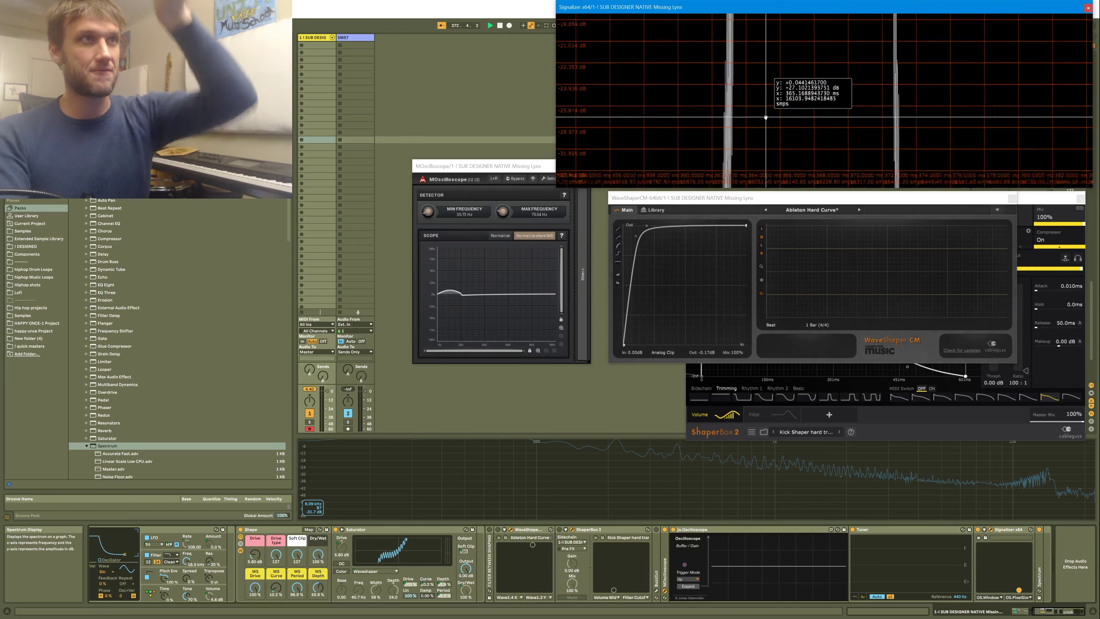
scroll(755, 128, down, 1)
scroll(745, 143, down, 3)
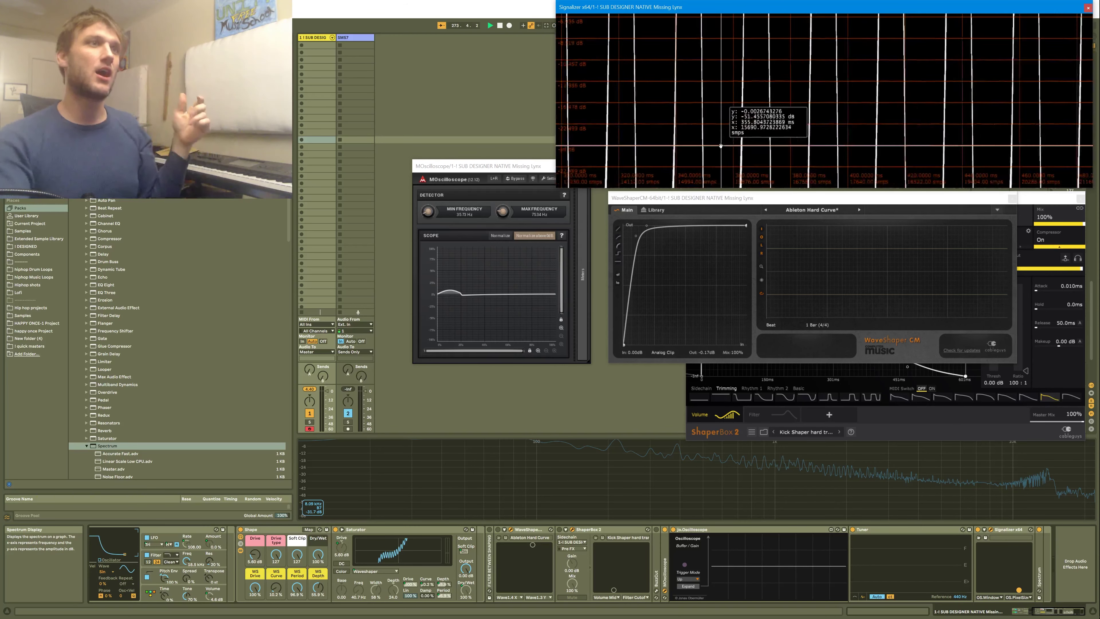
scroll(743, 164, down, 2)
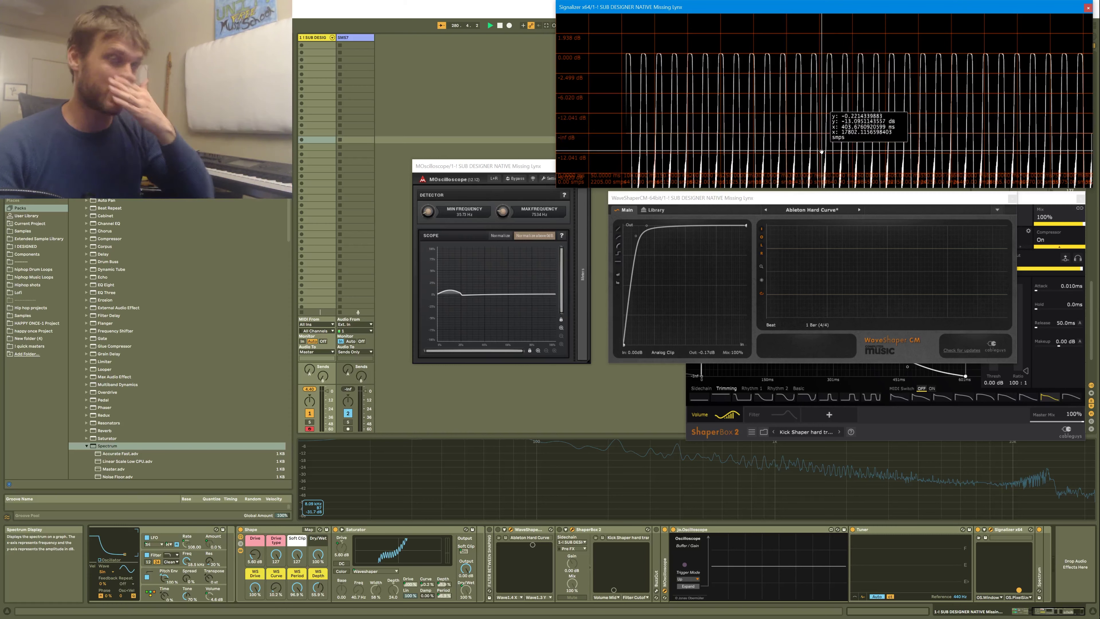
scroll(838, 126, up, 5)
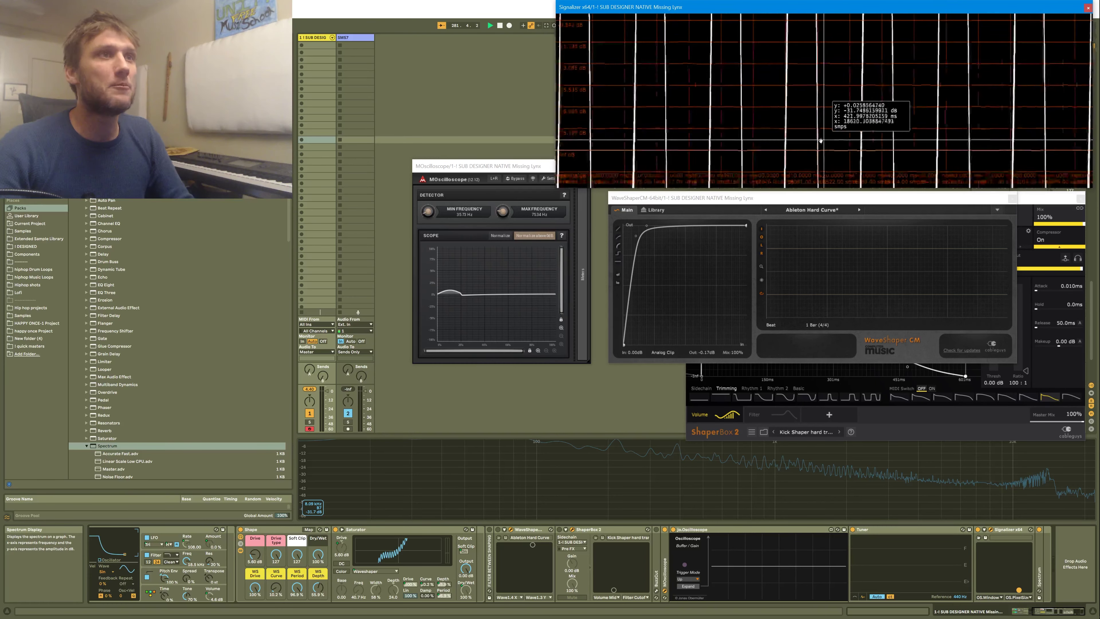
scroll(769, 143, up, 3)
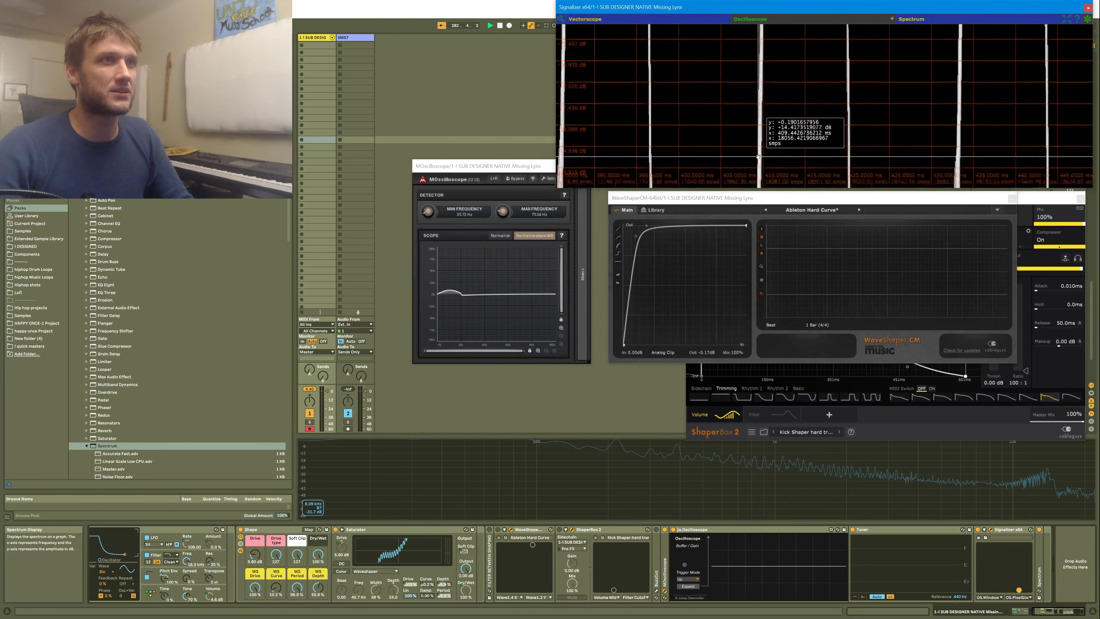
scroll(769, 167, up, 2)
scroll(781, 111, up, 1)
scroll(786, 122, down, 4)
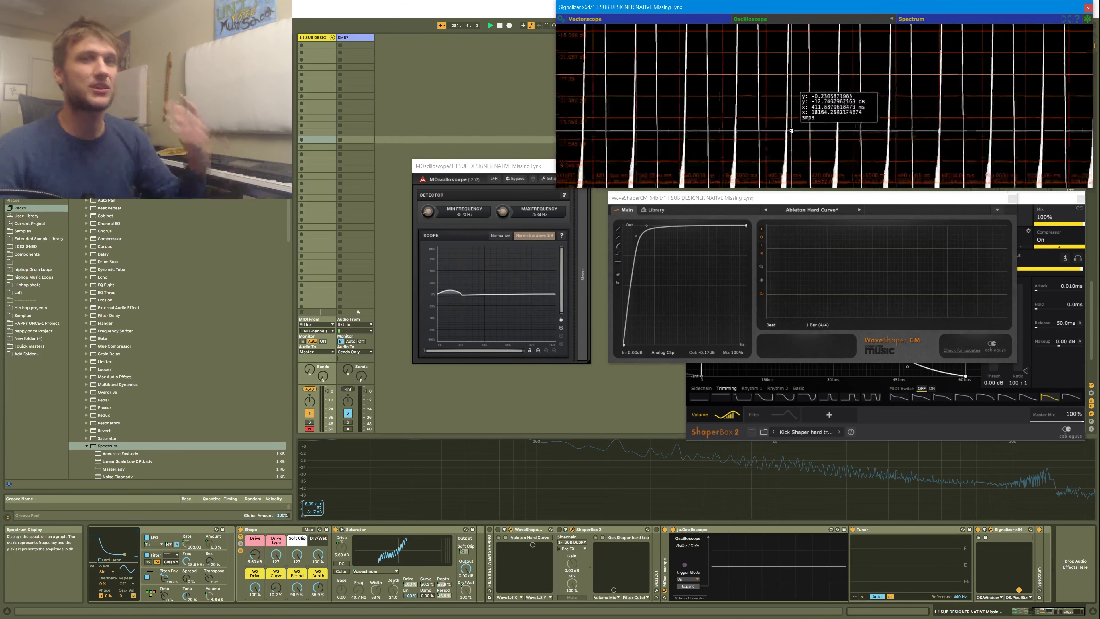
scroll(787, 138, down, 2)
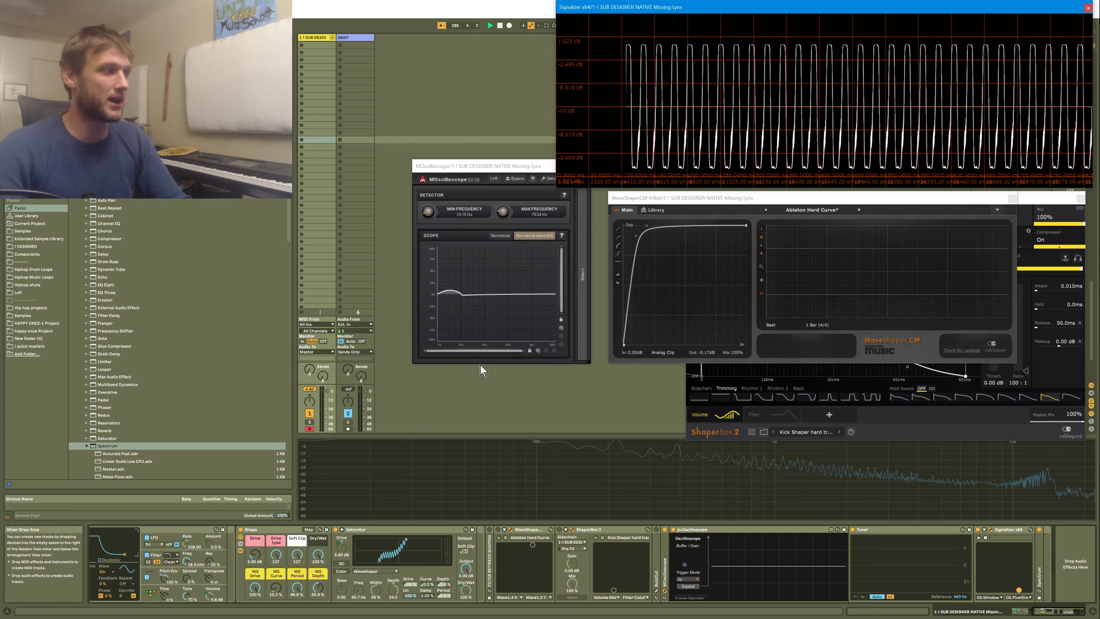
Bypass the Shape rack and try Osc B Bend macro levels of -16, -24 and -33 dB on the undistorted sub.
click(1039, 615)
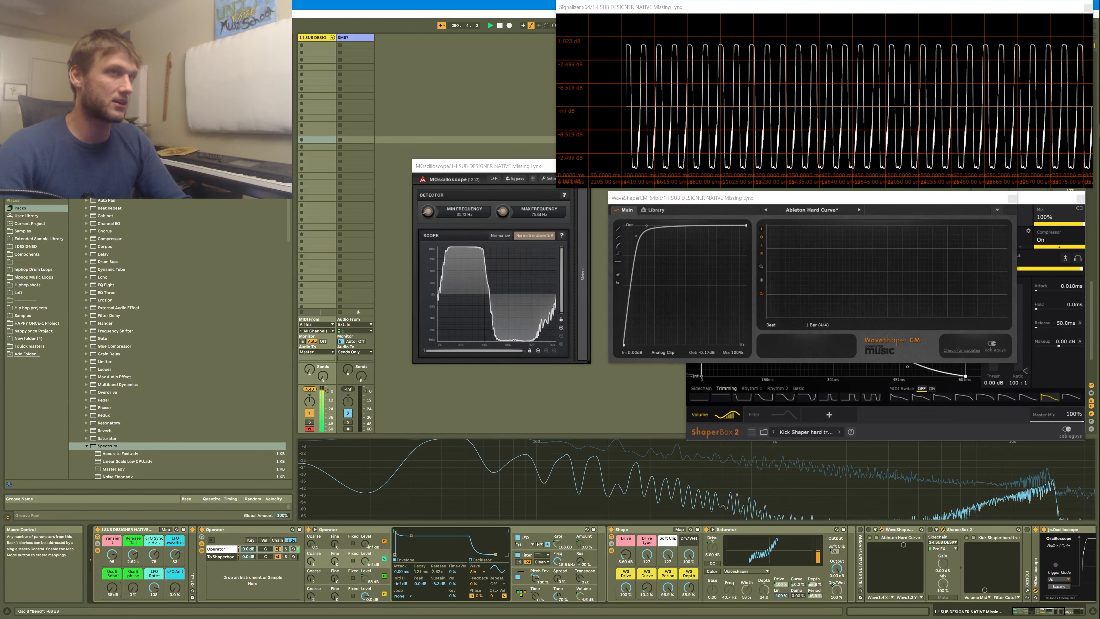
mouse_move(1095, 13)
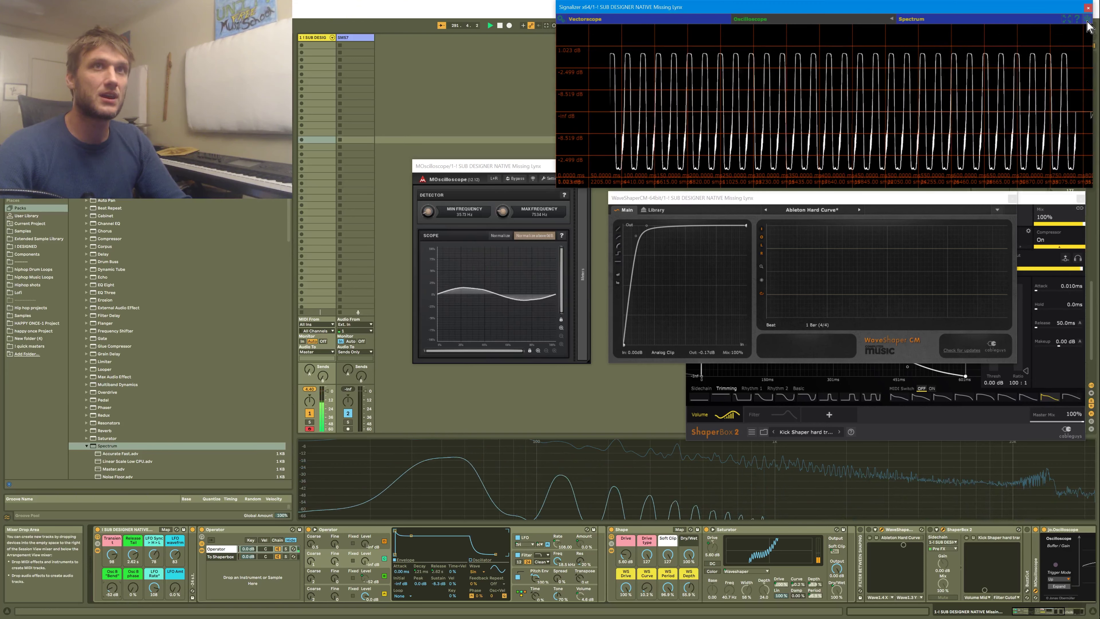
click(611, 529)
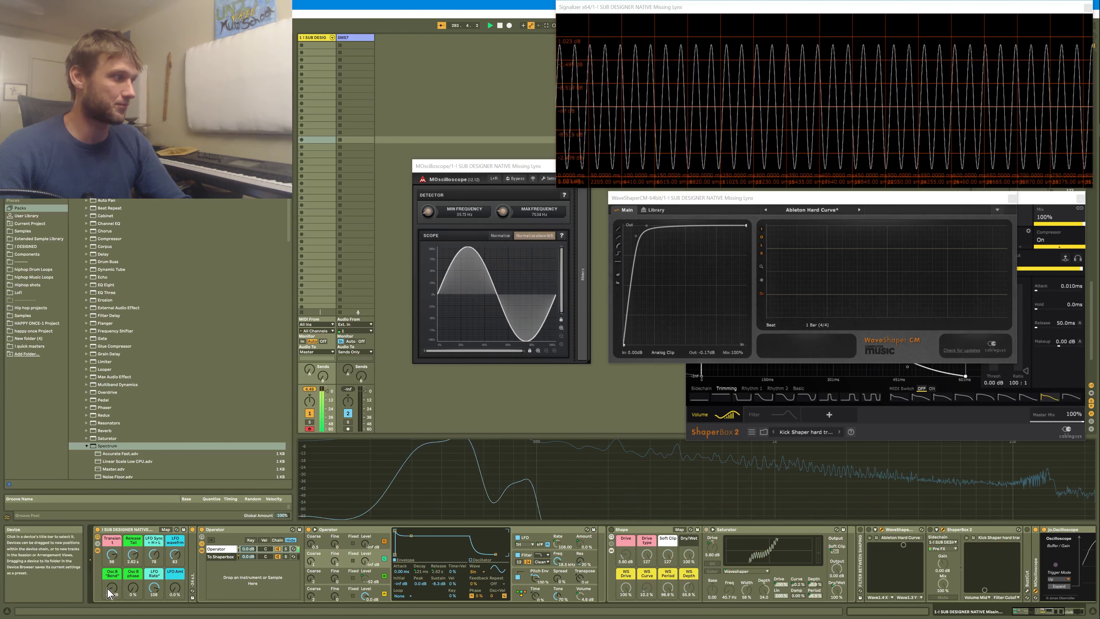
drag(112, 588, 112, 567)
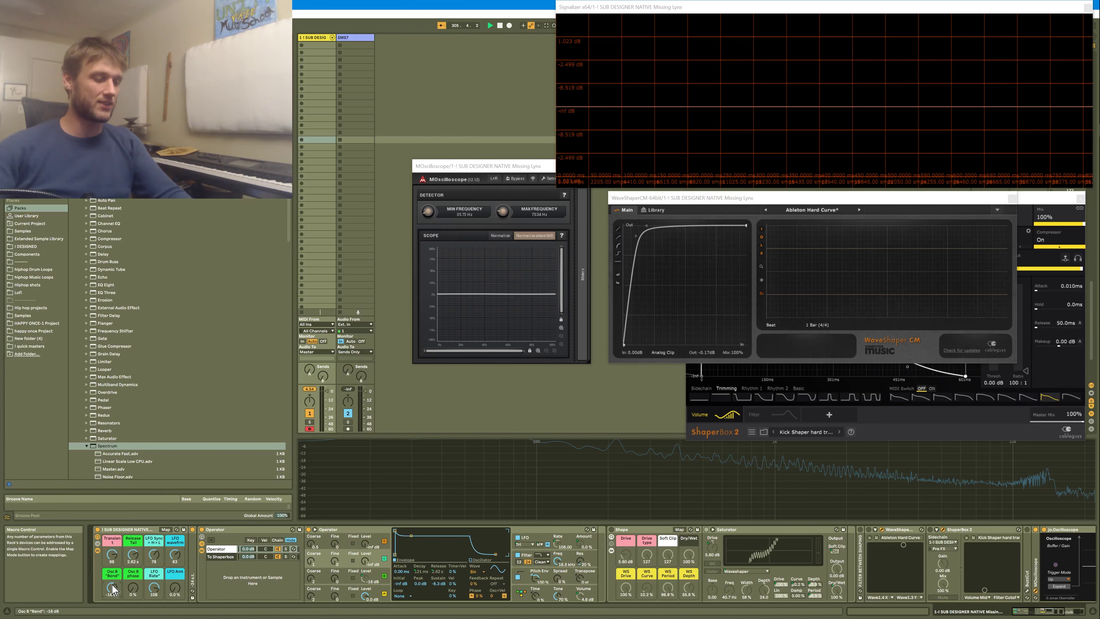
drag(112, 588, 113, 593)
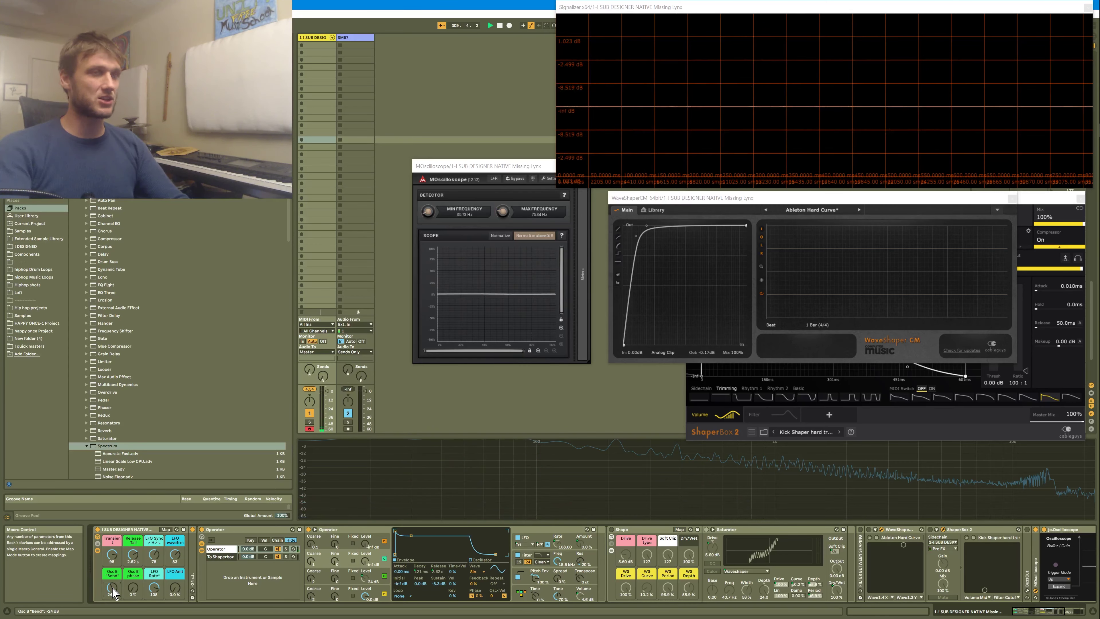
drag(114, 593, 113, 600)
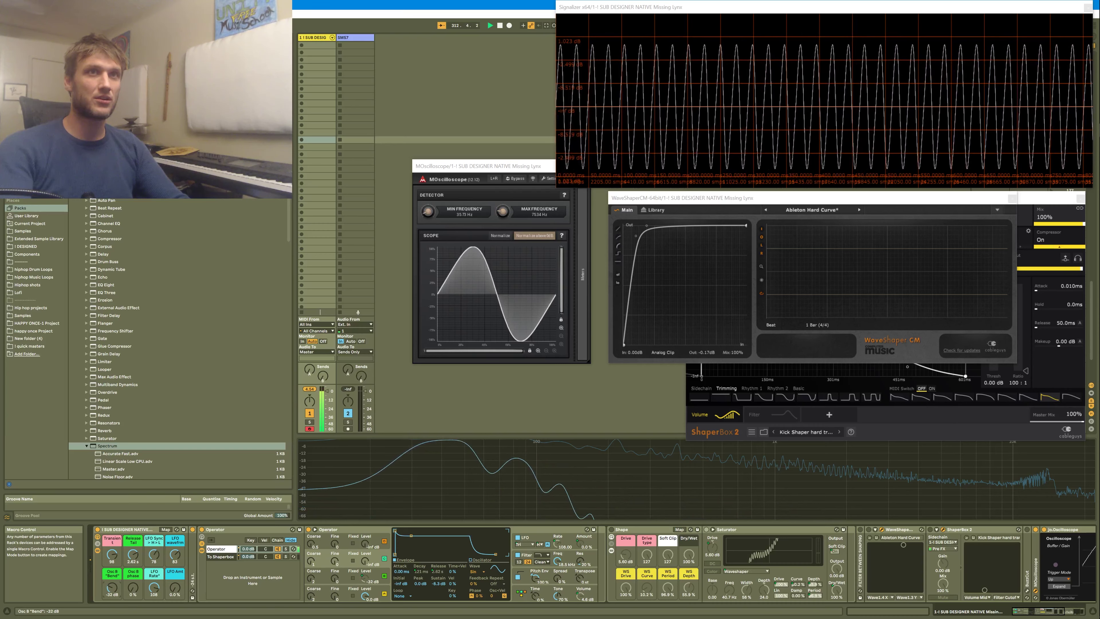
drag(114, 599, 113, 593)
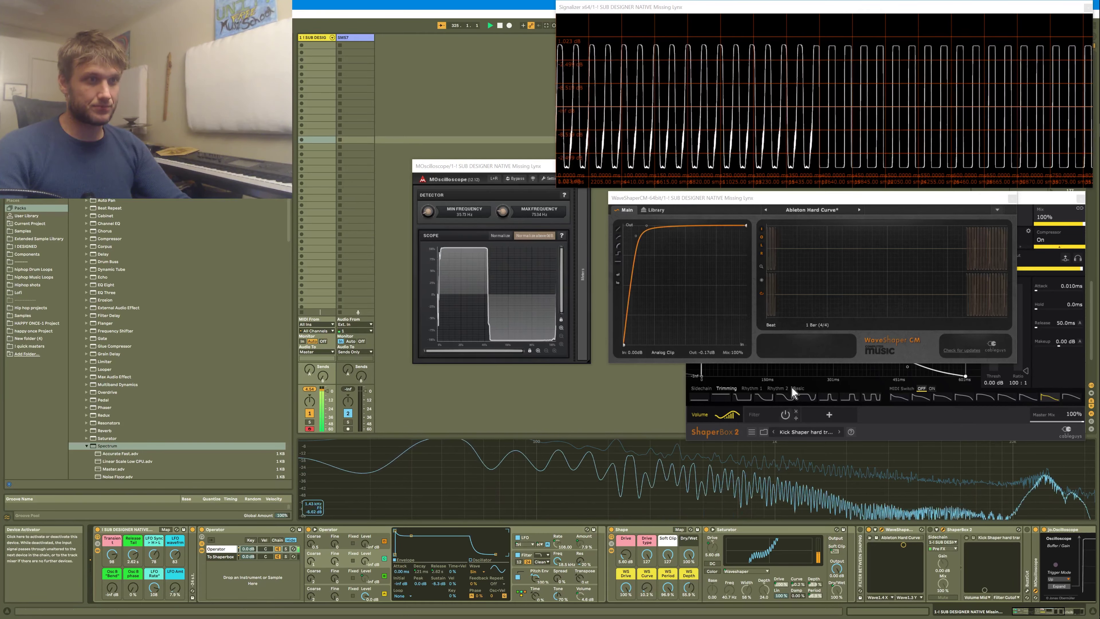
Reshape the WaveShaper curve into a high peak, a deep dip and a smaller second peak.
drag(646, 234, 717, 241)
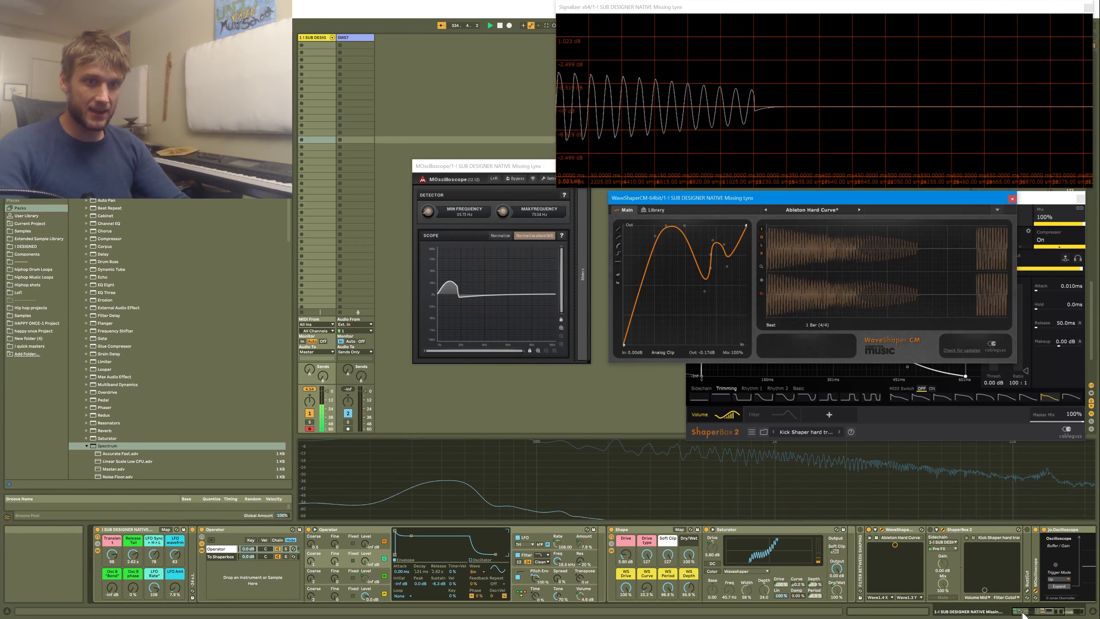
Add an EQ Eight at the end of the device chain, after Signalizer.
click(1095, 615)
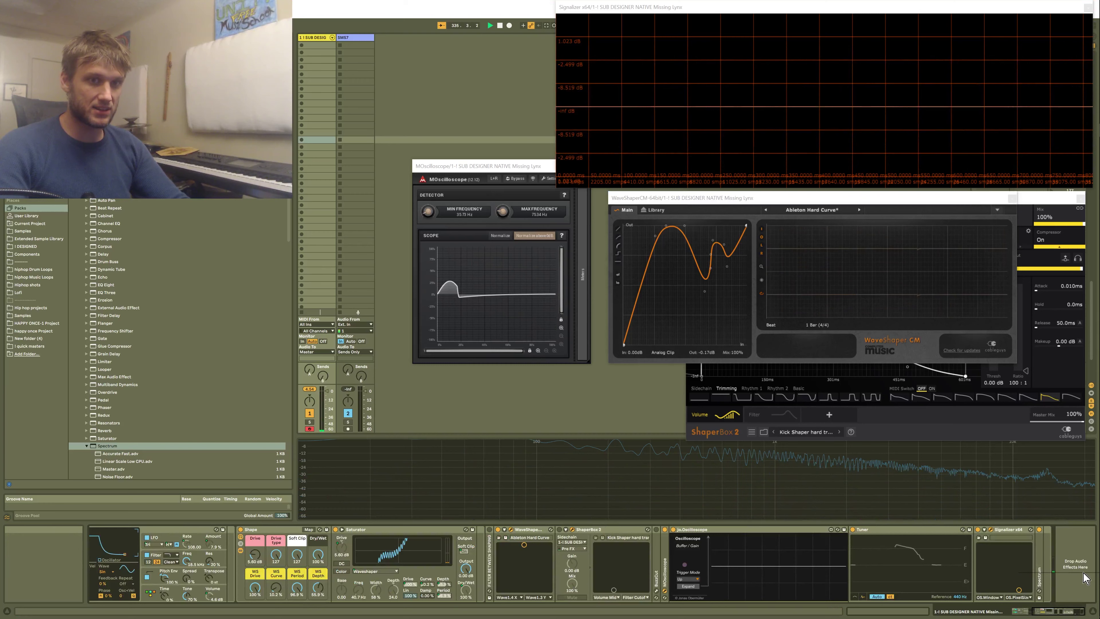
right_click(1084, 577)
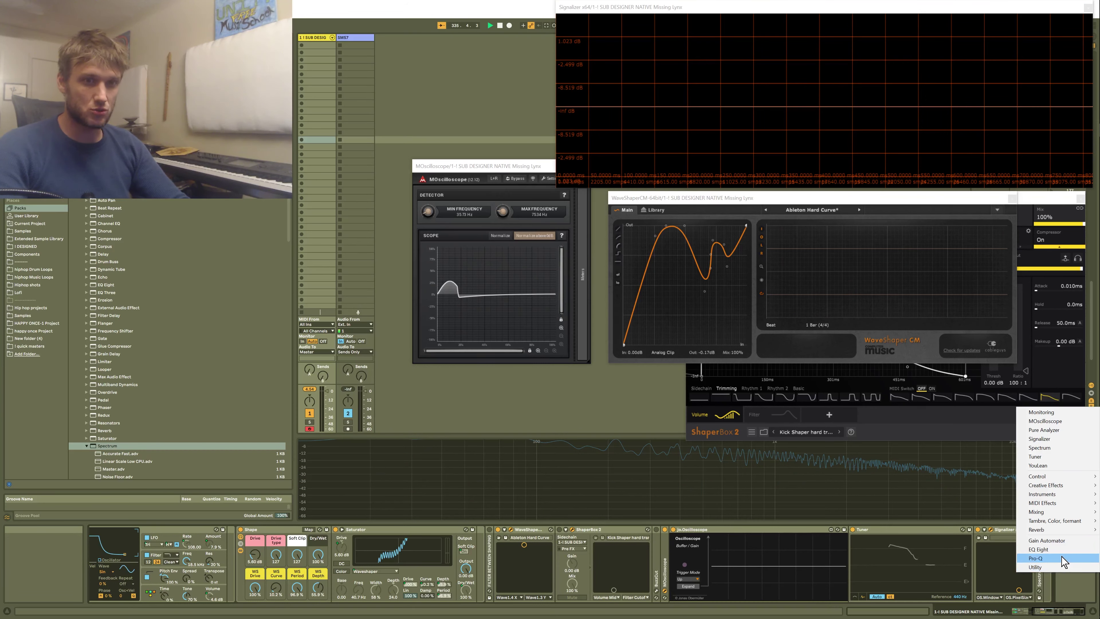
click(1059, 549)
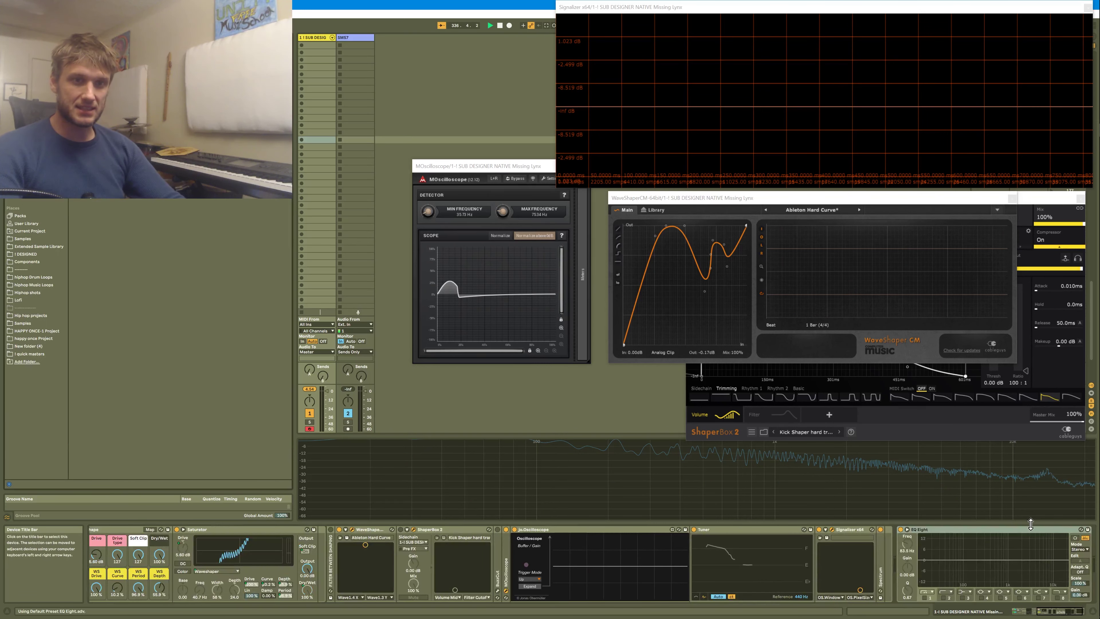
click(1023, 531)
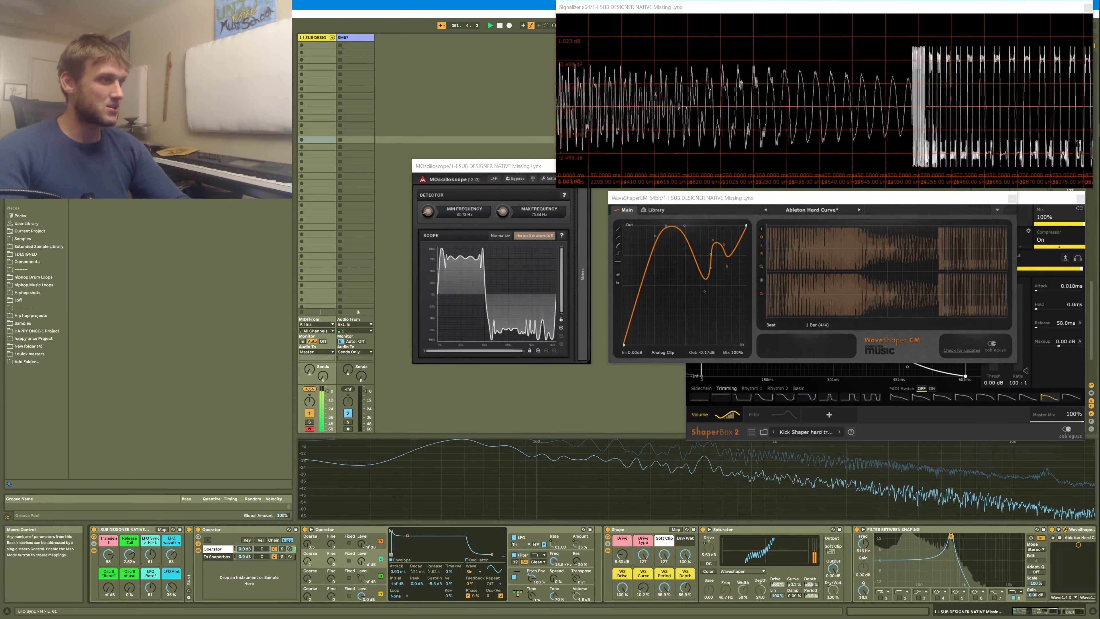
Raise the LFO waveform macro in the Sub Designer rack.
drag(171, 555, 171, 533)
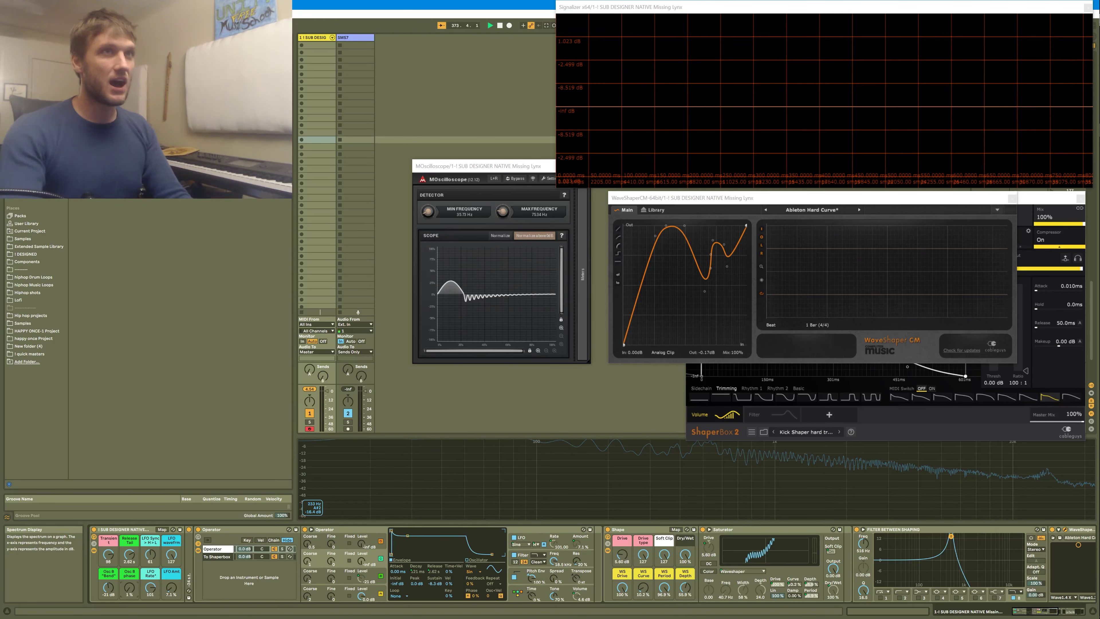
Freeze the Signalizer oscilloscope and zoom in to examine the shape of the distorted waveform.
click(1090, 25)
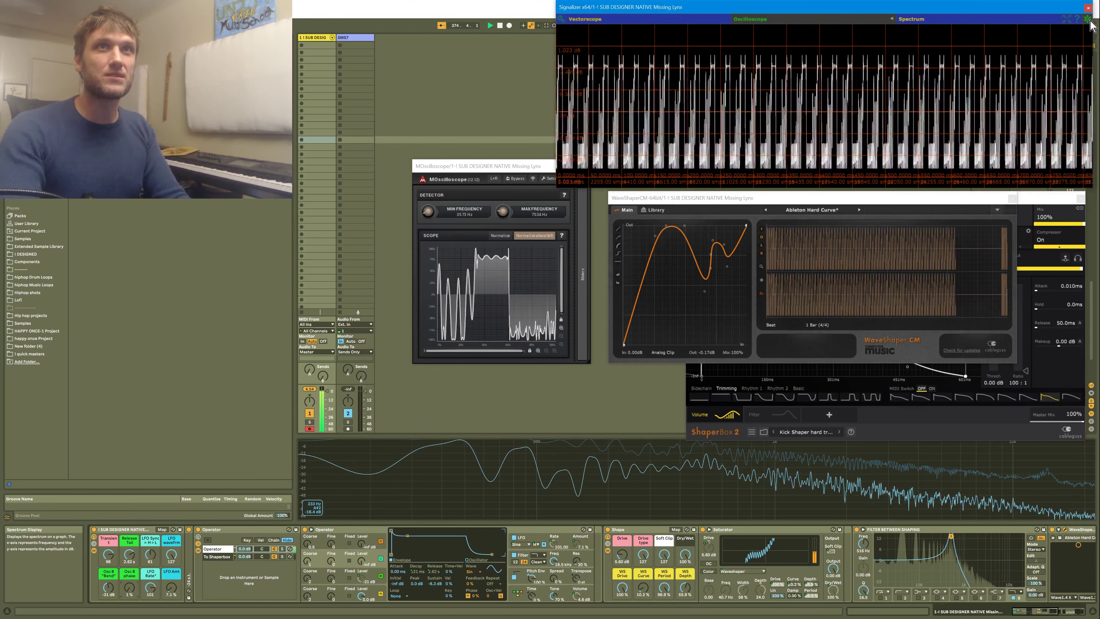
scroll(768, 89, up, 3)
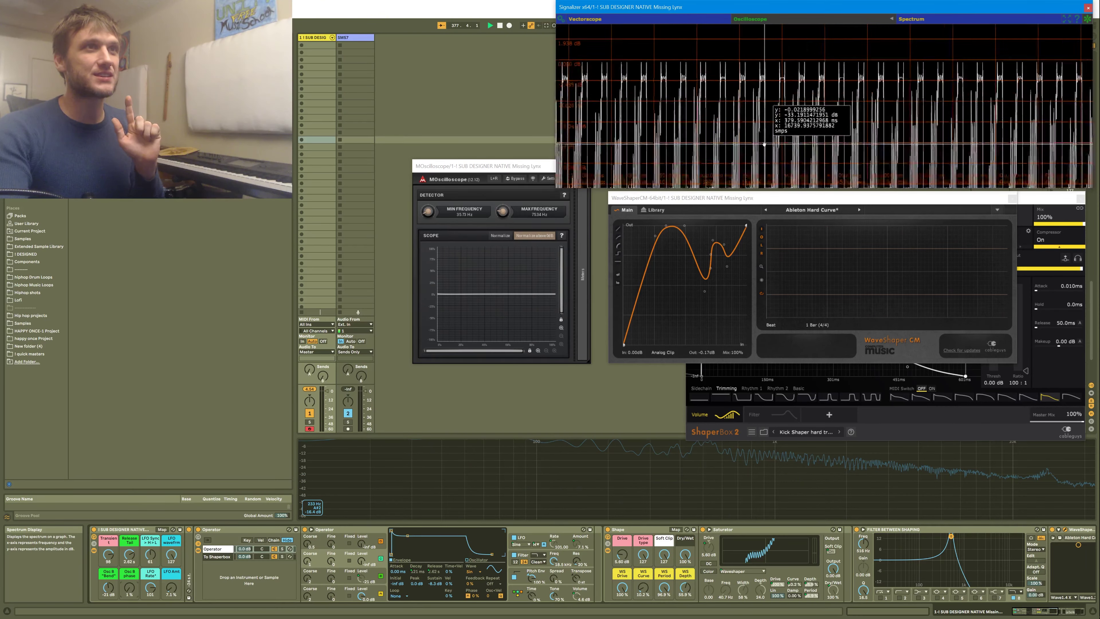
scroll(775, 89, up, 2)
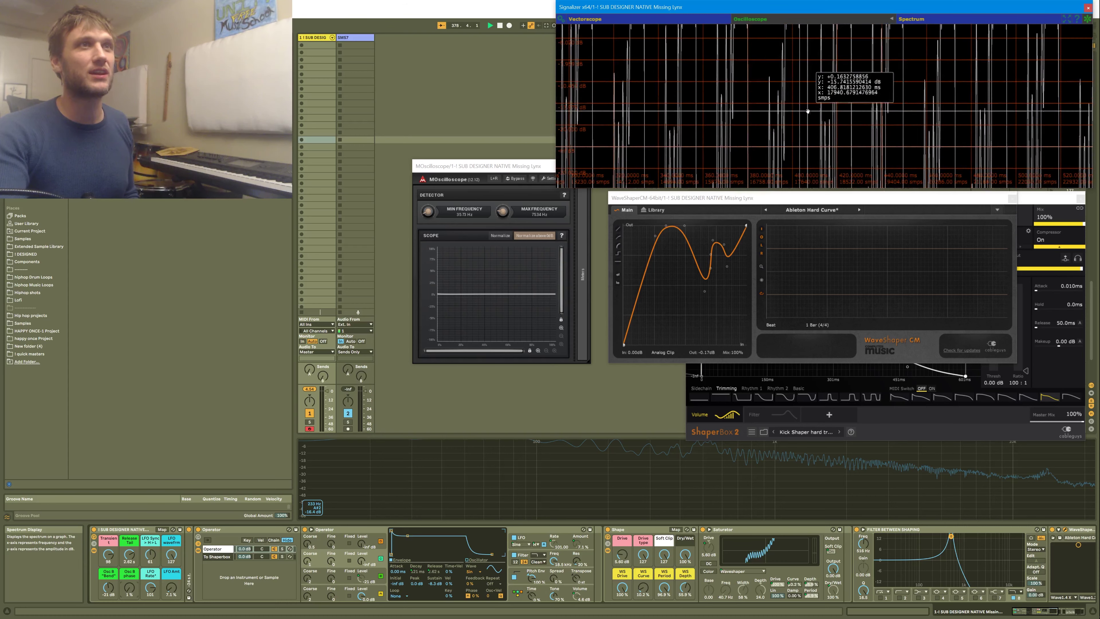
scroll(800, 88, down, 2)
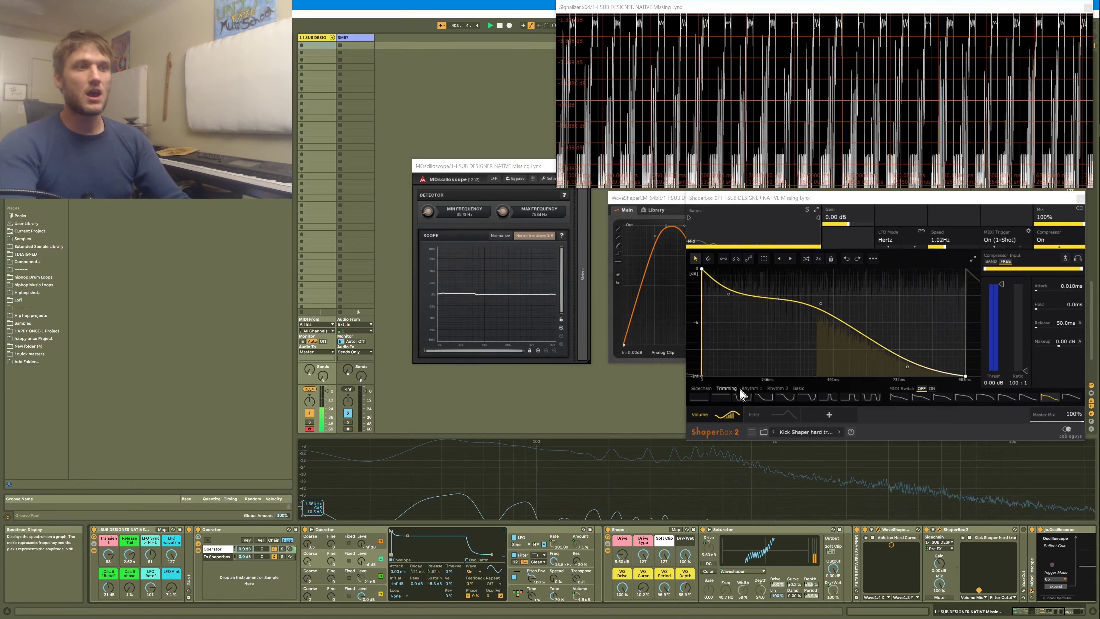
Enable the Filter shaper in ShaperBox and set its mix to 100% and cutoff LFO speed to 1.38 Hz.
click(763, 418)
click(785, 416)
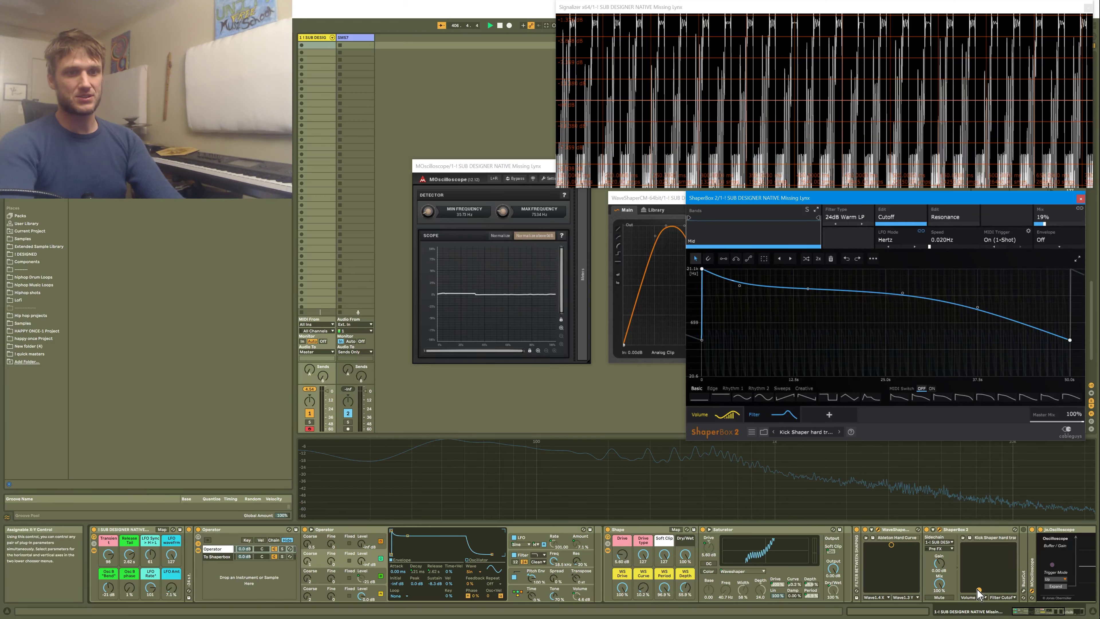
drag(978, 590, 979, 588)
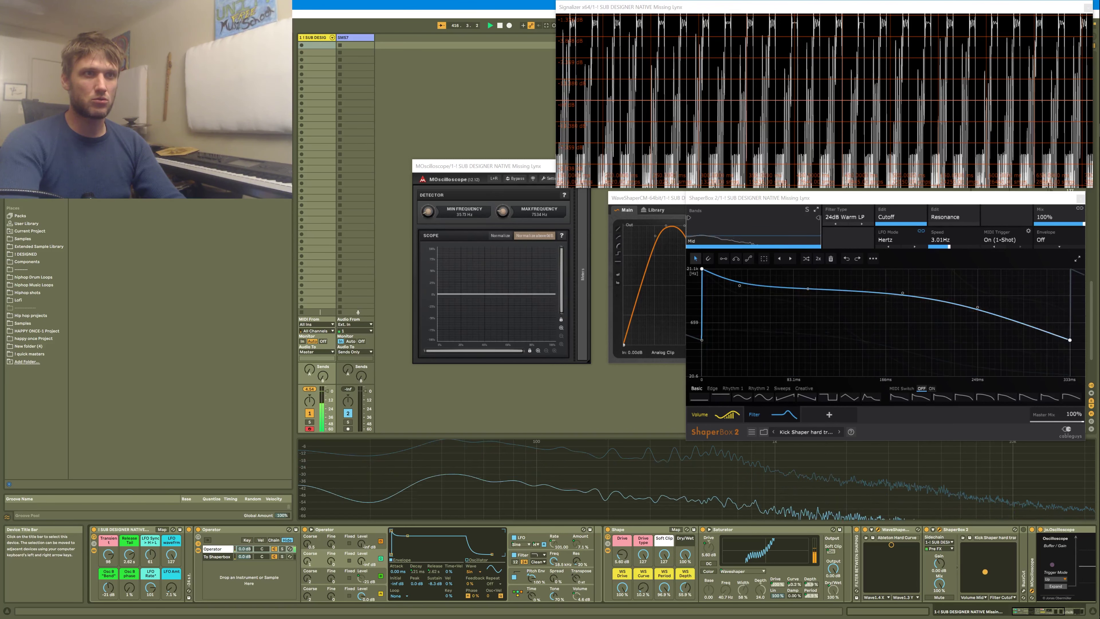
drag(982, 575, 980, 569)
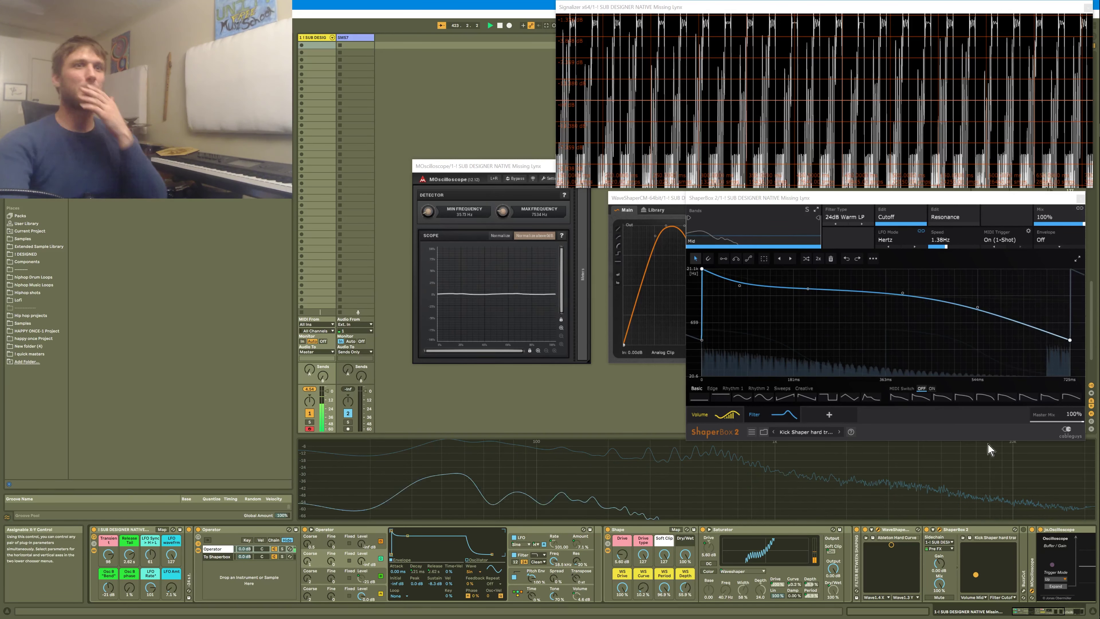
Scale all points of the filter cutoff wave so the curve ends earlier and higher, and set the MIDI trigger to On.
click(952, 219)
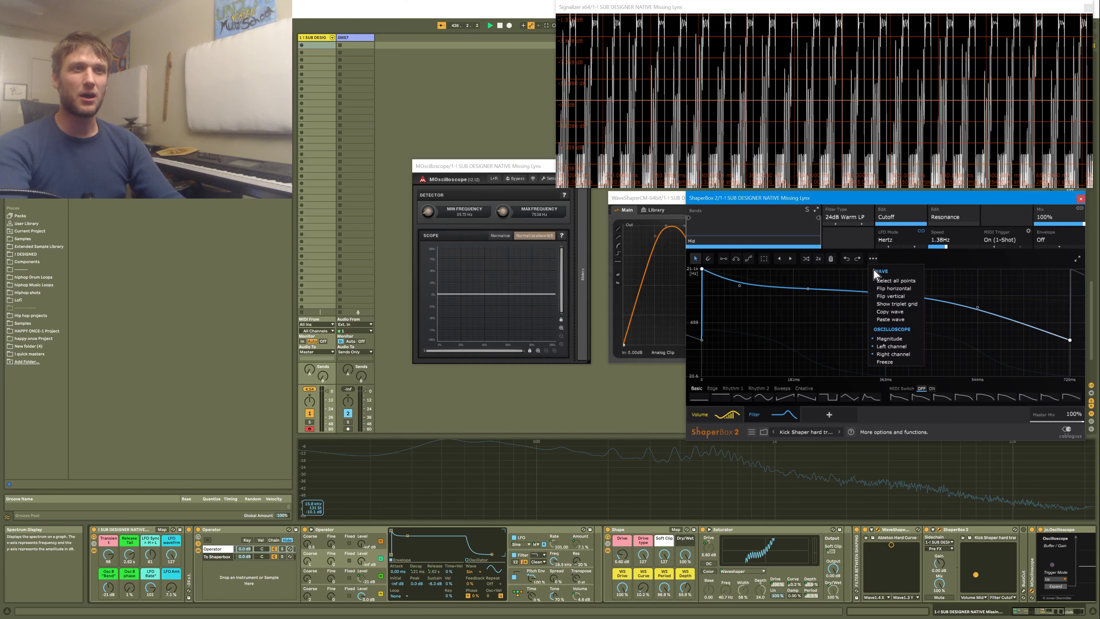
click(880, 281)
drag(1073, 342, 1016, 325)
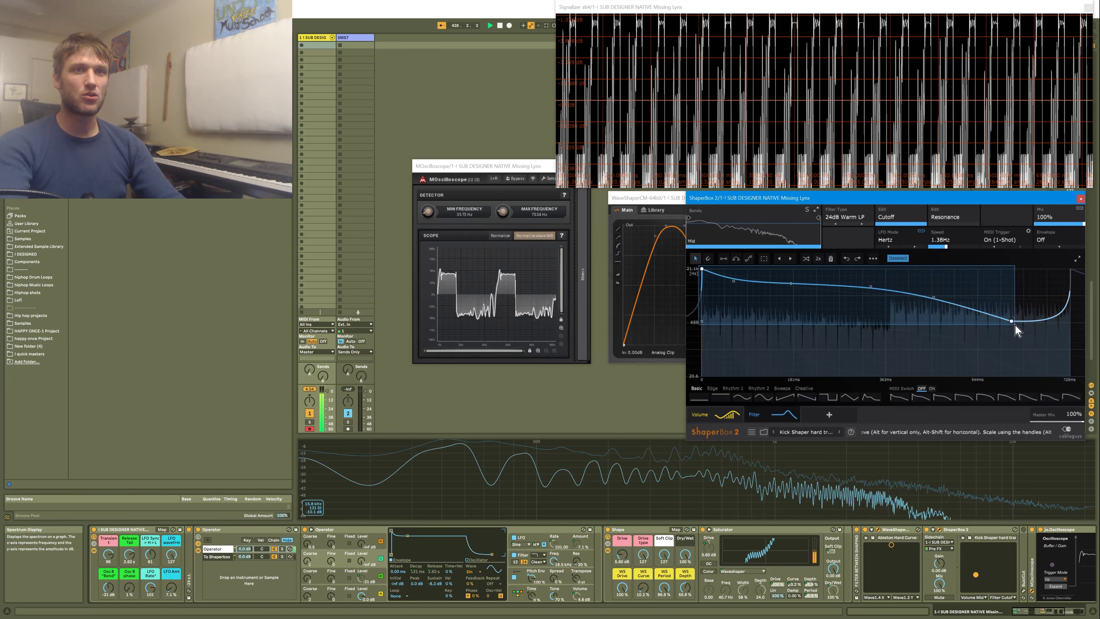
click(1017, 333)
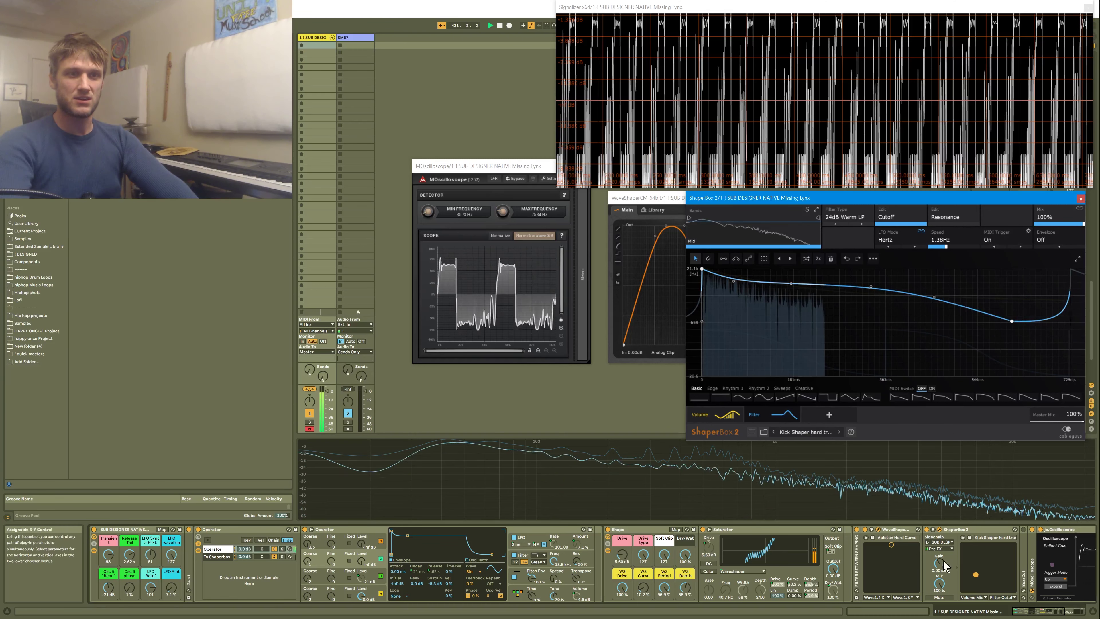
Sweep the filter cutoff LFO speed up through 22.3 Hz and 882 Hz, settling on 789 Hz.
click(895, 543)
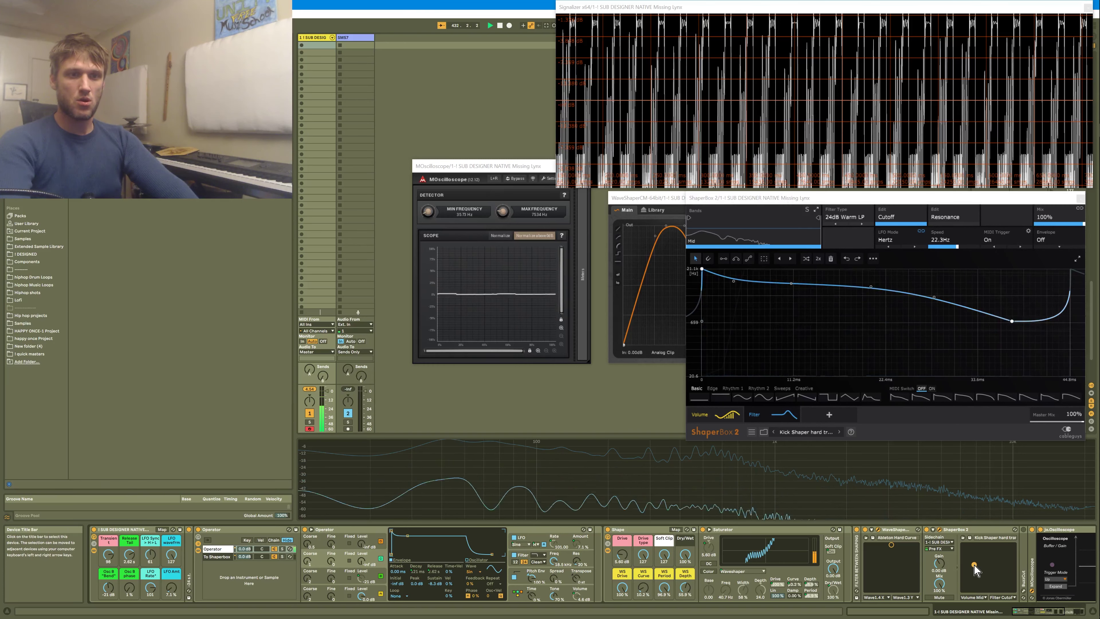
drag(975, 569, 975, 546)
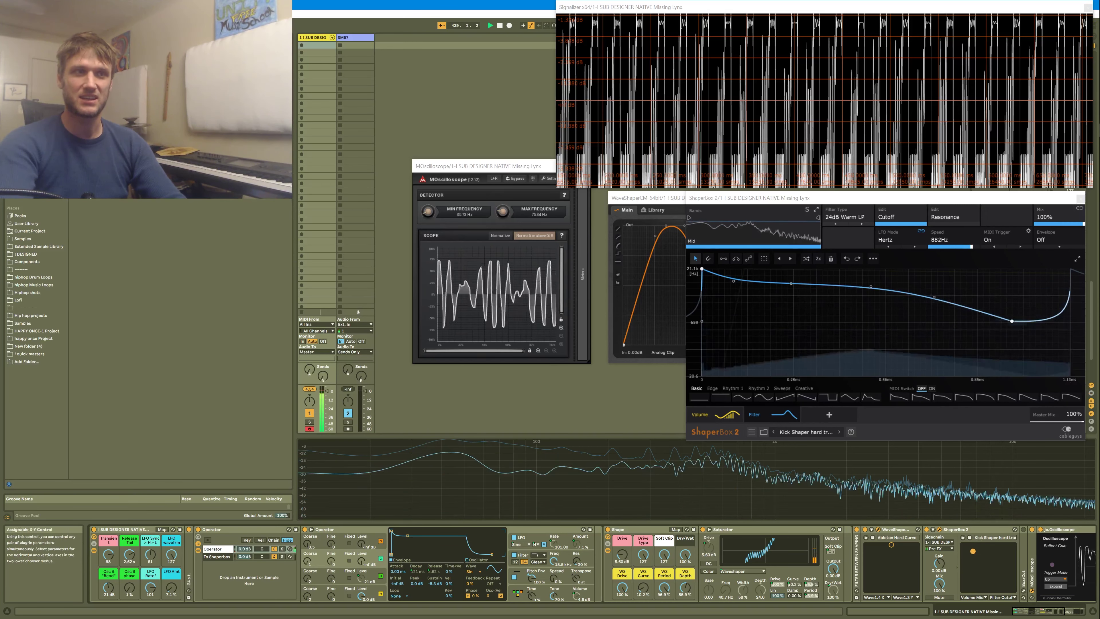
drag(973, 552, 973, 553)
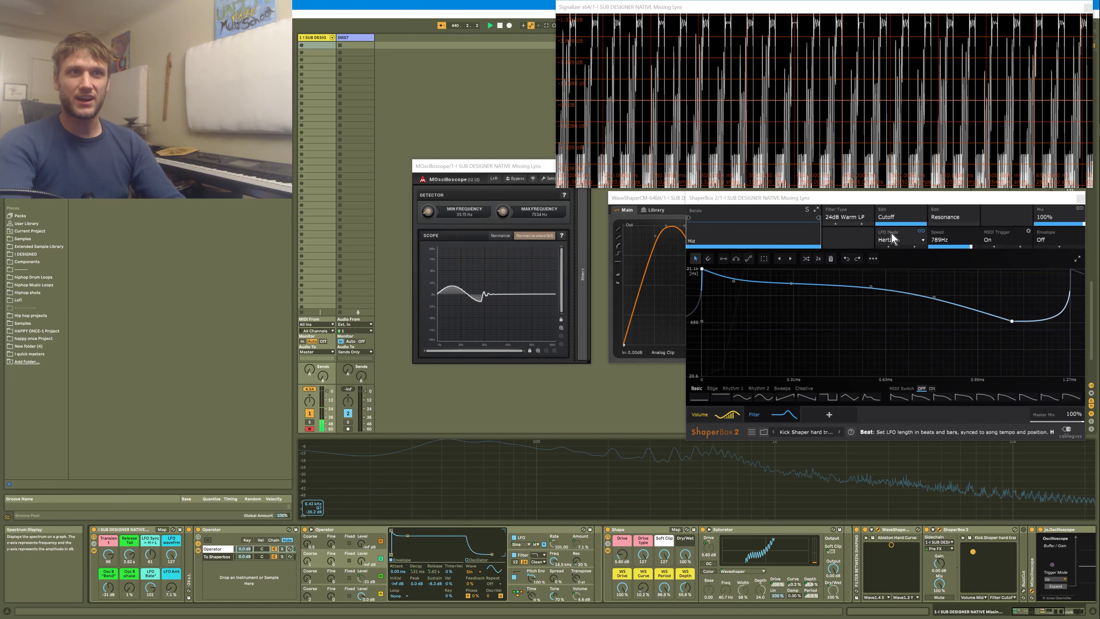
Scale the filter's resonance wave so it sits higher and ends earlier, and set its LFO speed to 460 Hz.
click(944, 217)
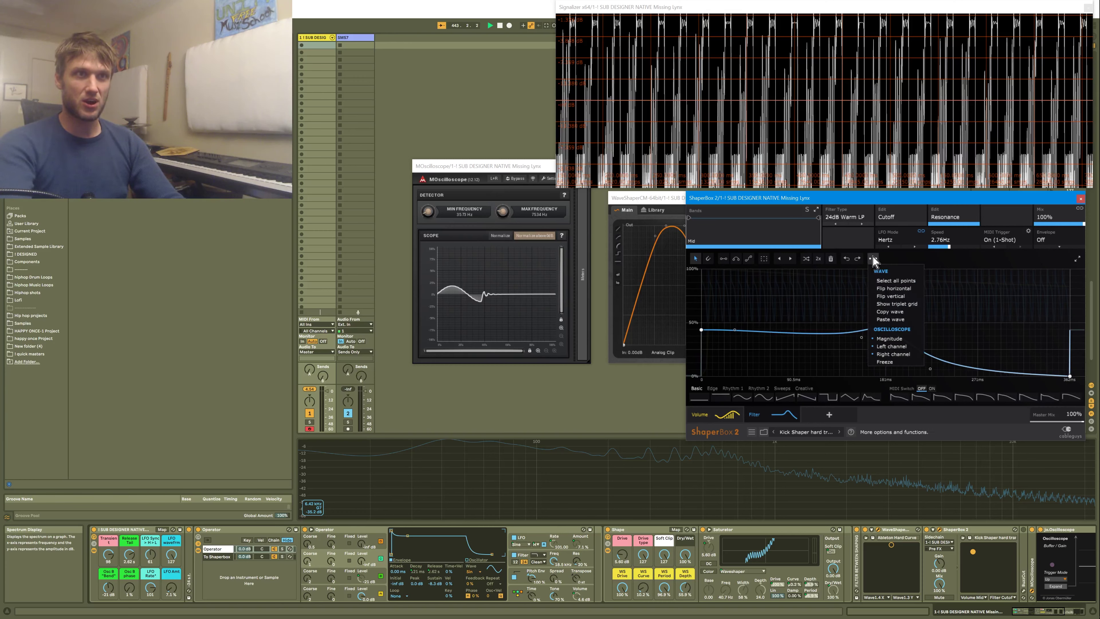
click(884, 281)
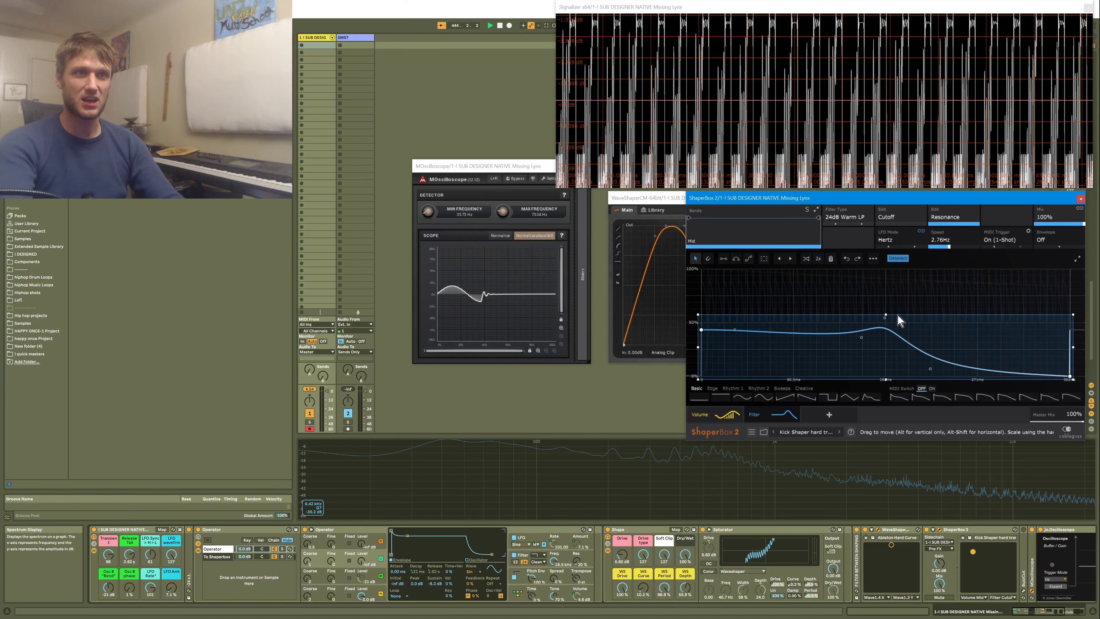
drag(885, 318, 885, 269)
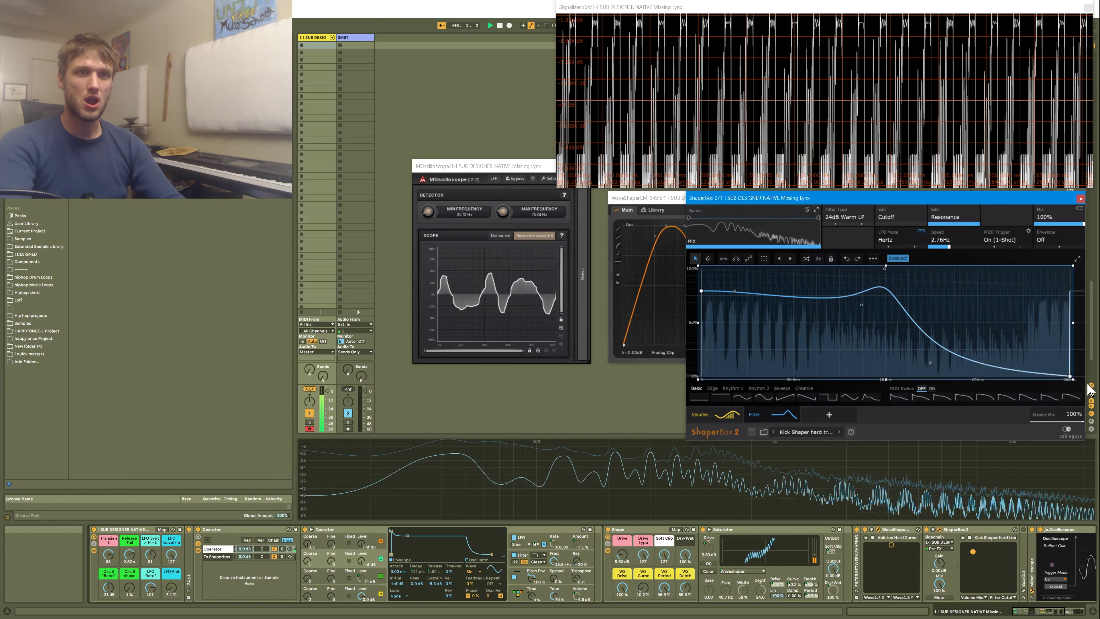
drag(1070, 376, 1004, 321)
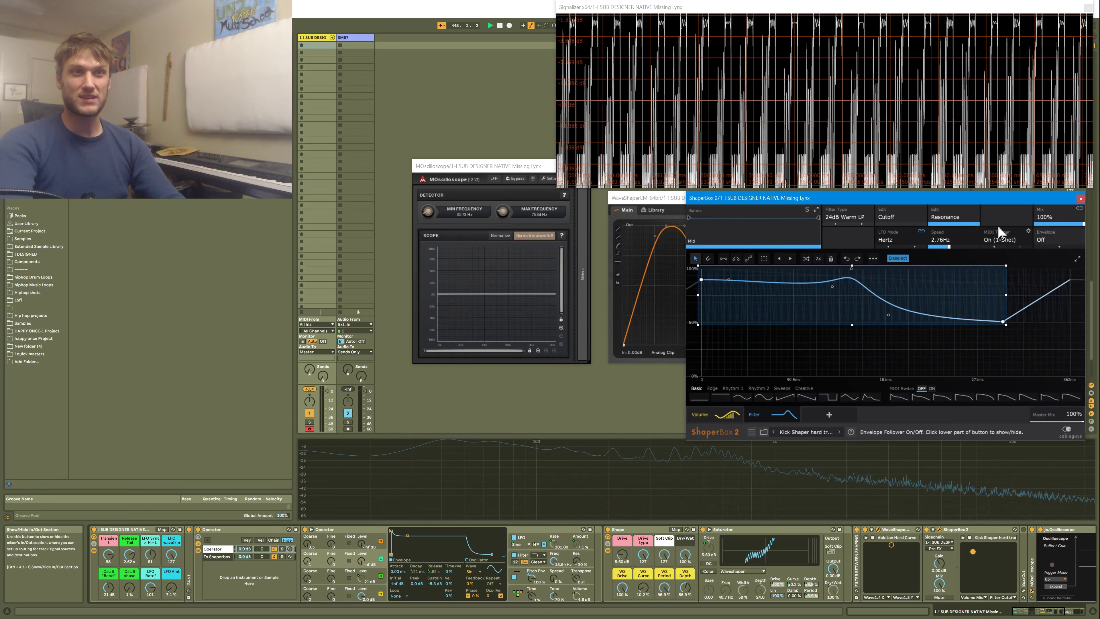
drag(944, 239, 875, 328)
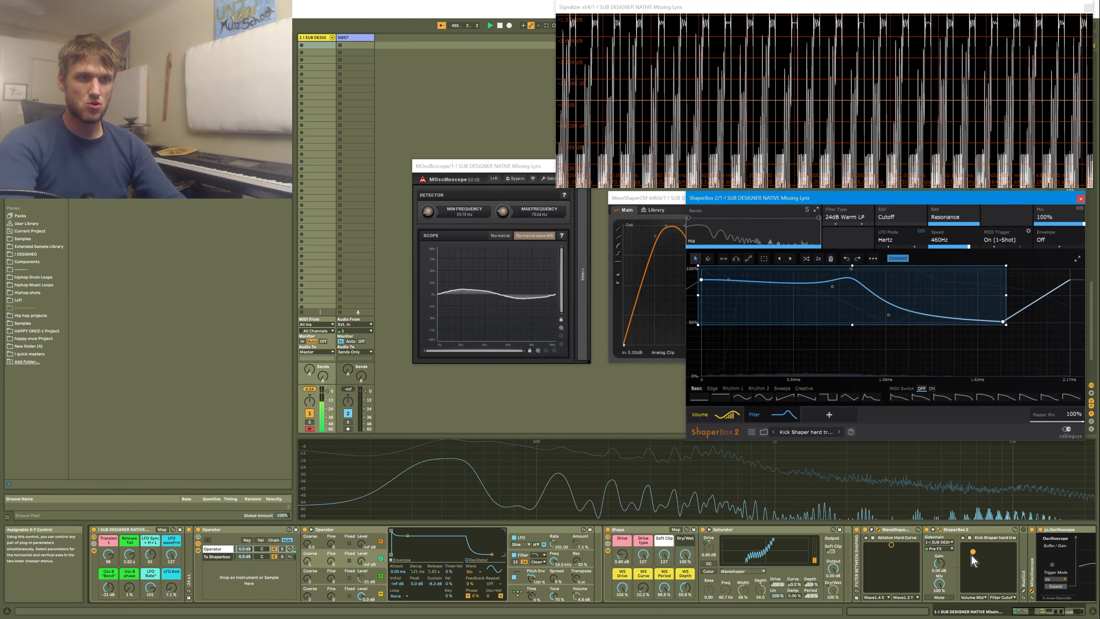
click(964, 563)
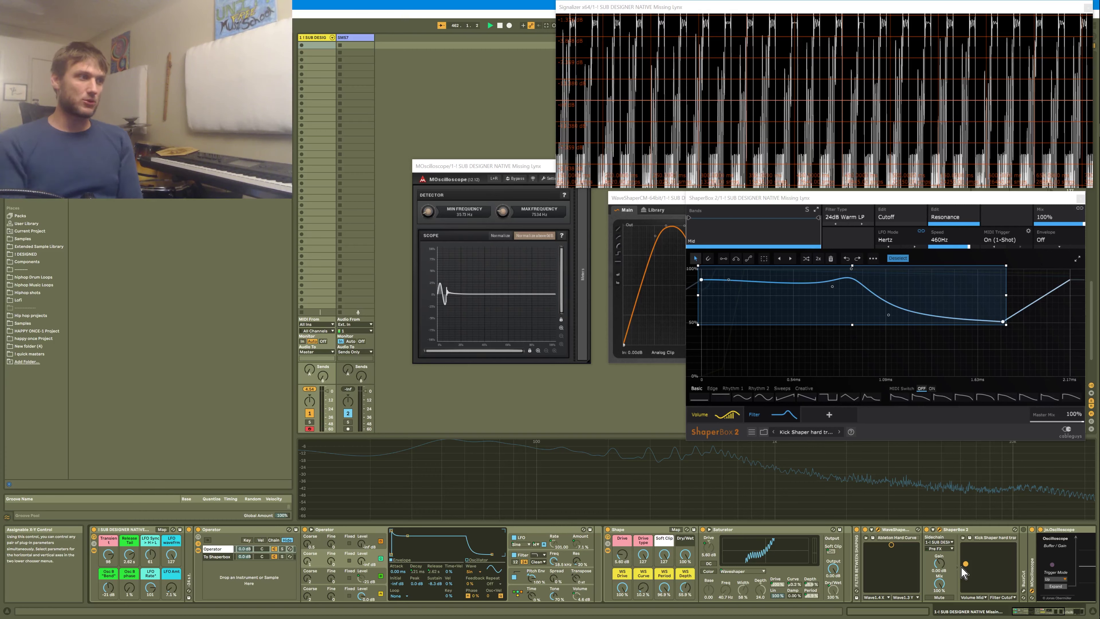
Reset the sub track's peak level indicator and resume the frozen Signalizer oscilloscope.
click(312, 389)
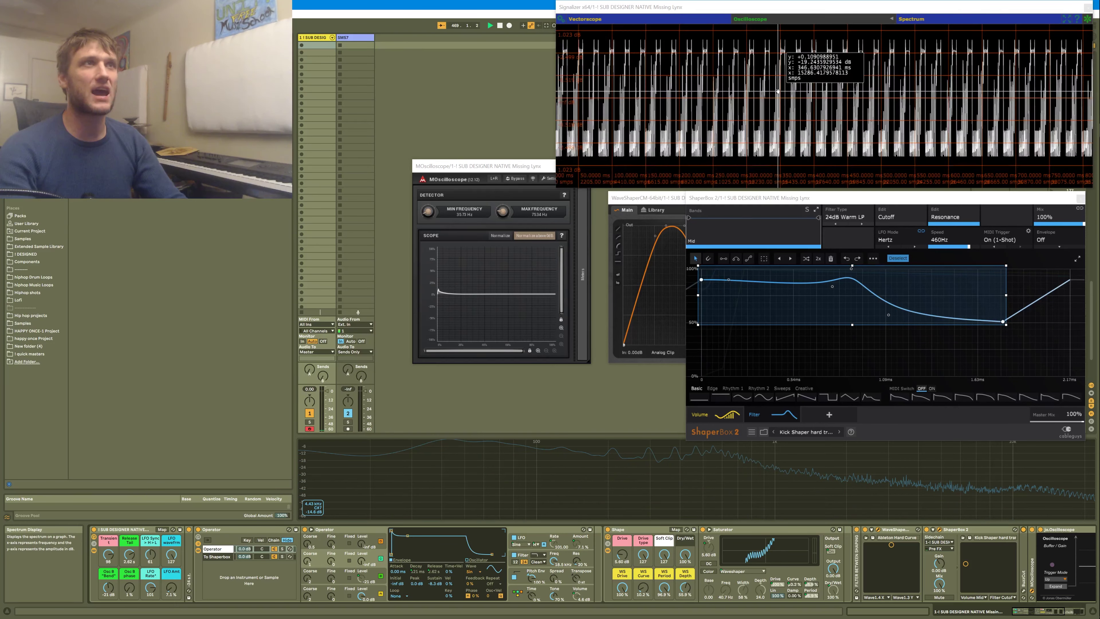
click(1088, 20)
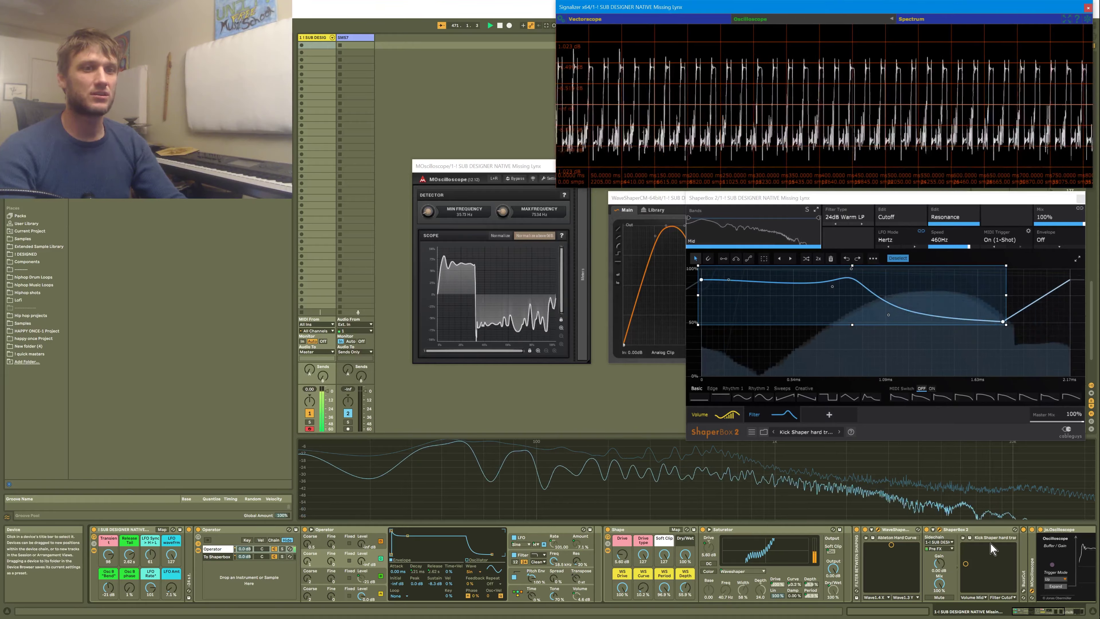
click(1023, 529)
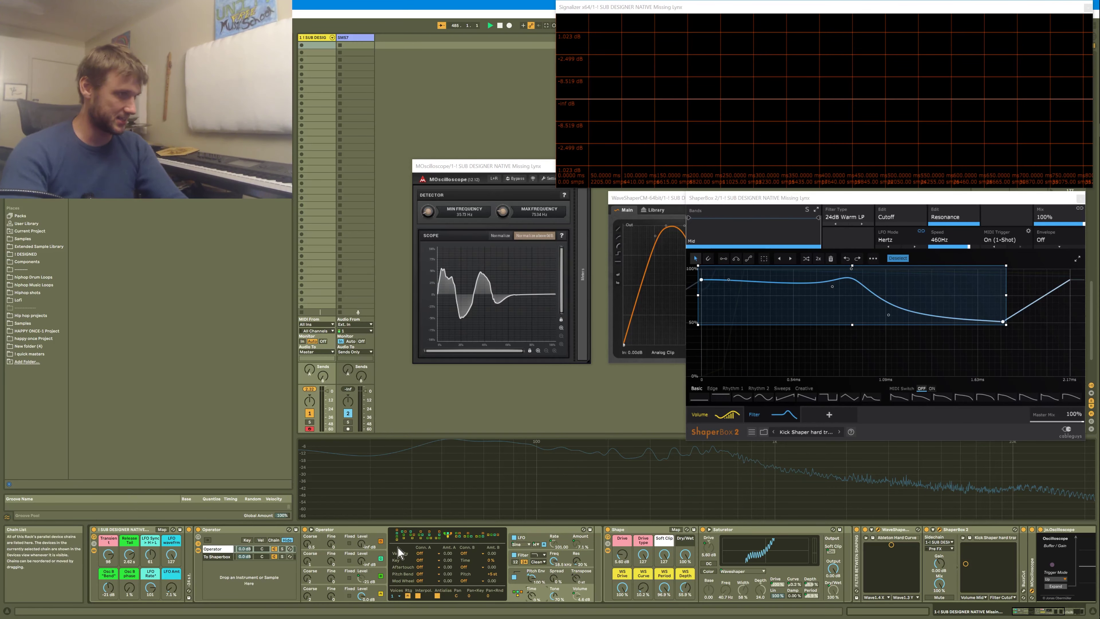
Reshape Operator's pitch envelope into a fast initial drop while trying Transient macro values of 127 and 102.
click(521, 579)
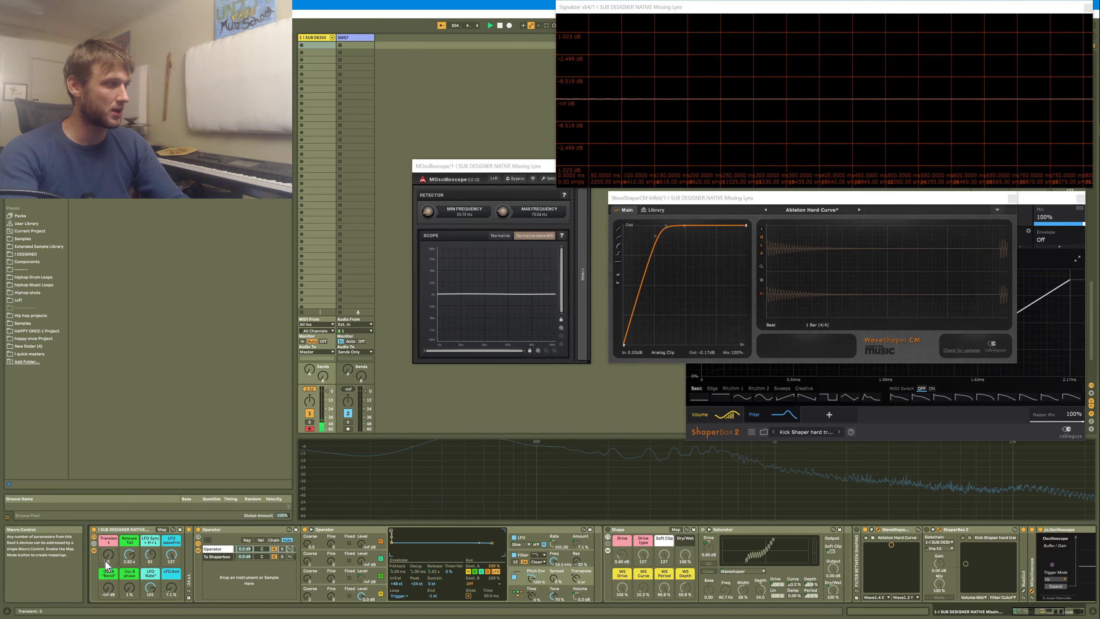
drag(109, 558, 111, 559)
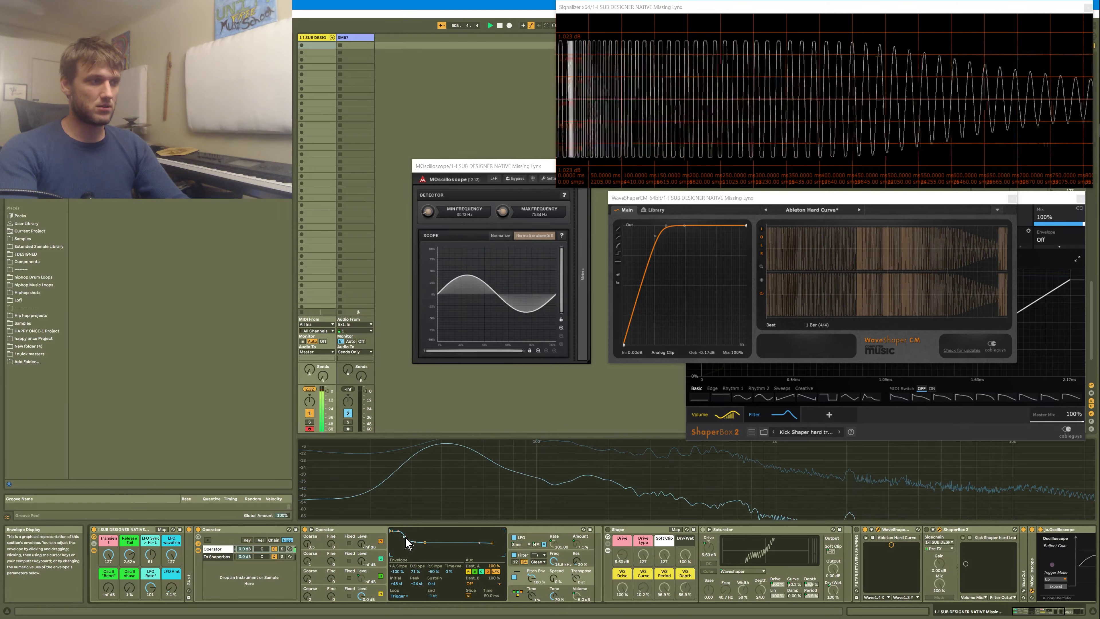
drag(406, 537, 400, 537)
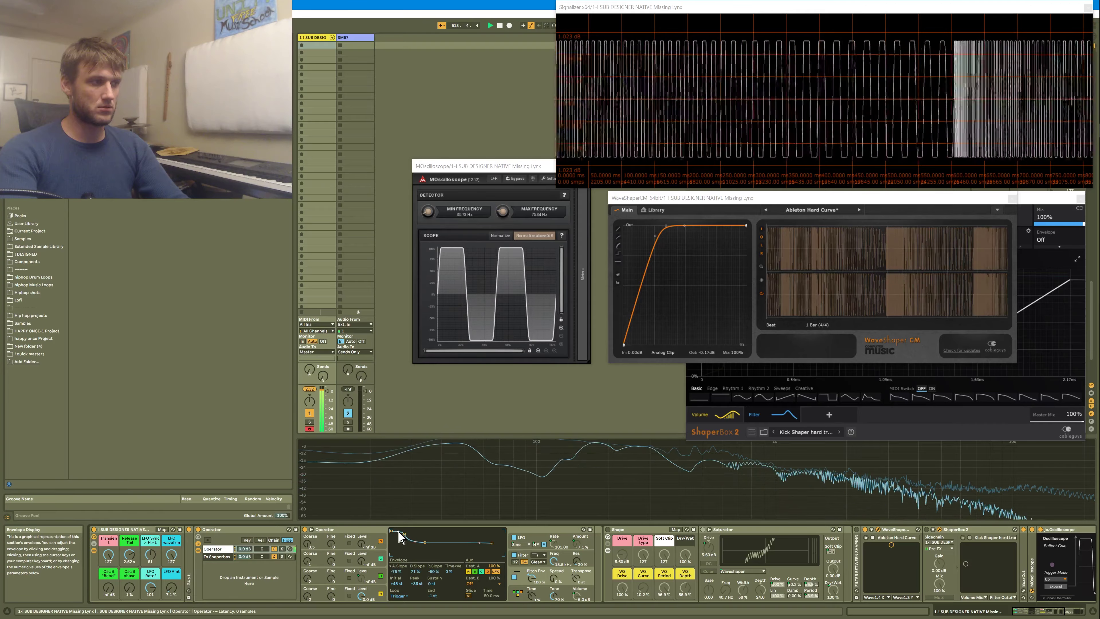
drag(109, 555, 108, 565)
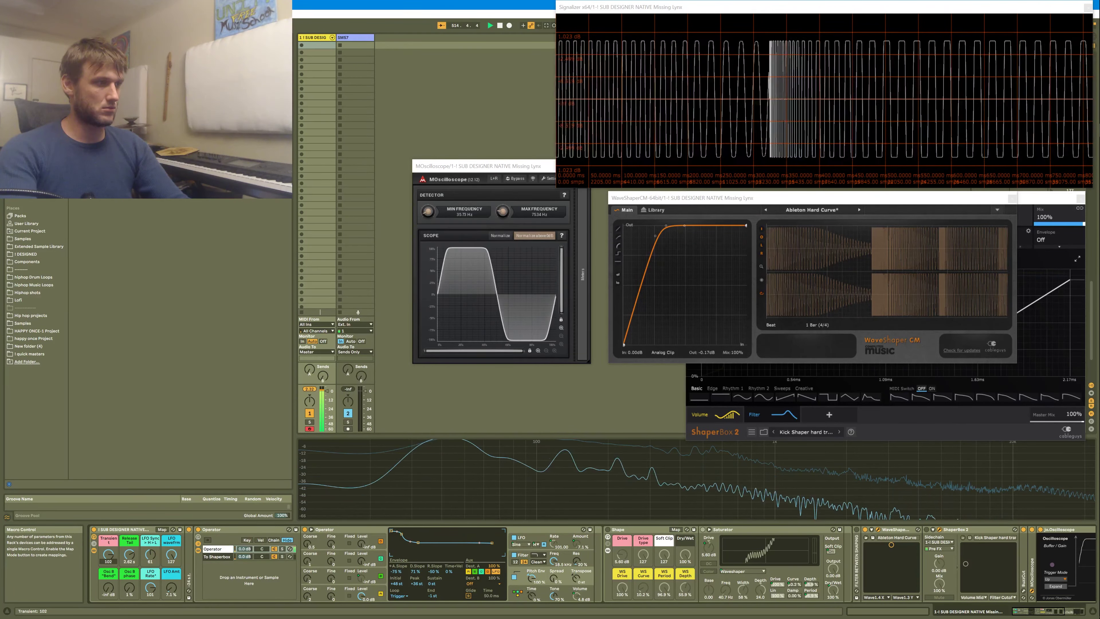
drag(397, 542, 402, 544)
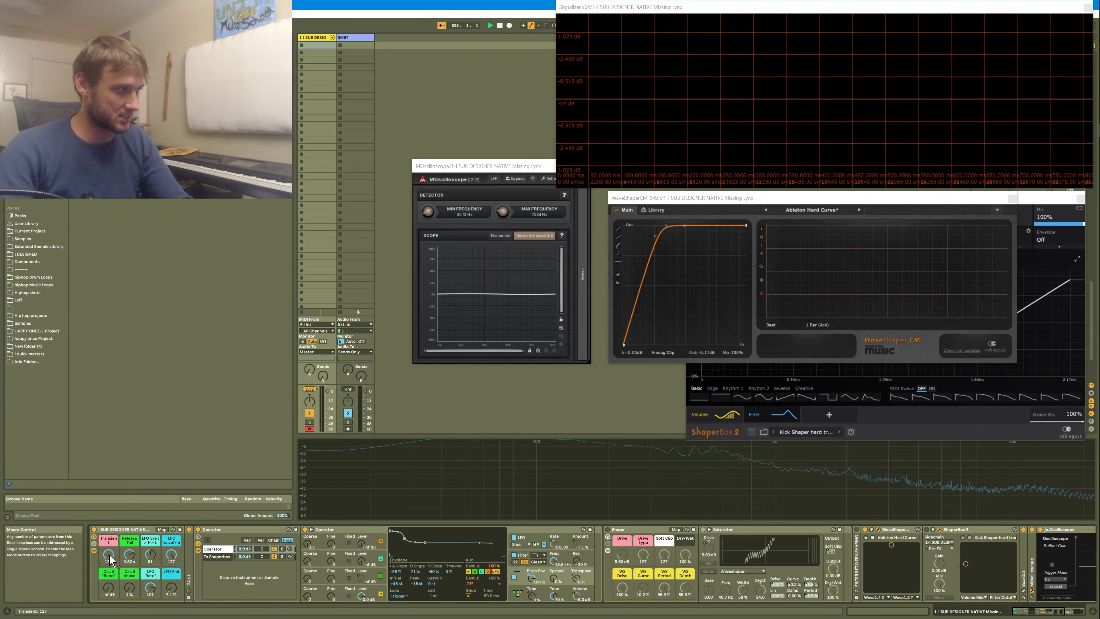
Show the inner Operator rack's macros and examine which Operator parameters its Transient macro is mapped to.
right_click(111, 559)
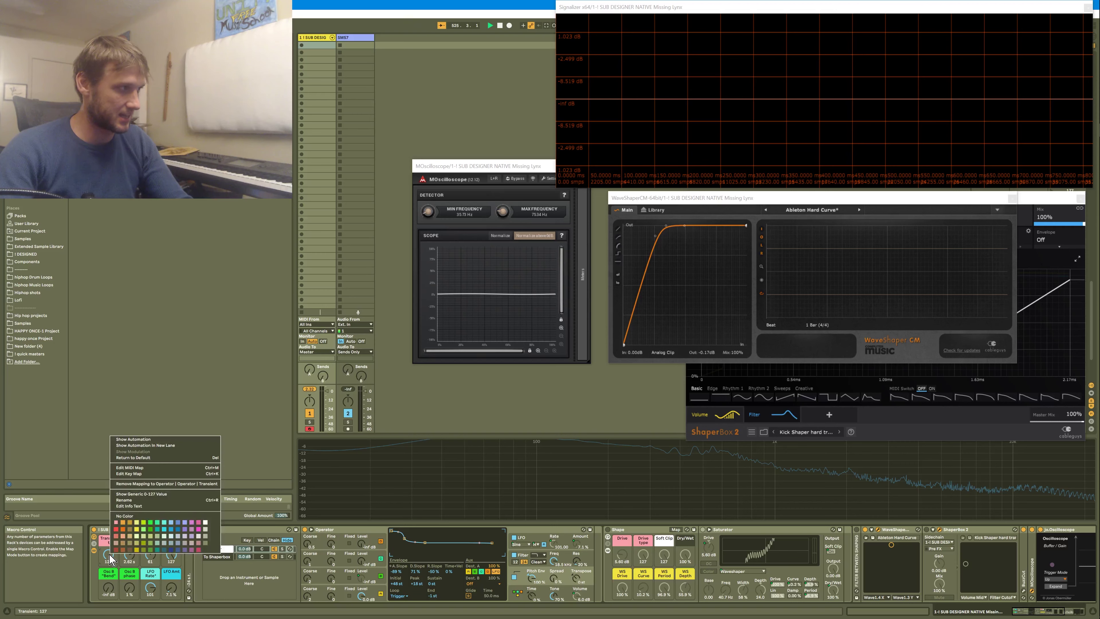
click(251, 592)
click(198, 538)
right_click(213, 558)
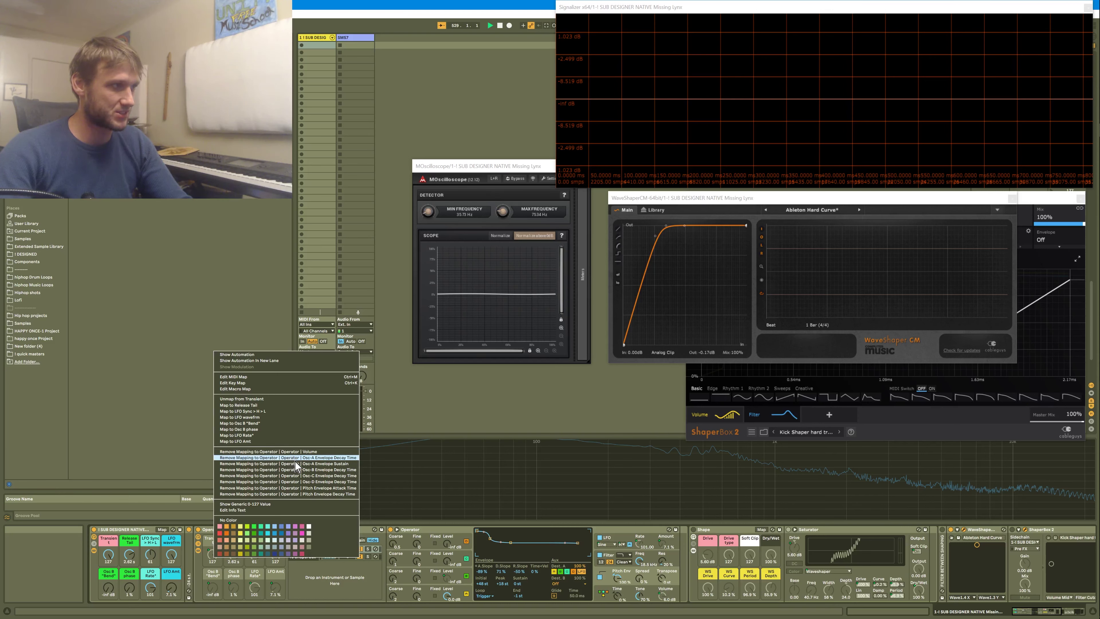
click(507, 544)
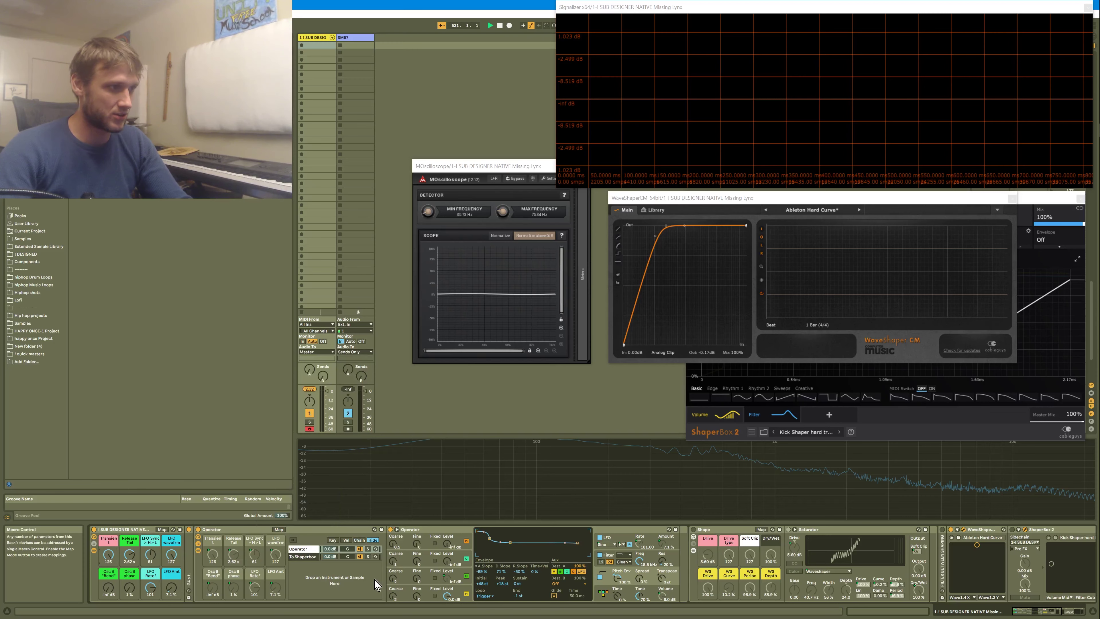
Display the amplitude envelope of Operator's oscillator A.
click(454, 593)
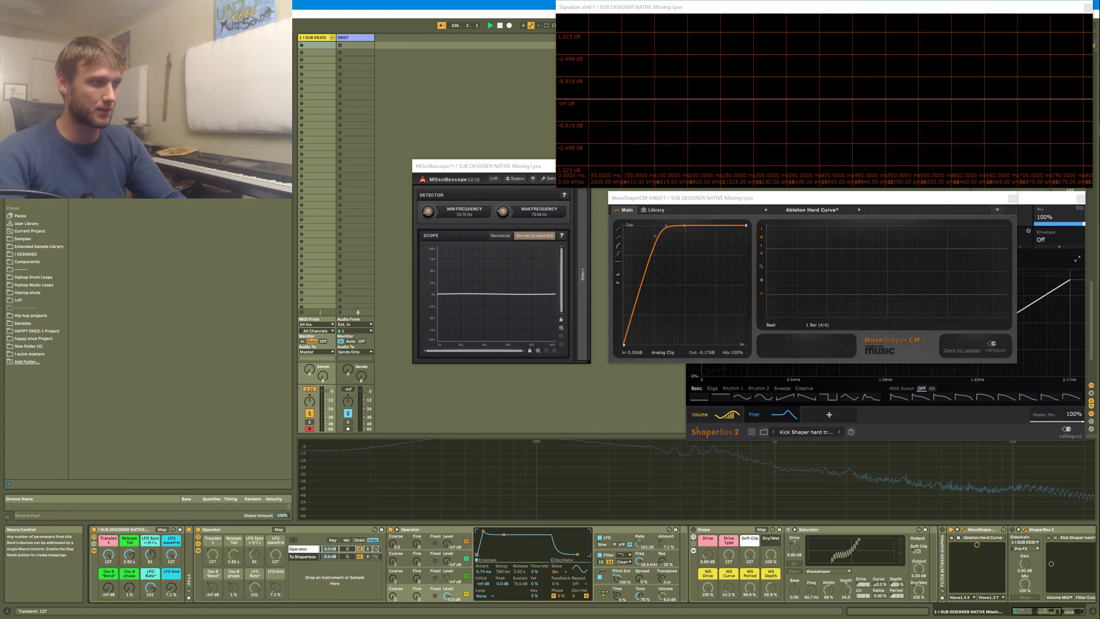
click(663, 598)
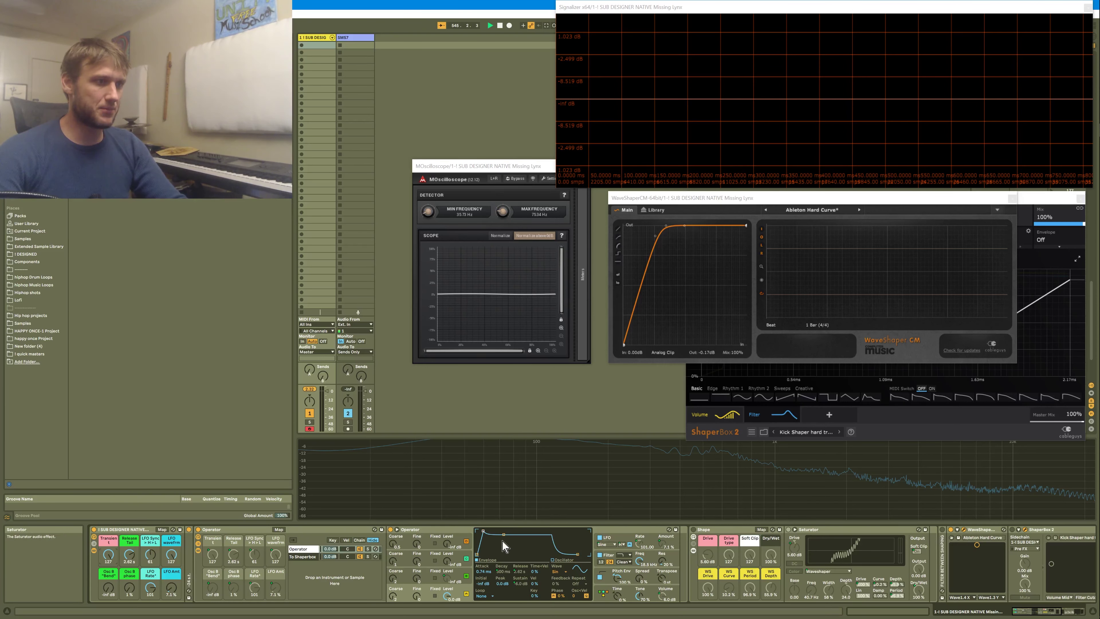
click(663, 546)
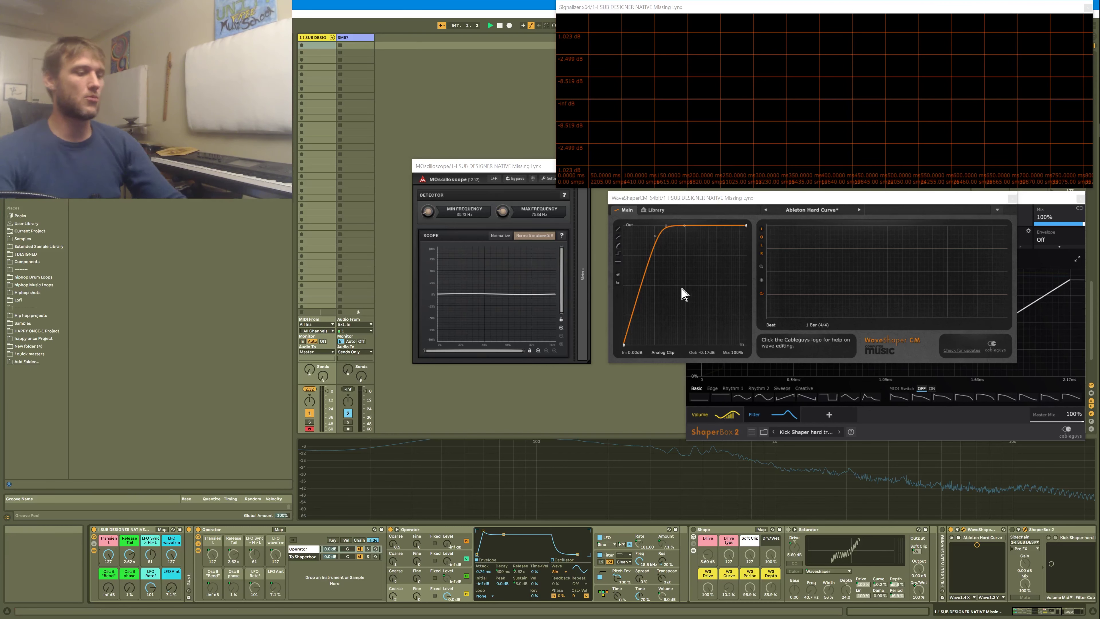
Reshape the WaveShaper curve into several peaks and dips, and set the LFO Rate macro to 77.
drag(683, 295, 700, 275)
click(717, 288)
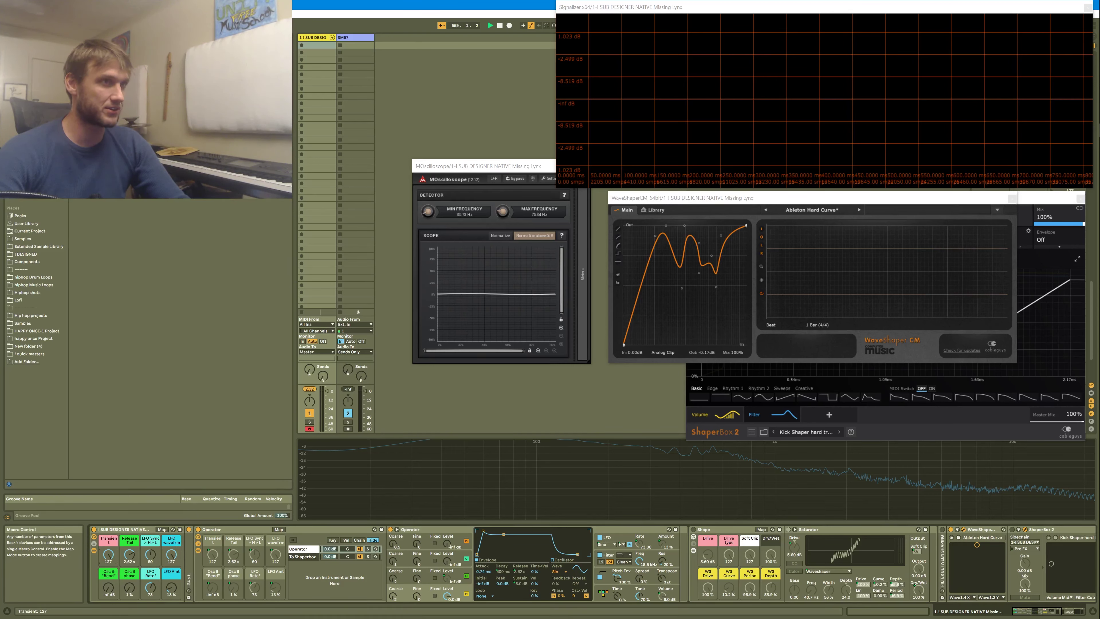
drag(171, 587, 169, 593)
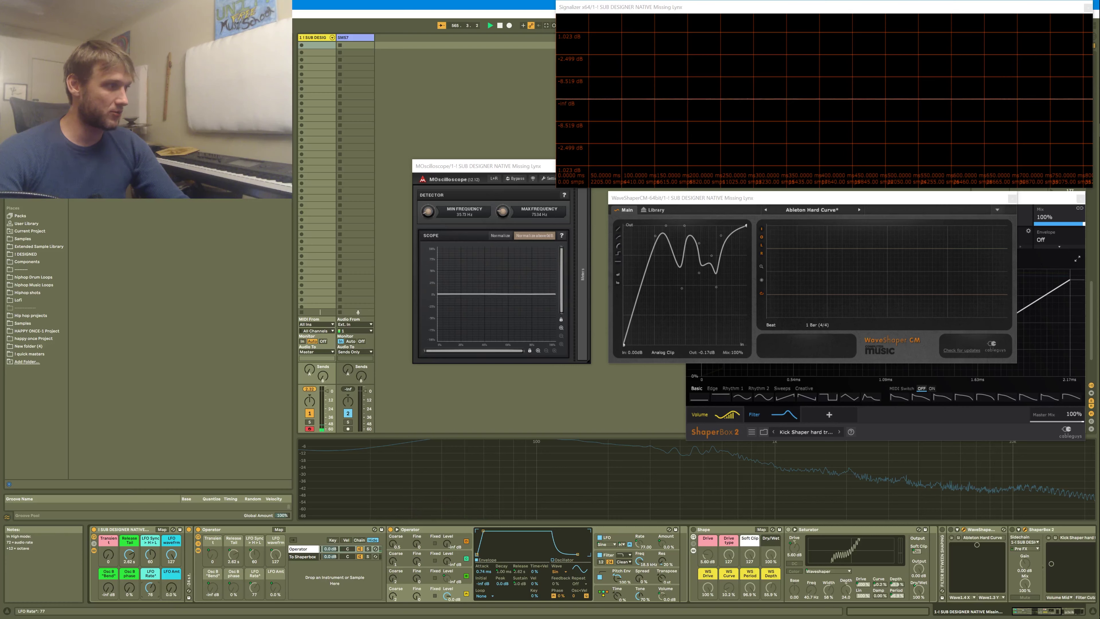
Raise the LFO Amt macro and try several LFO Rate macro values, including 127 and 87.
drag(150, 555, 150, 552)
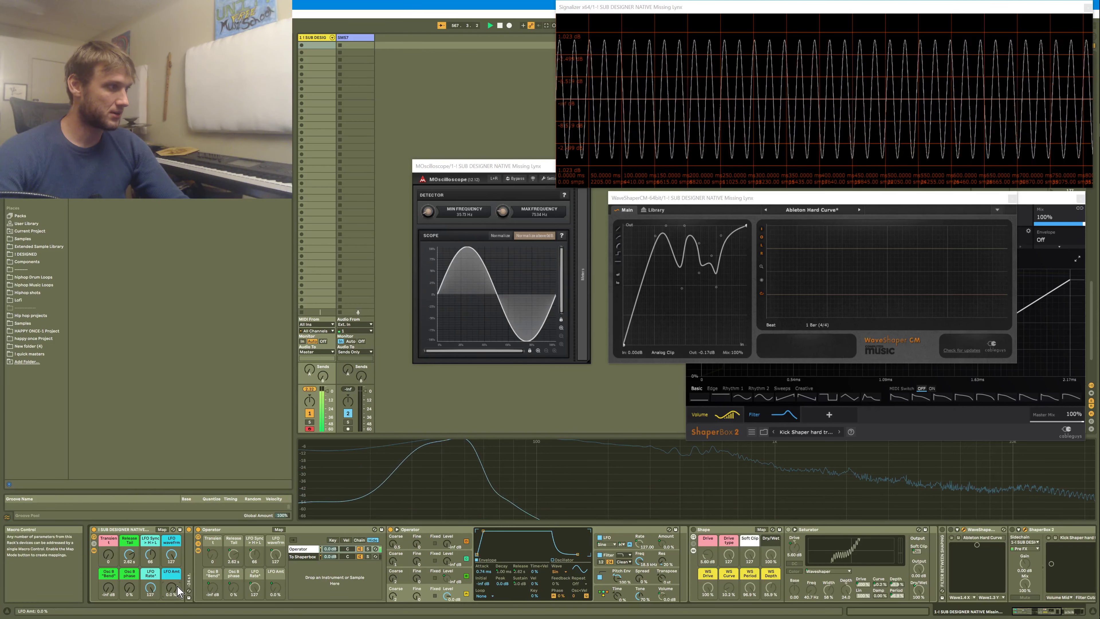
drag(172, 592, 172, 578)
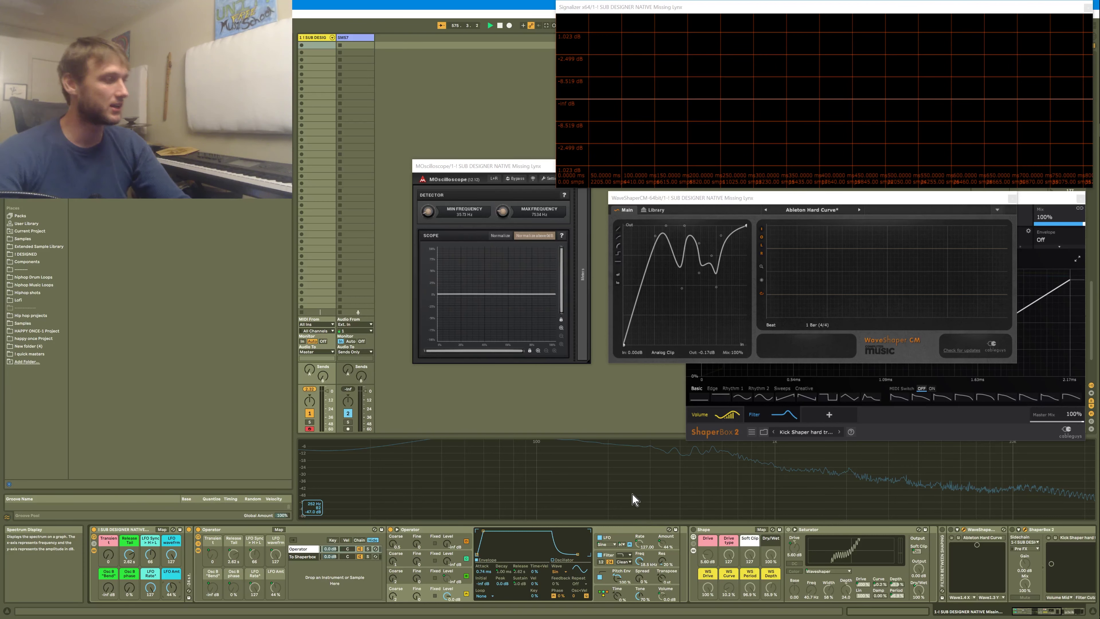
mouse_move(153, 592)
mouse_down()
mouse_move(152, 603)
mouse_move(152, 589)
mouse_up()
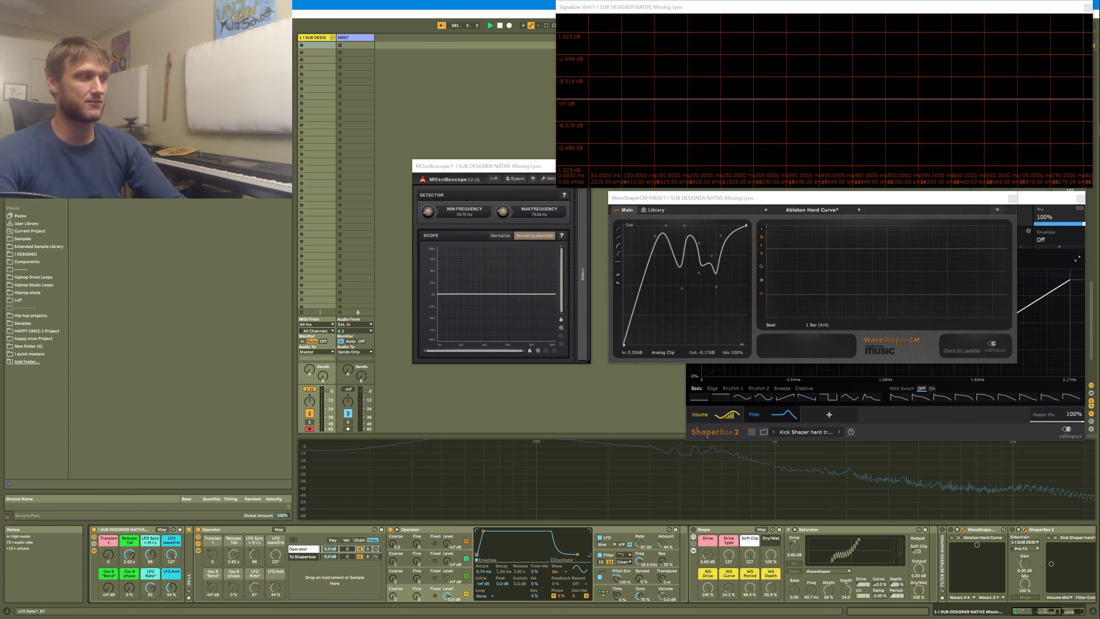
drag(151, 589, 152, 593)
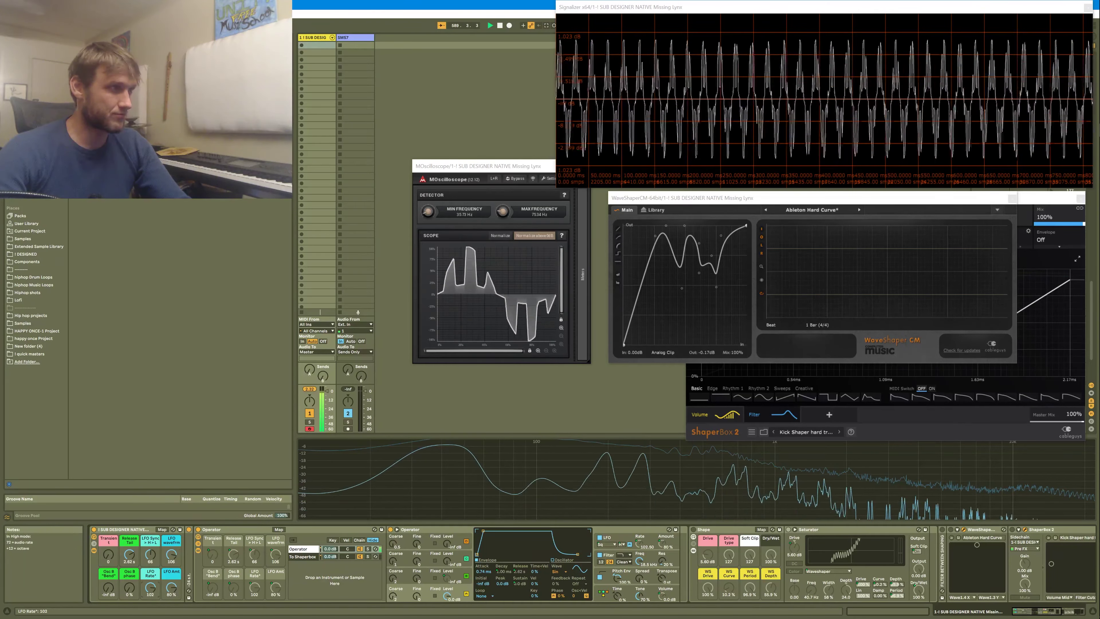
drag(151, 590, 156, 593)
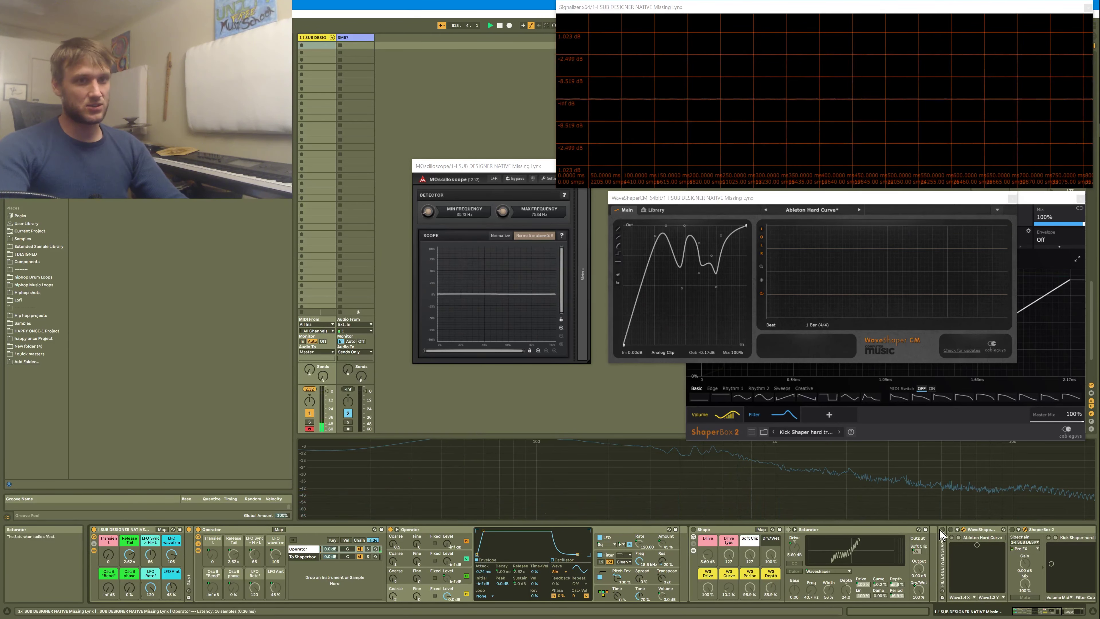
Delete the inner points of the WaveShaper curve and redraw it as a steep rise with a shoulder and a flat end.
drag(742, 319, 641, 180)
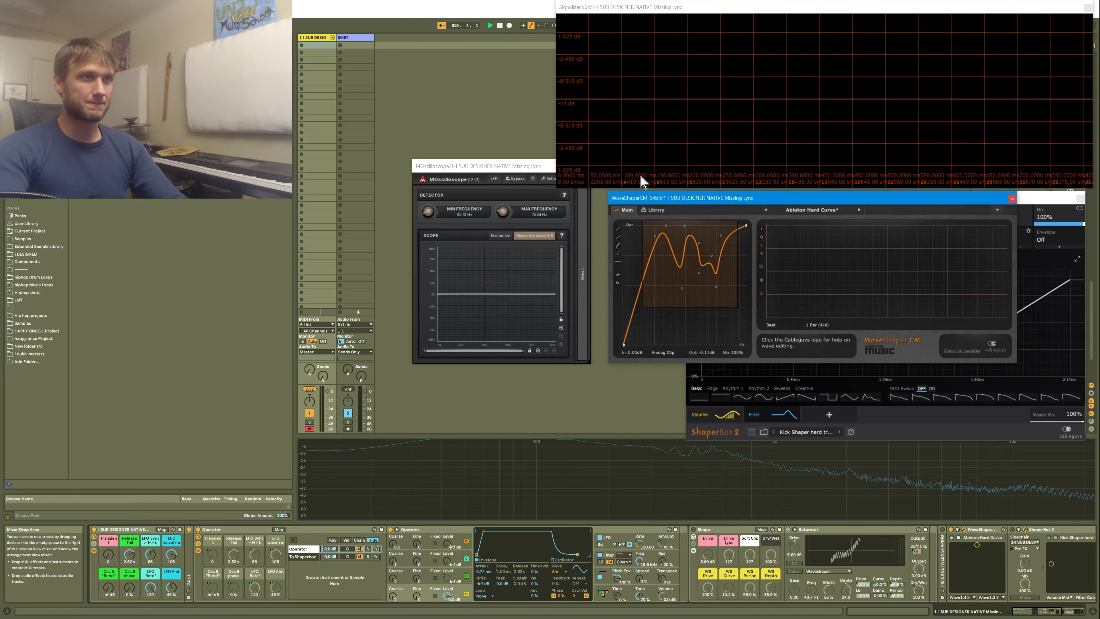
key(Delete)
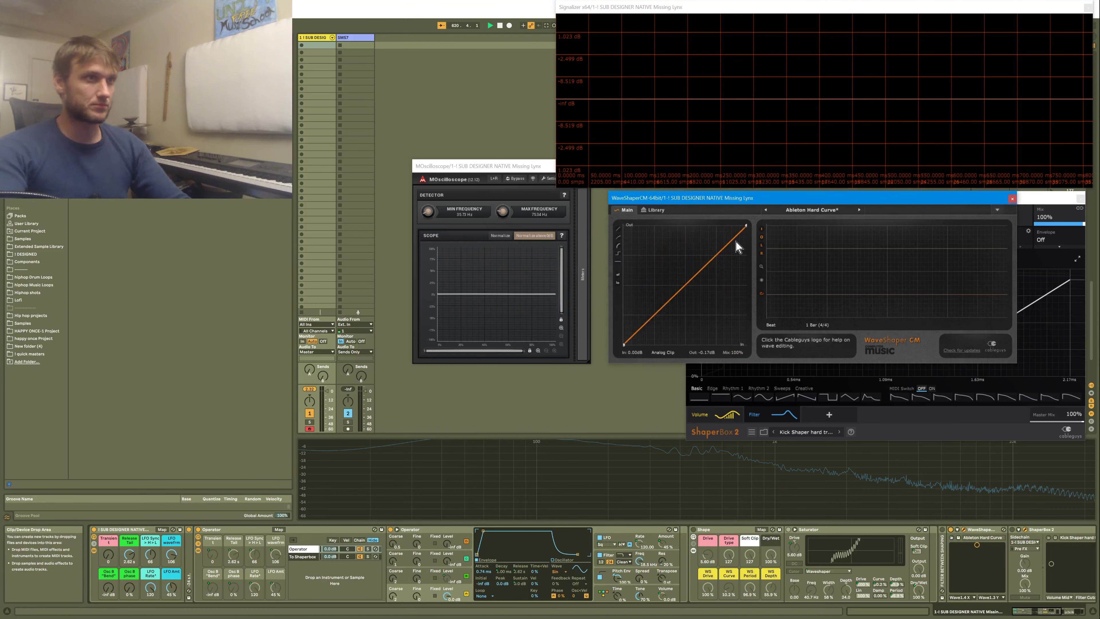
mouse_move(737, 242)
mouse_down()
mouse_move(729, 226)
mouse_move(658, 225)
mouse_up()
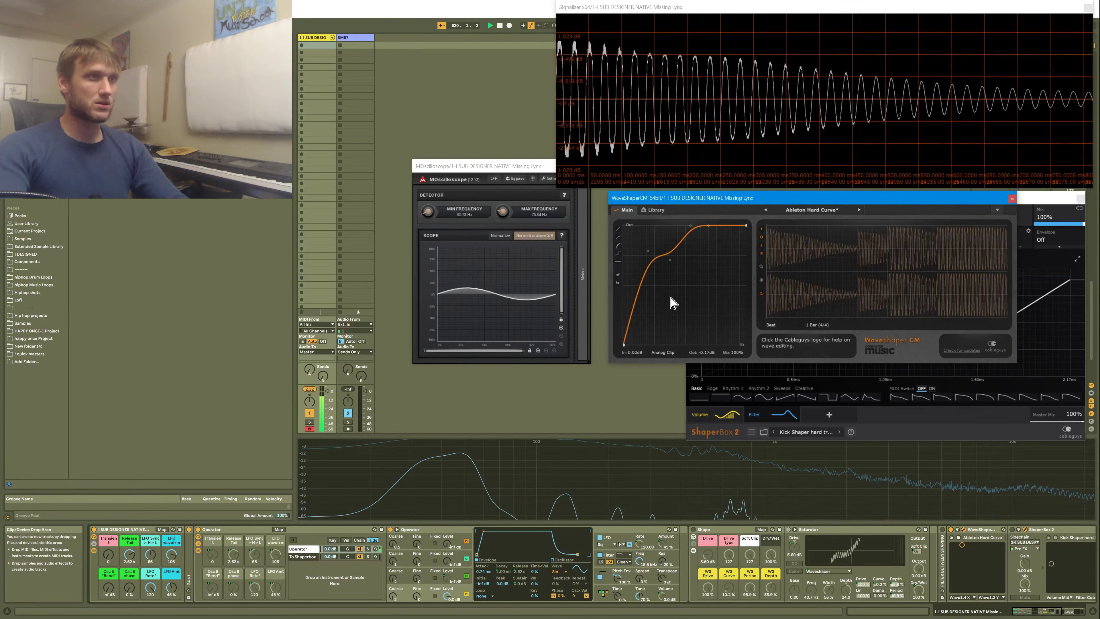
Show Operator's LFO settings, toggle LFO modulation of oscillator A and try adjusting the Dest. A amount.
click(617, 544)
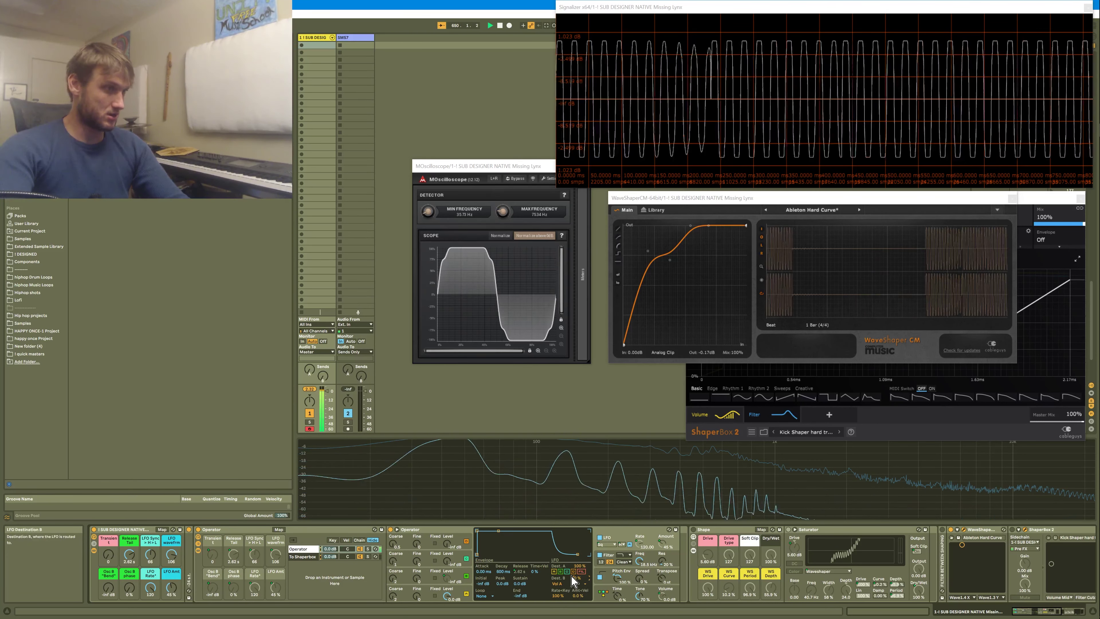
click(555, 571)
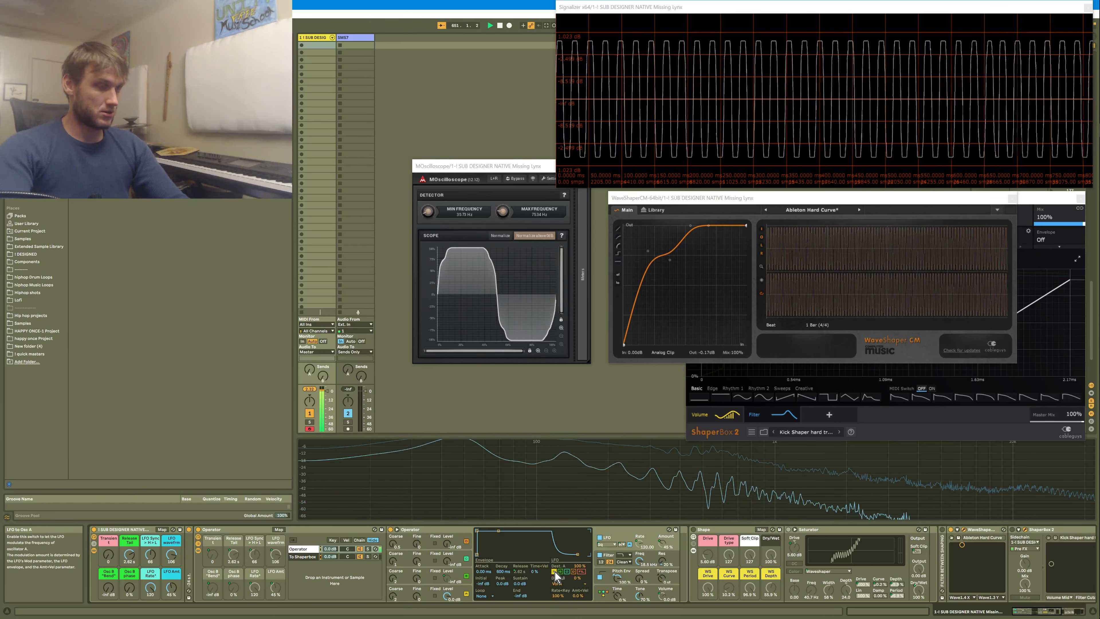
drag(578, 566, 579, 573)
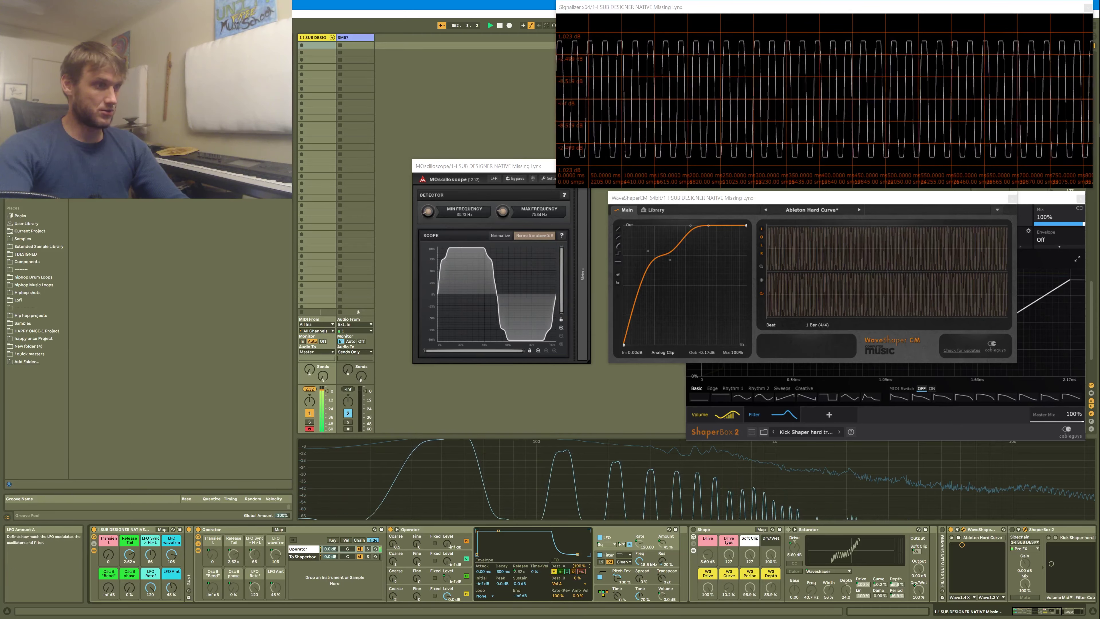
Lower the LFO Rate macro, try an LFO Sync macro value of 113 and adjust the LFO waveform macro.
drag(150, 587, 150, 611)
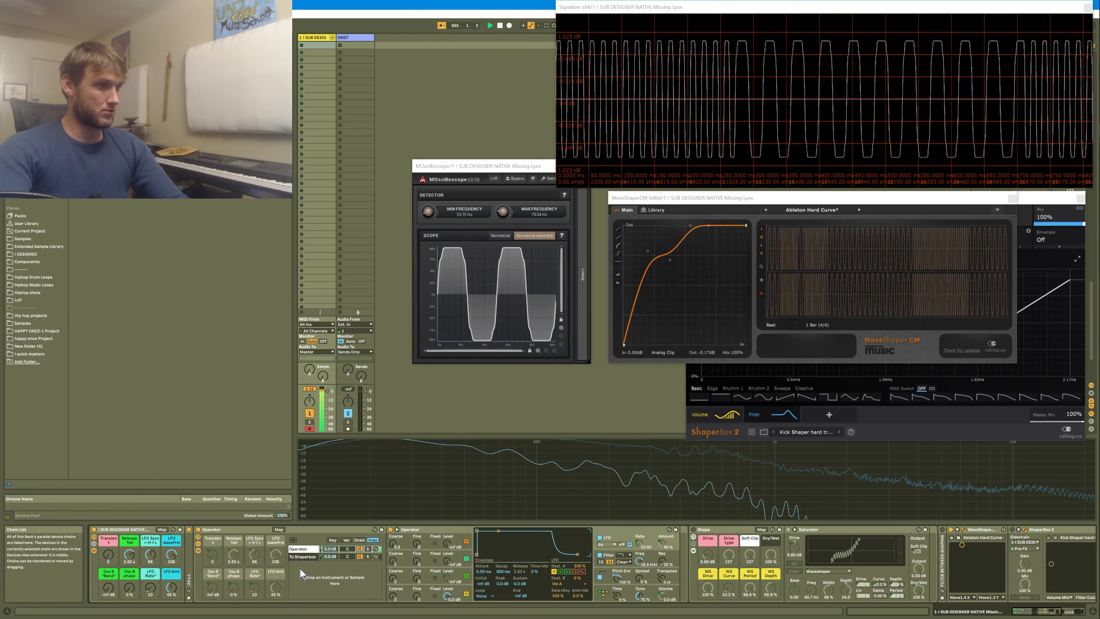
drag(150, 554, 151, 529)
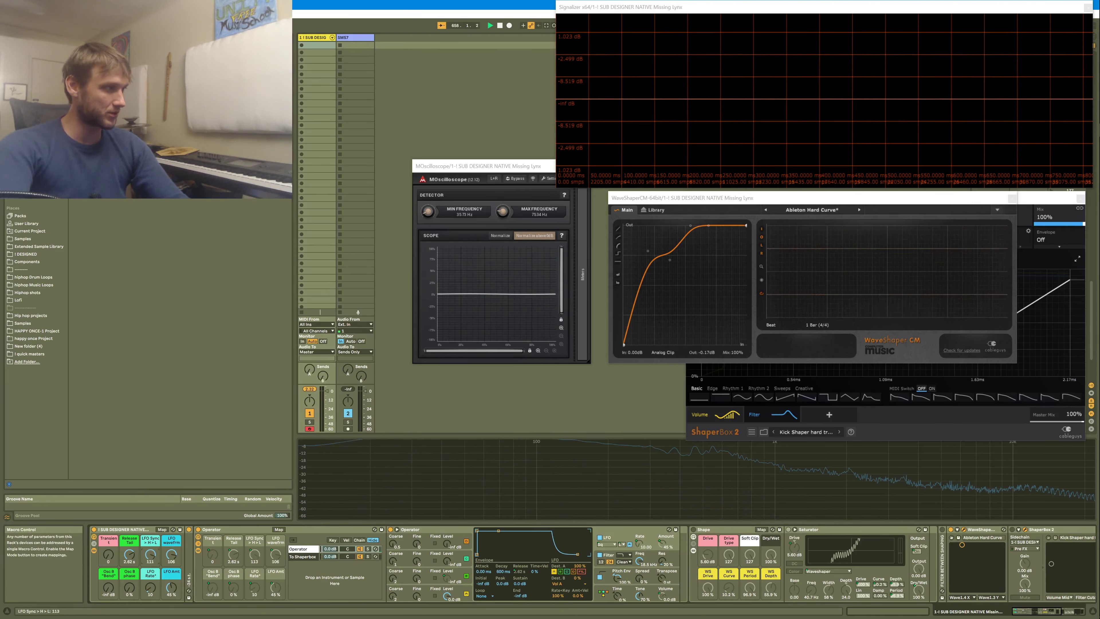
drag(174, 559, 174, 550)
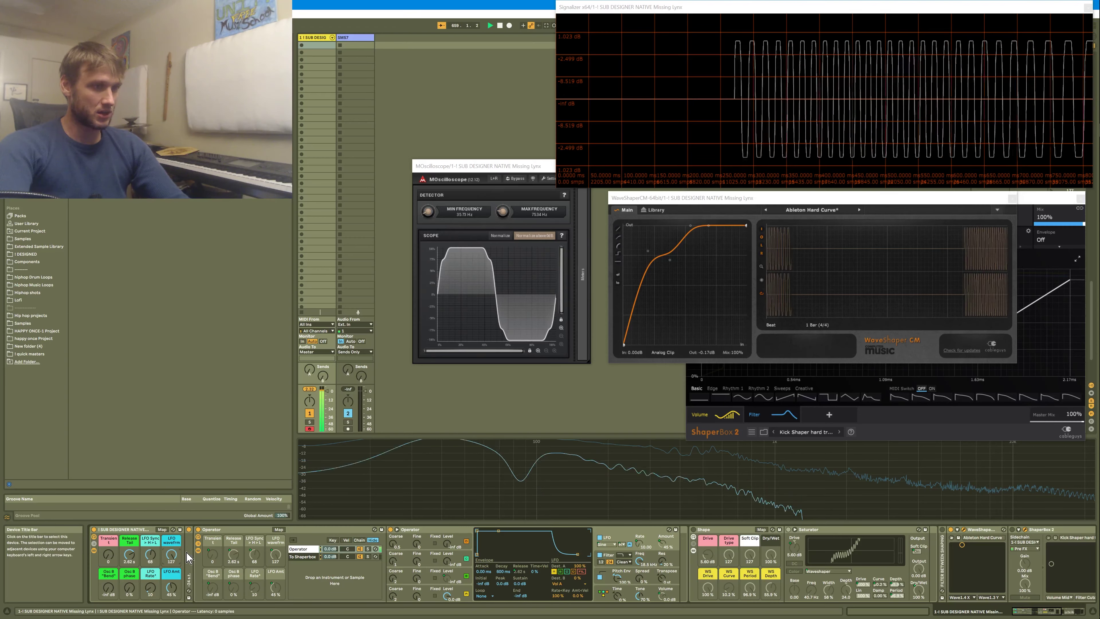
Try an LFO Rate macro value of 107, settle on a lower rate, and set the LFO Amt macro to 78 %.
drag(151, 600, 152, 569)
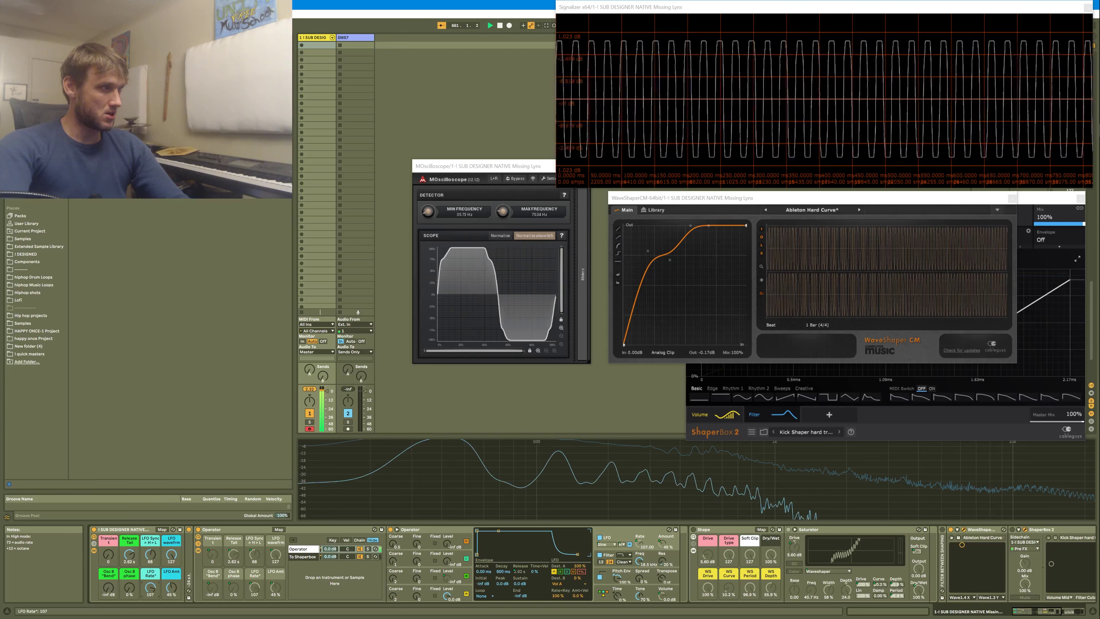
drag(150, 588, 155, 616)
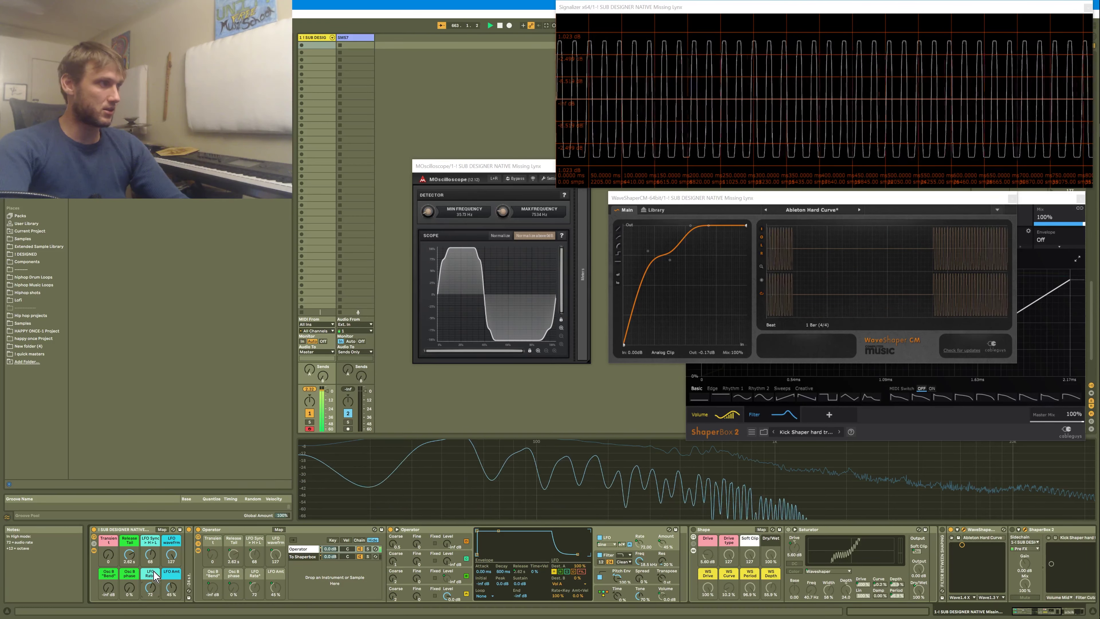
drag(172, 588, 172, 562)
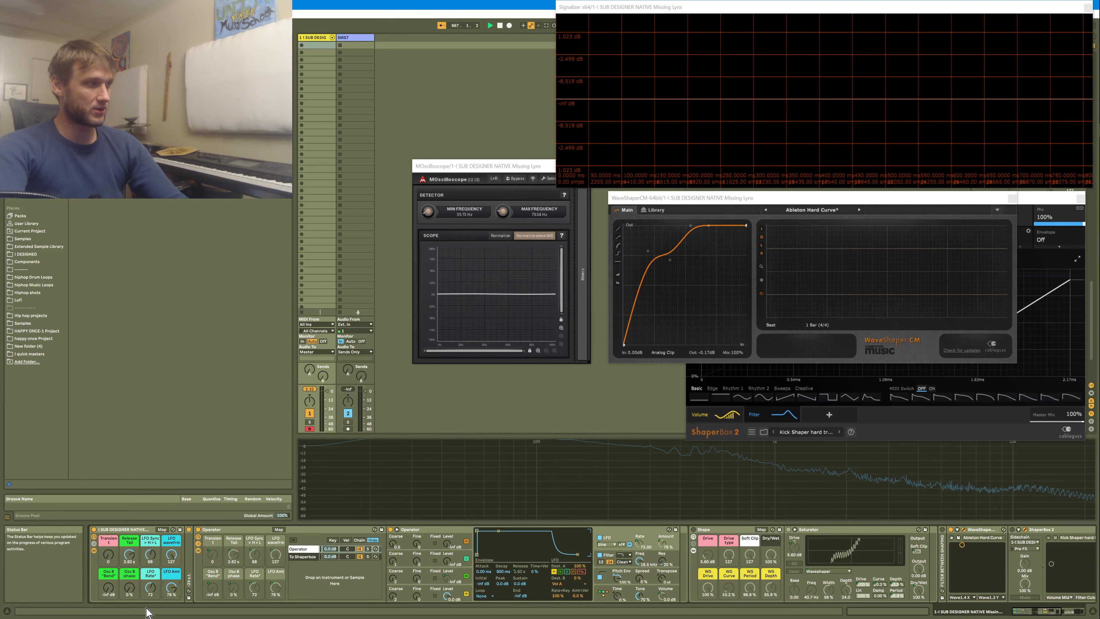
drag(151, 588, 150, 585)
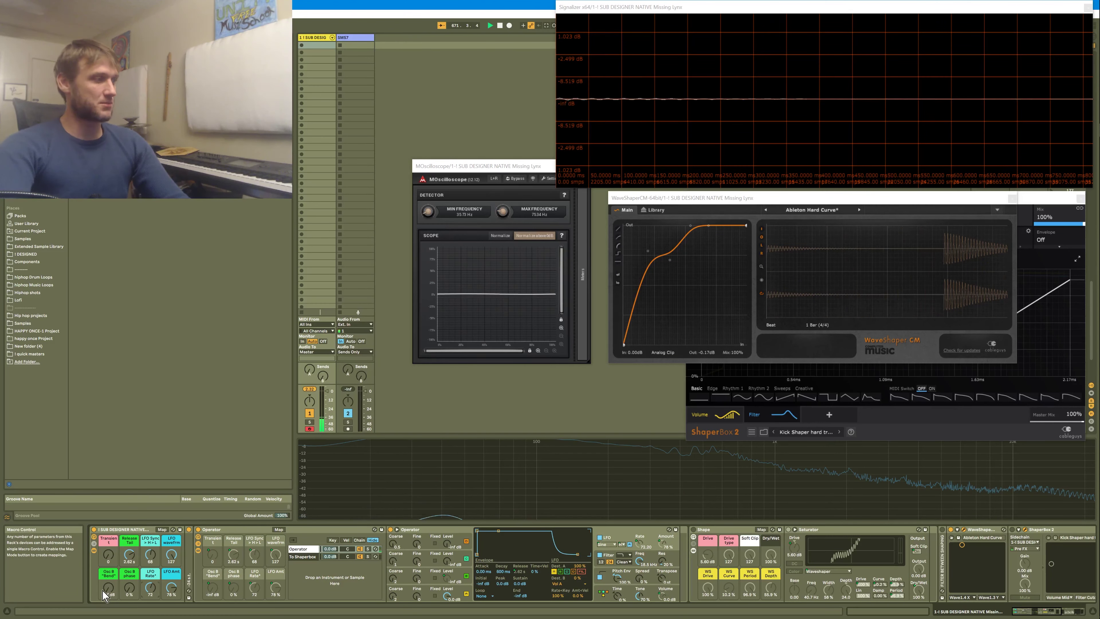
Set the Osc B "Bend" macro to -18 dB and steepen the upper section of the WaveShaper curve.
drag(108, 586, 130, 581)
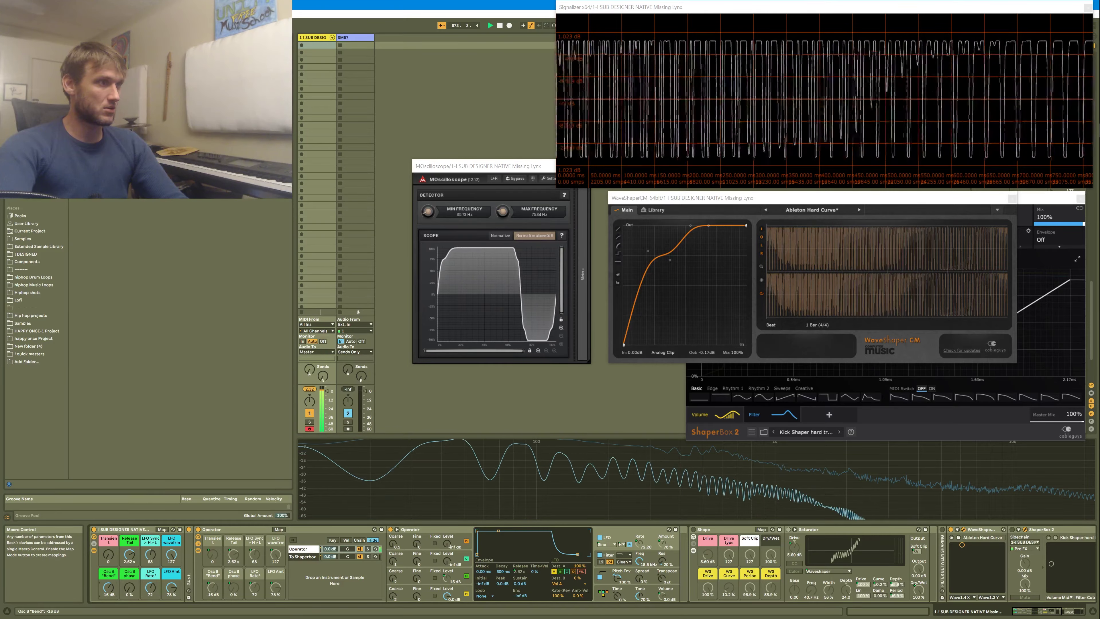
drag(703, 275, 641, 239)
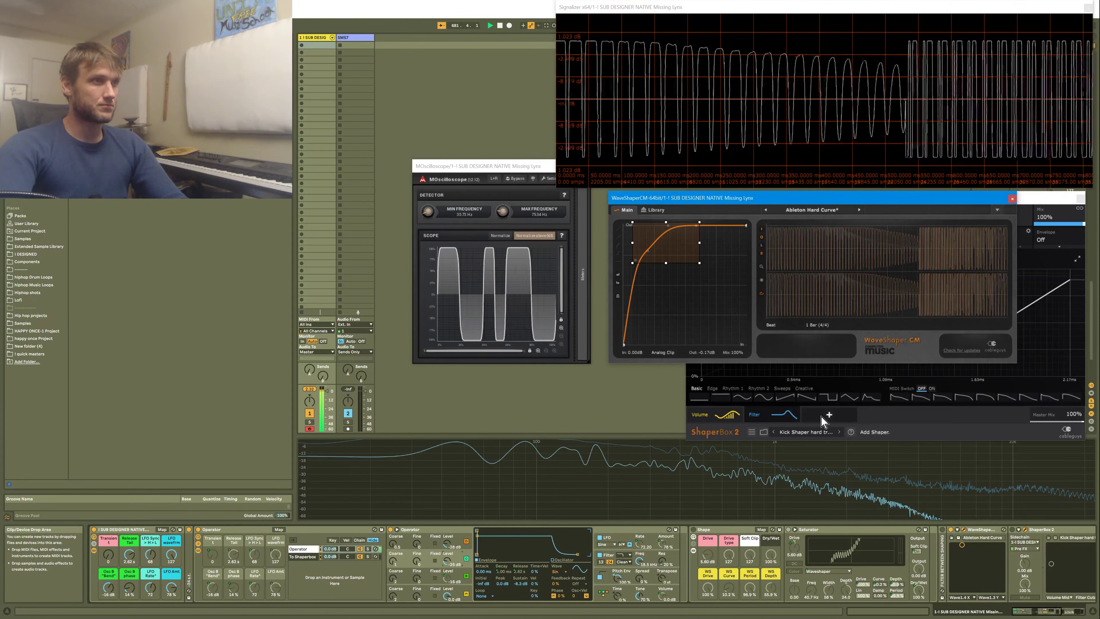
Freeze the Signalizer oscilloscope display and zoom in and out to examine the waveform.
mouse_move(1072, 13)
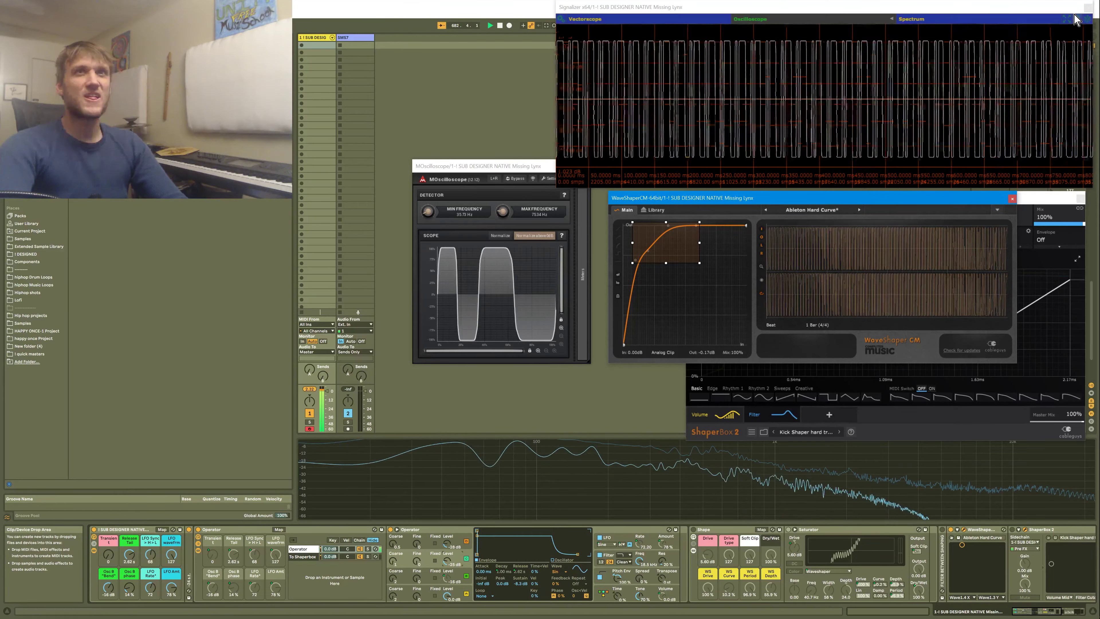
click(923, 69)
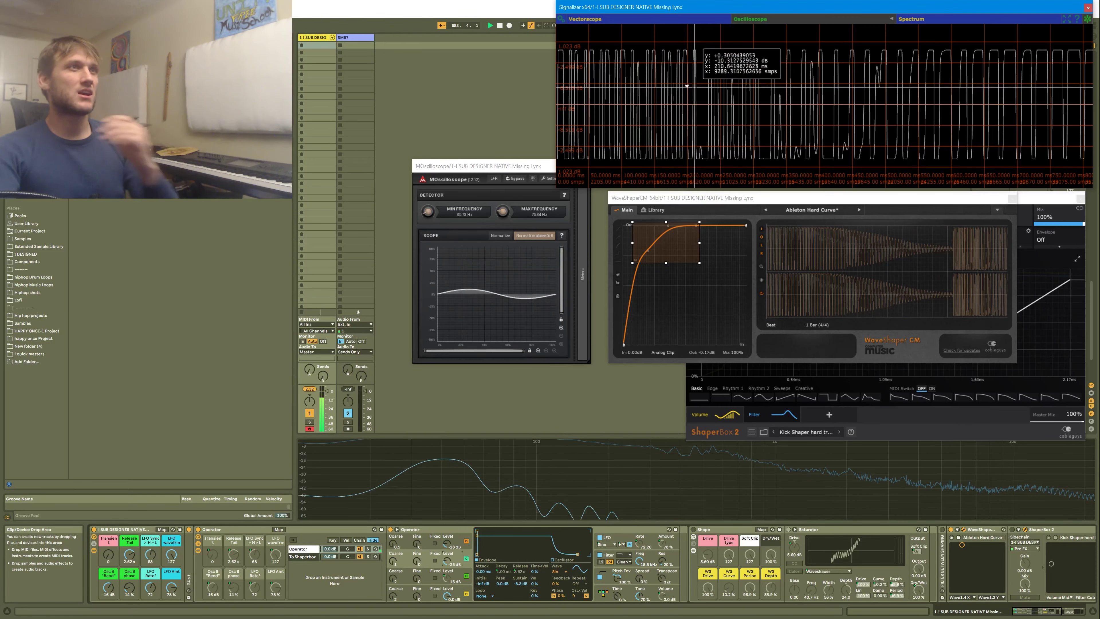
scroll(662, 105, up, 4)
scroll(663, 105, down, 4)
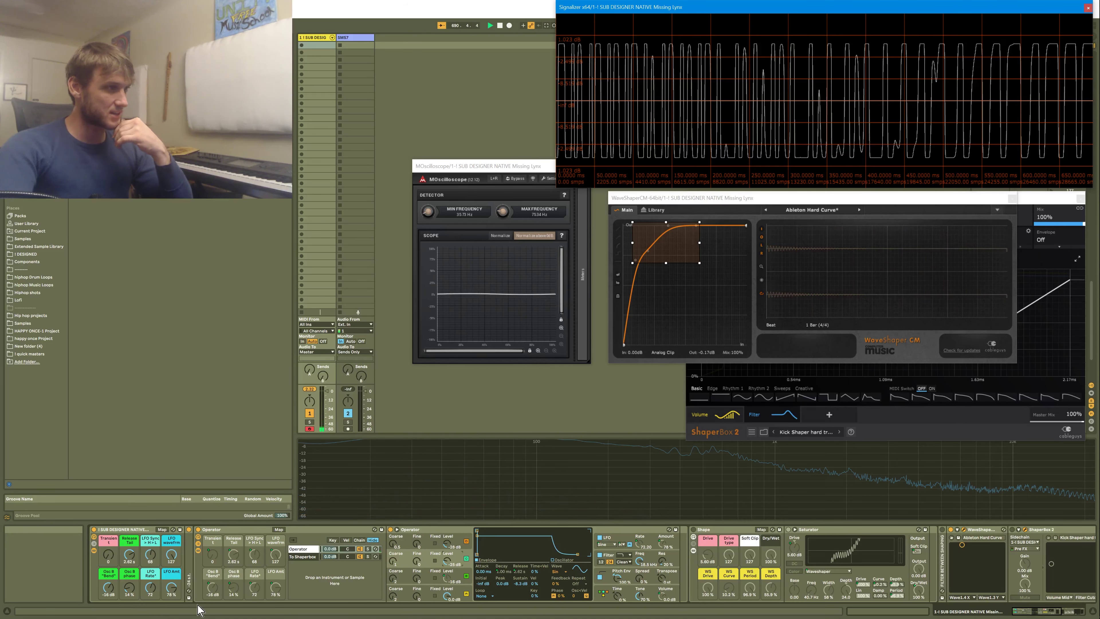
Adjust the global envelope Time control of Operator.
scroll(608, 537, right, 3)
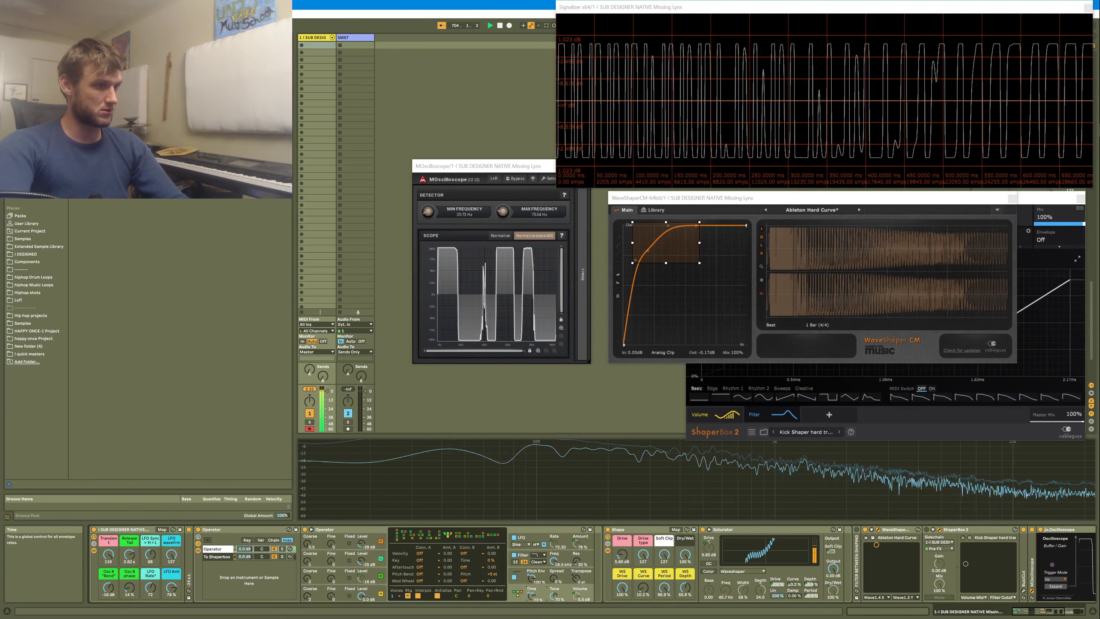
drag(554, 595, 555, 607)
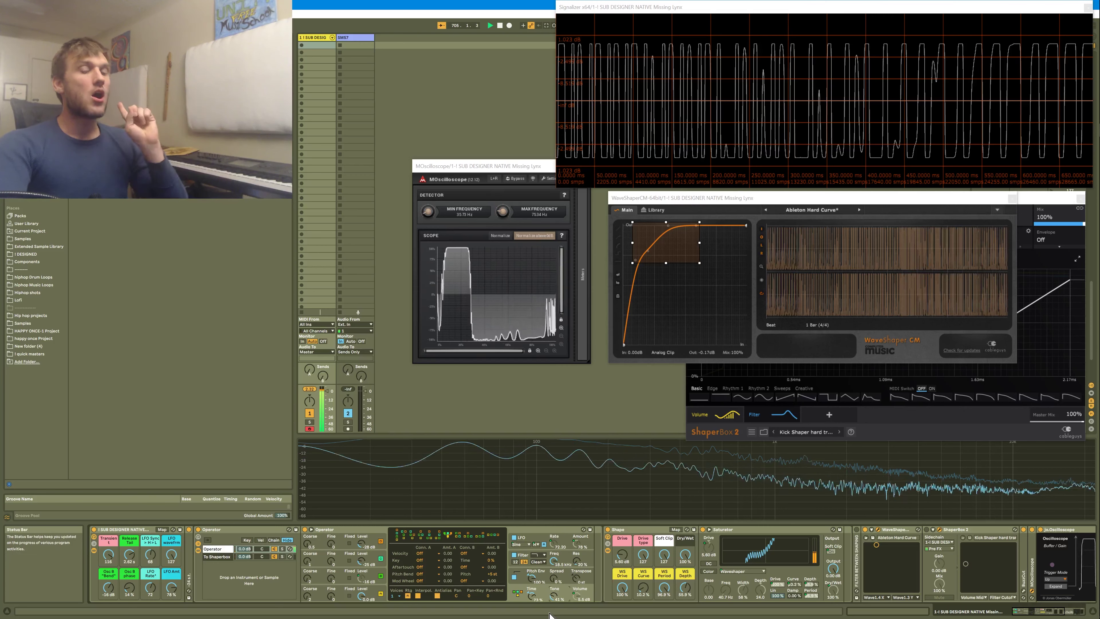
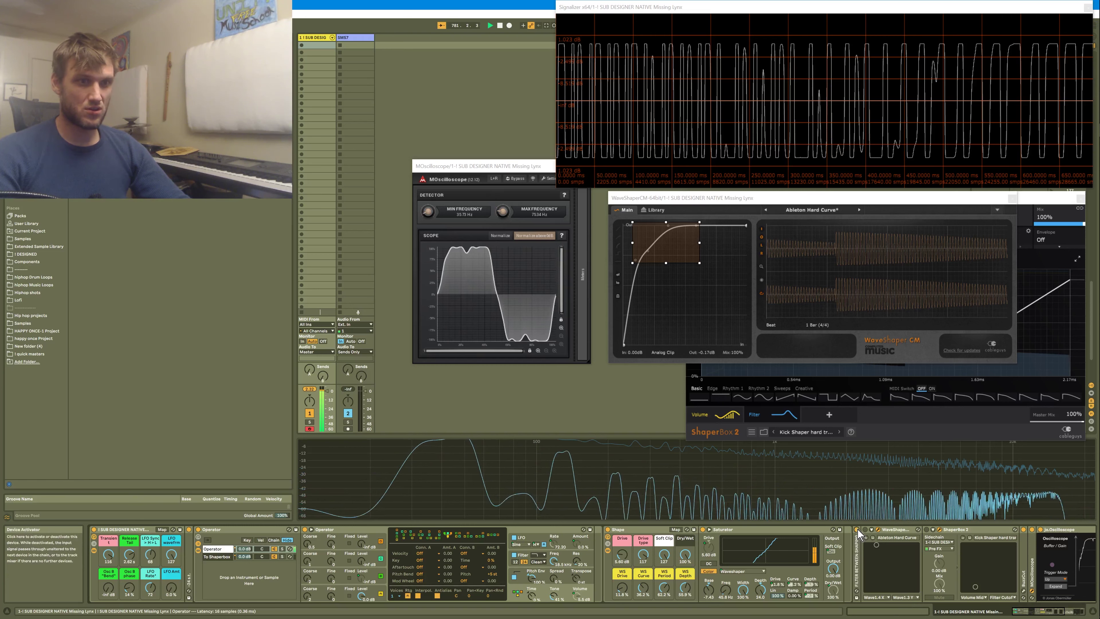
Expand the FILTER BETWEEN SHAPING equalizer and switch the WaveShaper device on.
double_click(860, 562)
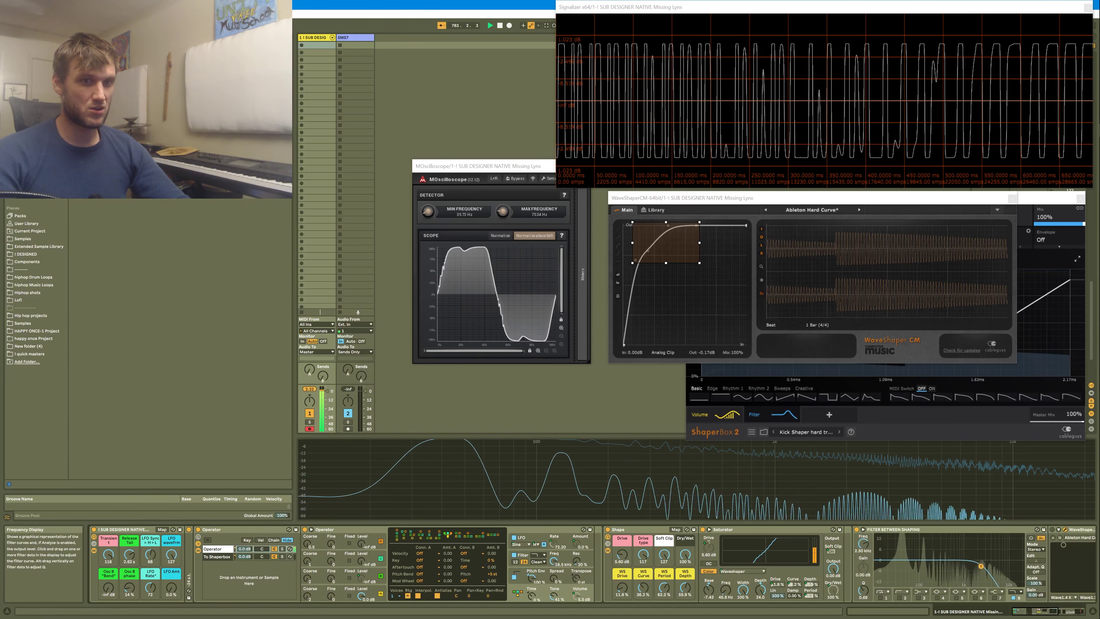
click(1054, 530)
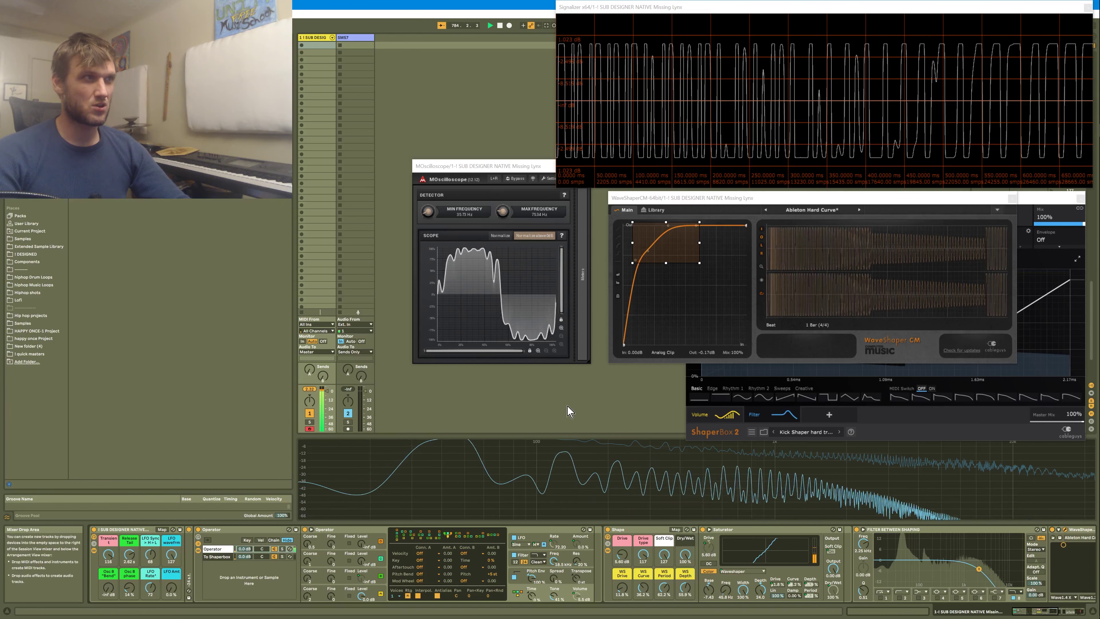
Simplify the WaveShaper curve to one smooth bend flattening at the end and vary its shape with the device's X-Y control.
click(720, 289)
mouse_move(667, 225)
mouse_down()
mouse_move(702, 226)
mouse_move(690, 239)
mouse_move(686, 227)
mouse_up()
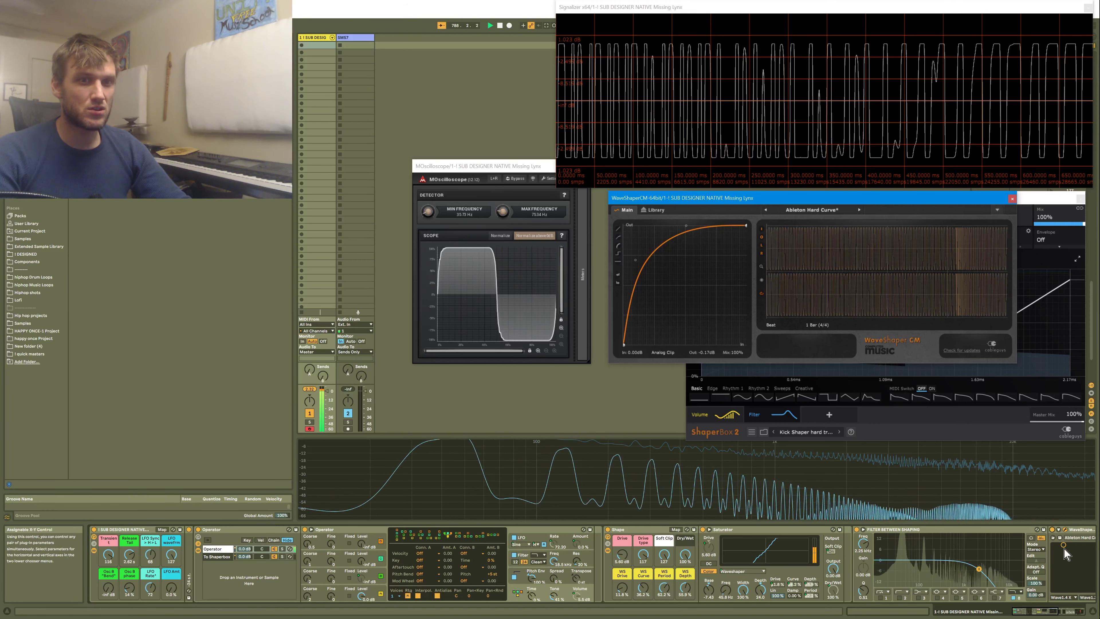
click(1046, 614)
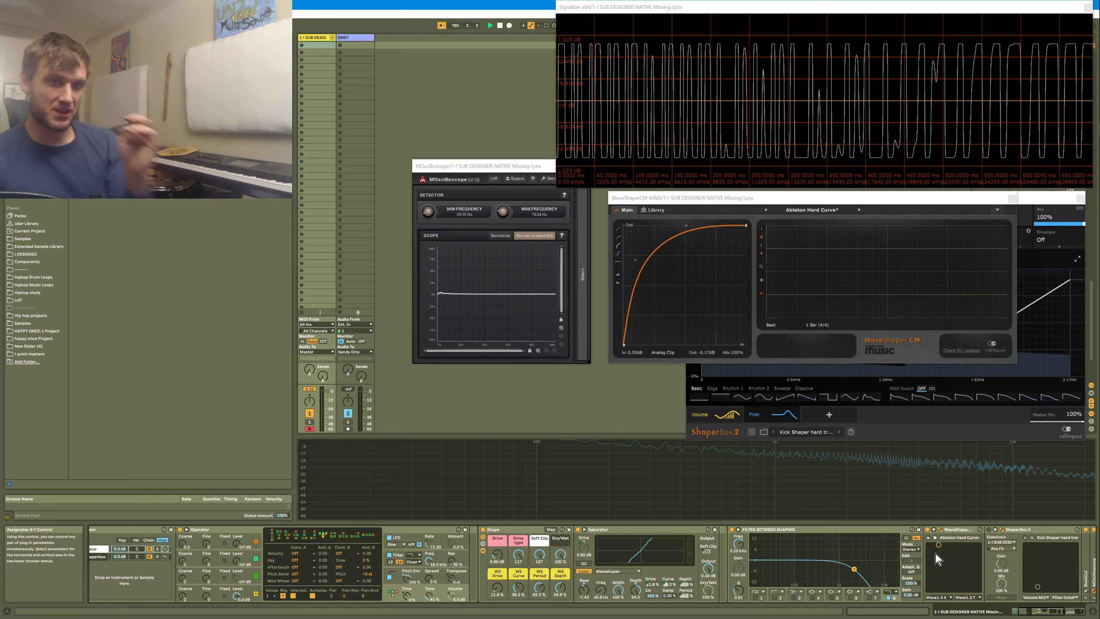
drag(937, 548, 980, 546)
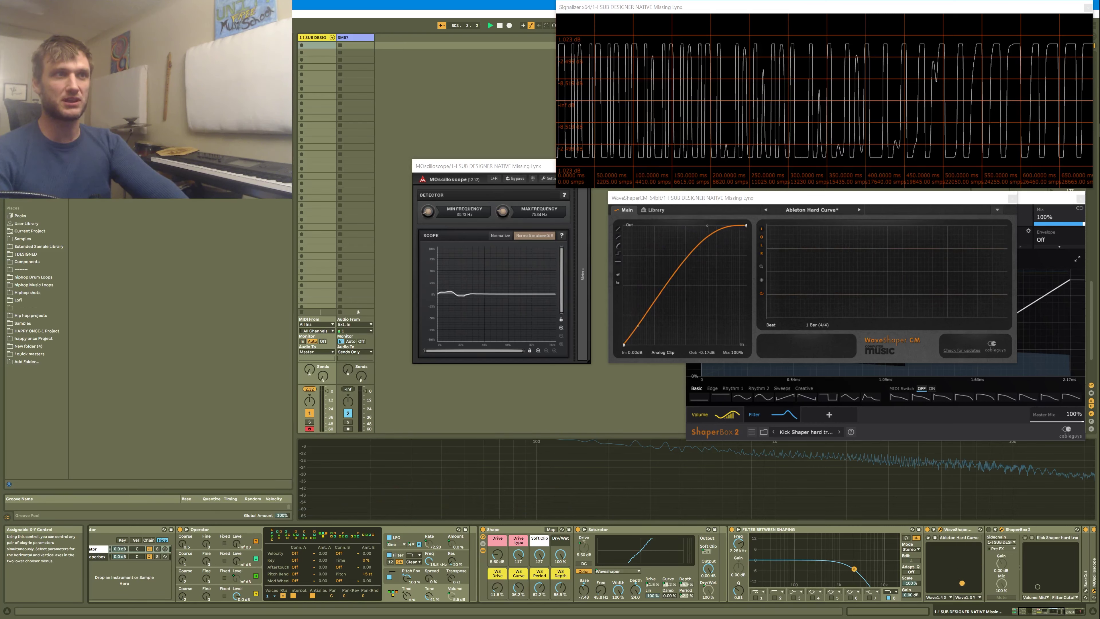
drag(964, 588, 953, 545)
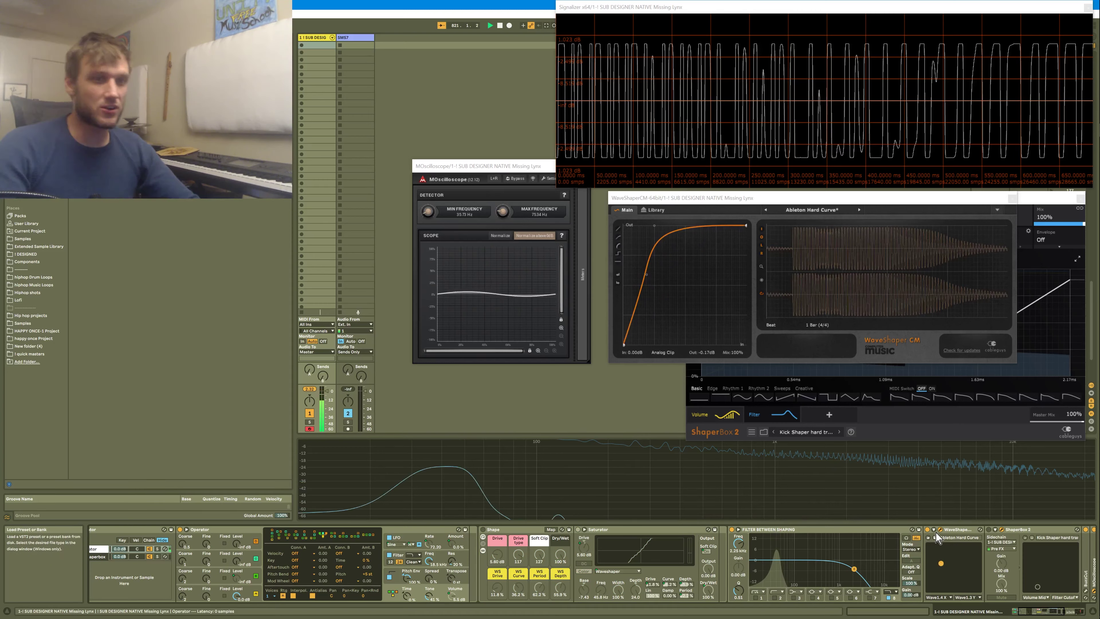
Hide the WaveShaper plug-in window and show the User Library contents in the browser.
click(940, 530)
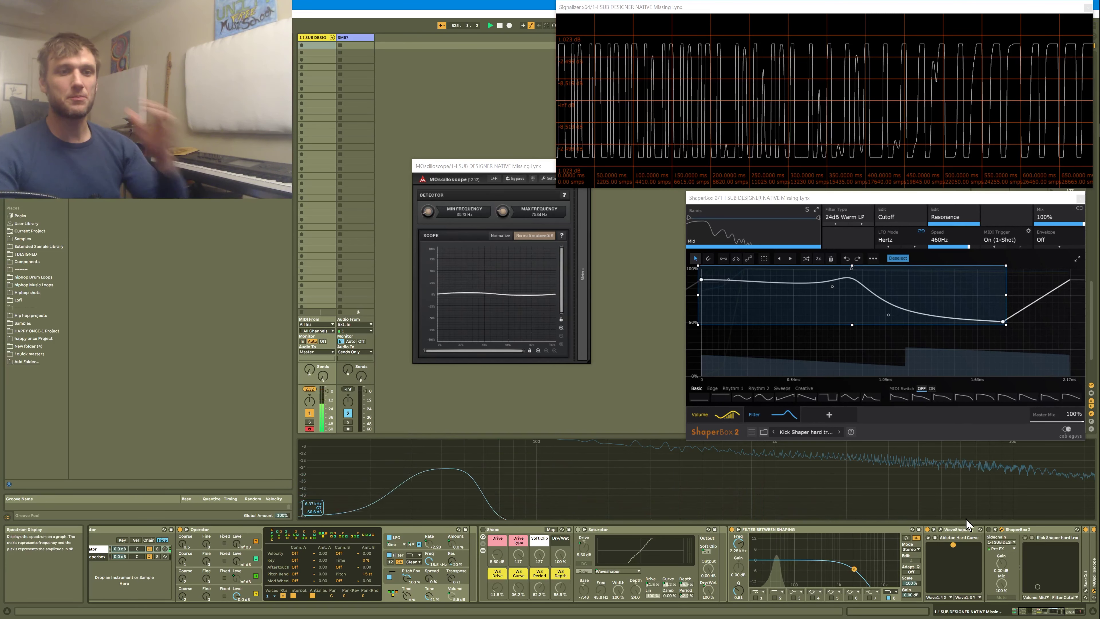
click(938, 597)
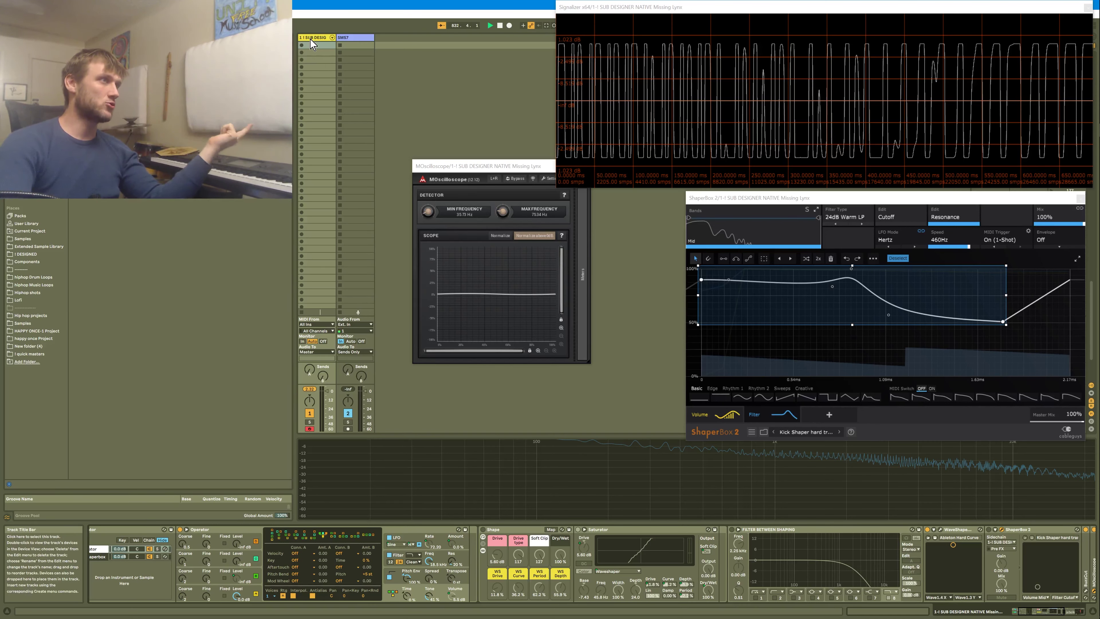
click(26, 224)
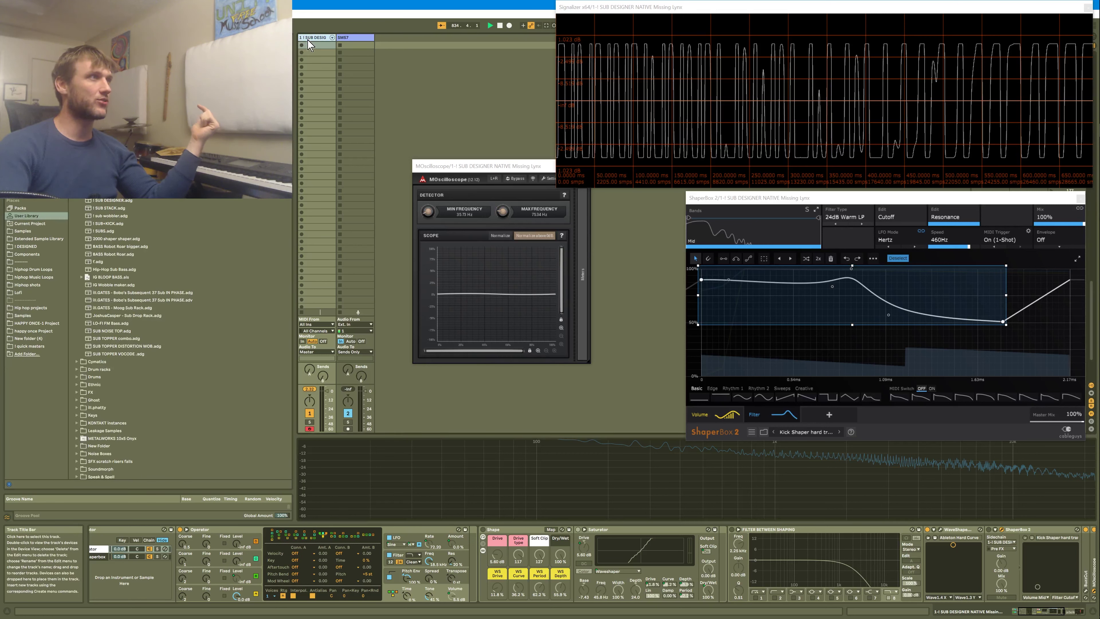
Save the SUB DESIGNER NATIVE Missing Lynx track into the User Library and load the saved copy as a new track.
drag(307, 39, 260, 363)
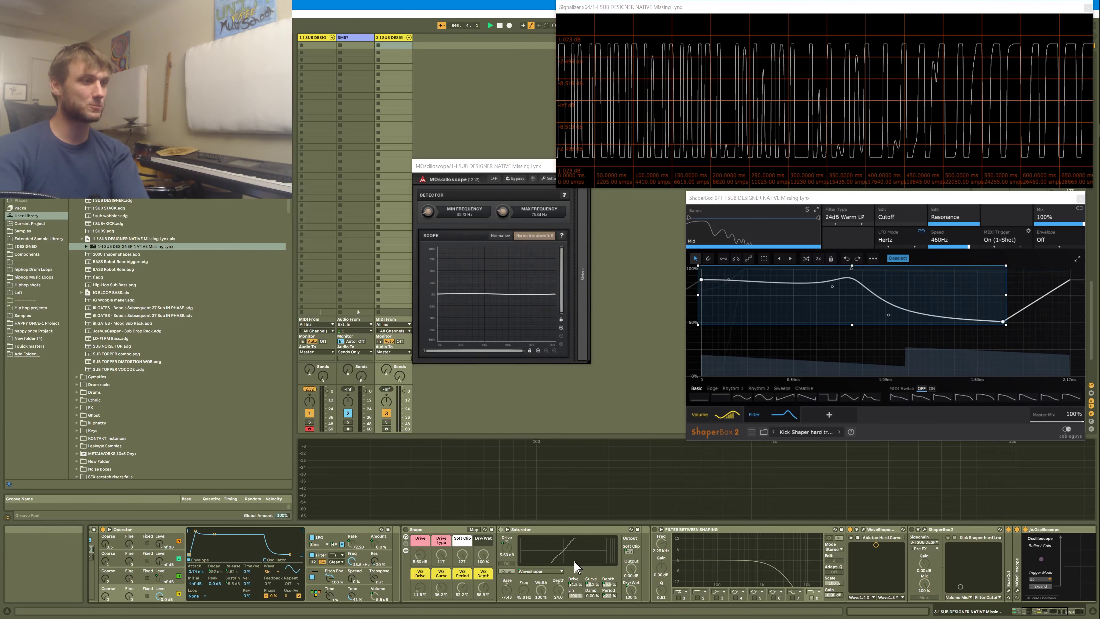
click(1066, 613)
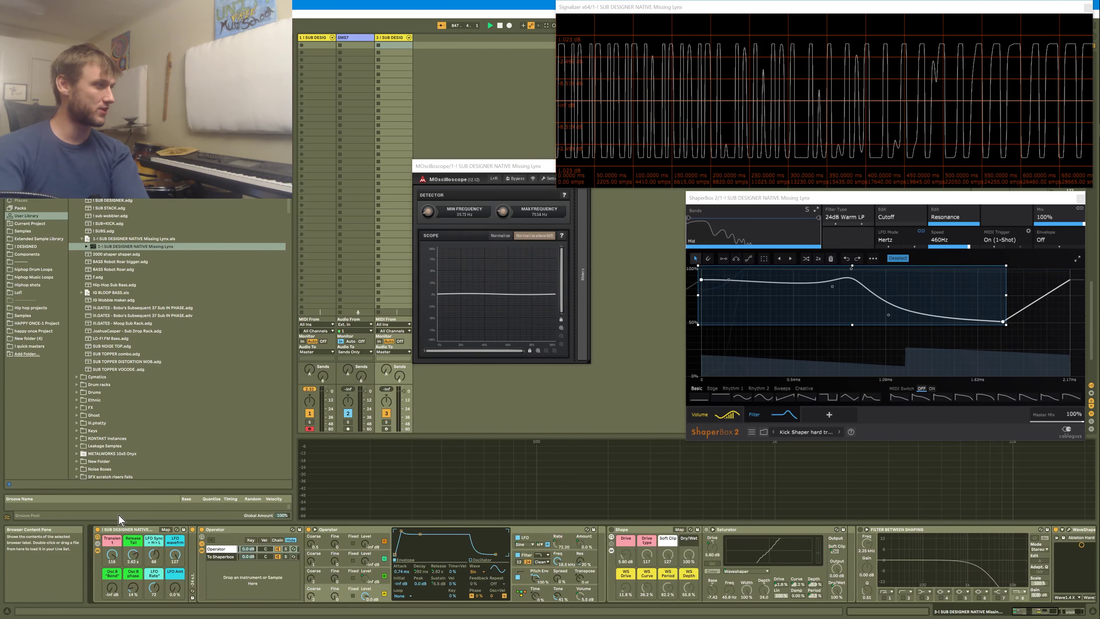
Save the copy's instrument rack to the User Library as a device preset without overwriting the existing file.
drag(121, 534, 144, 293)
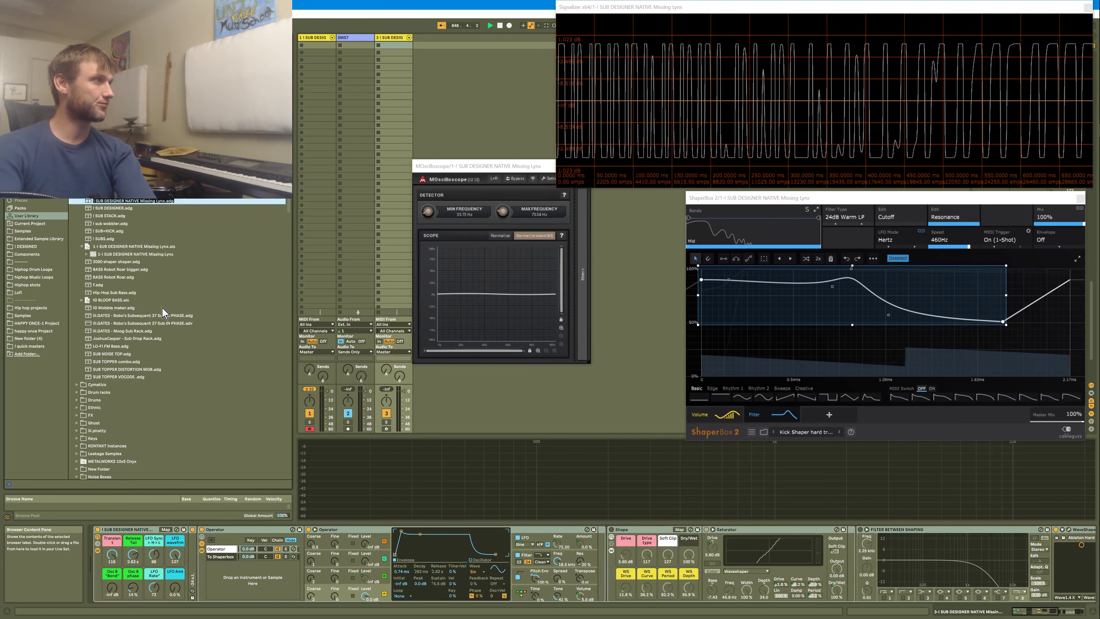
key(Return)
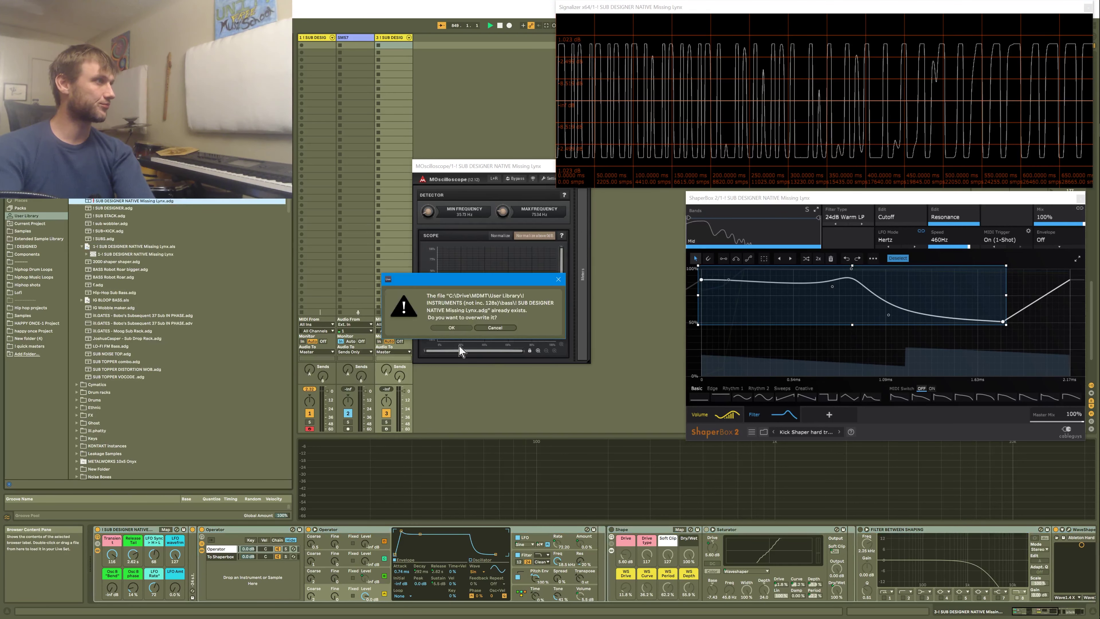
click(485, 328)
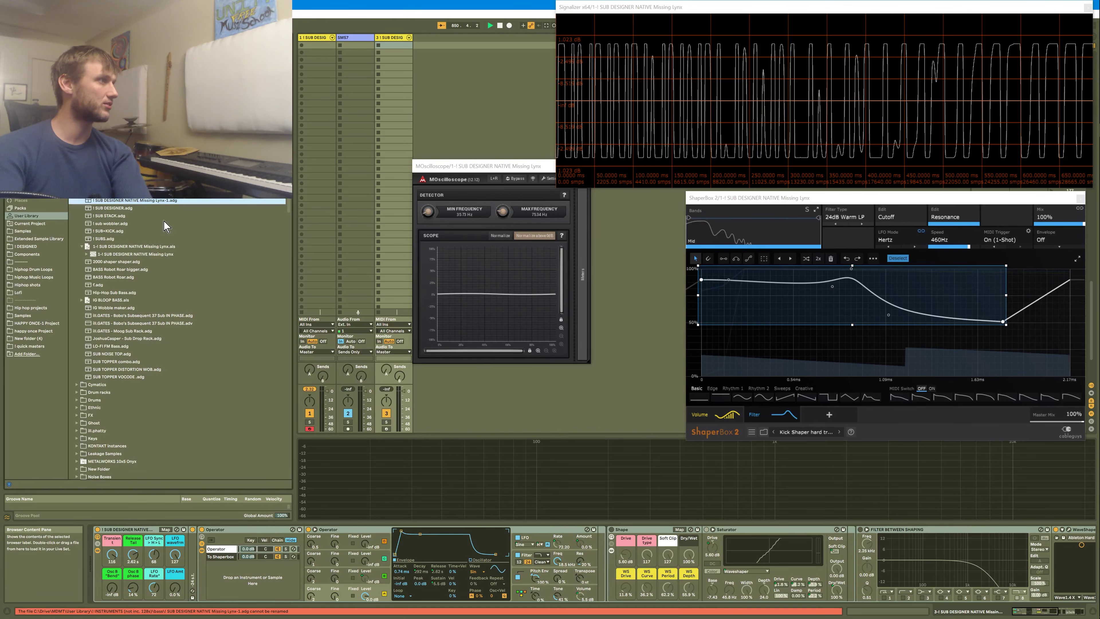
Load the SUB DESIGNER NATIVE Missing Lynx-1 rack preset onto a new track and review its device chain.
drag(428, 42, 428, 43)
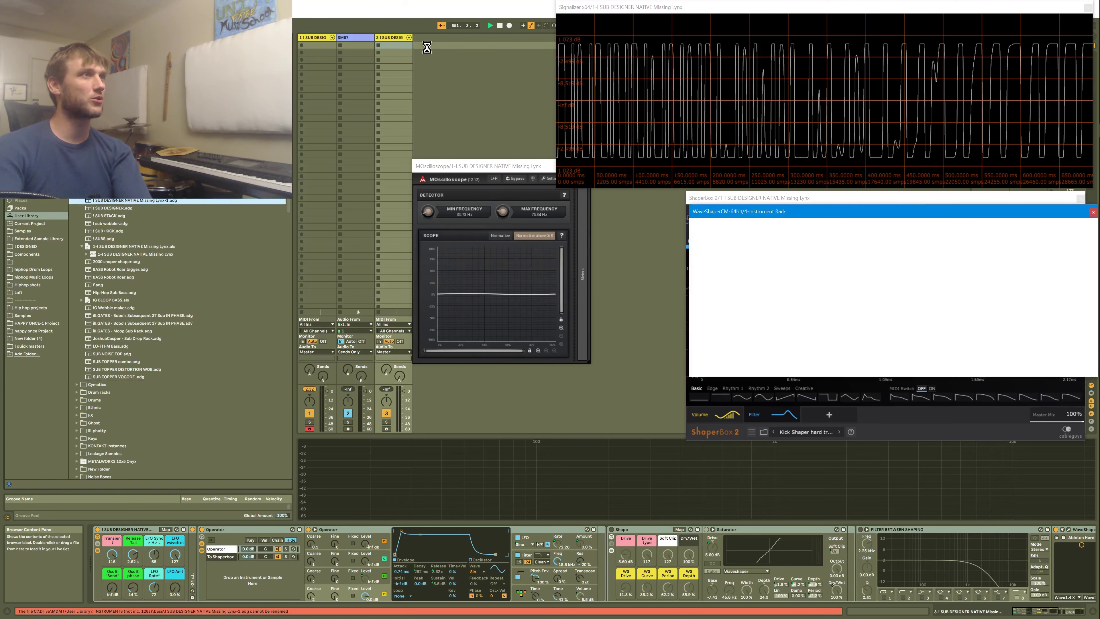
click(1053, 614)
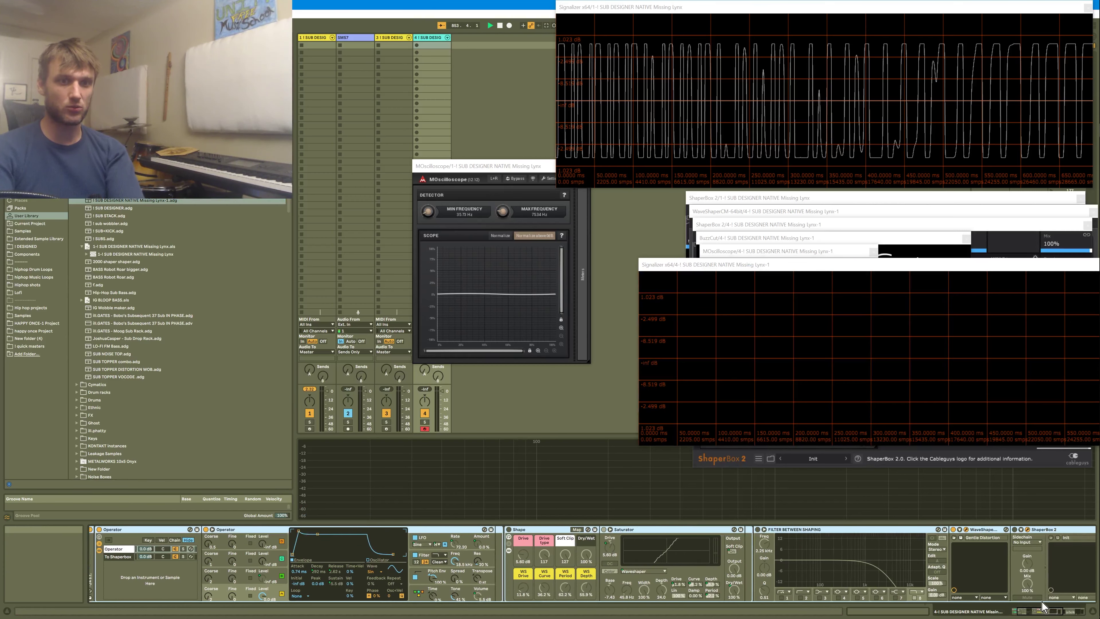
drag(1035, 615, 1040, 615)
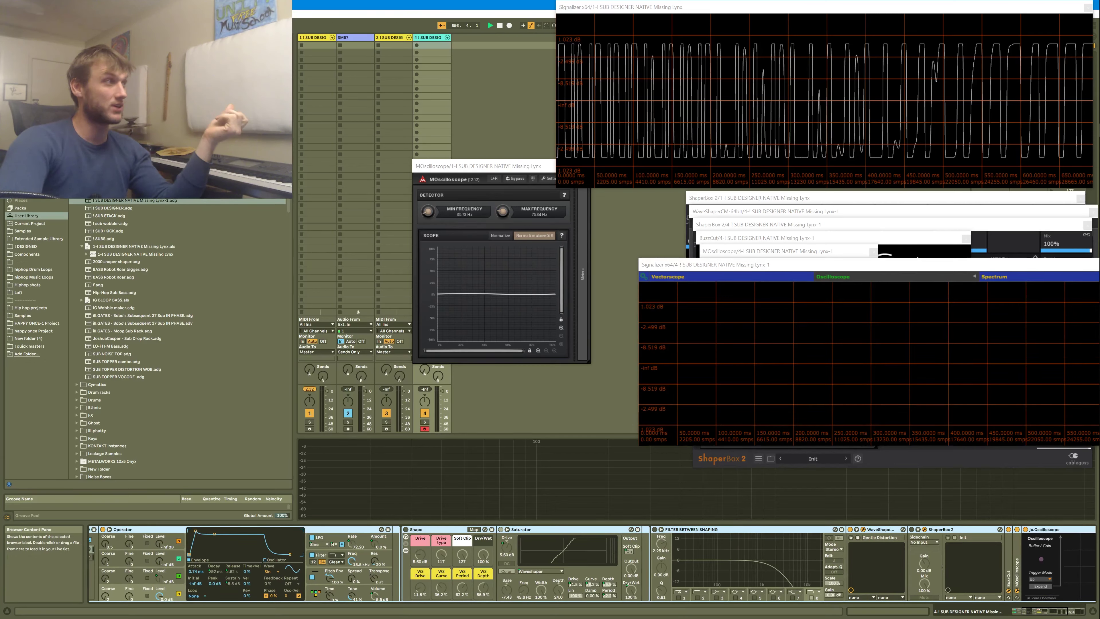
Insert a MIDI track and load the track stored in the saved Missing Lynx Live set as another new track.
click(112, 255)
click(83, 247)
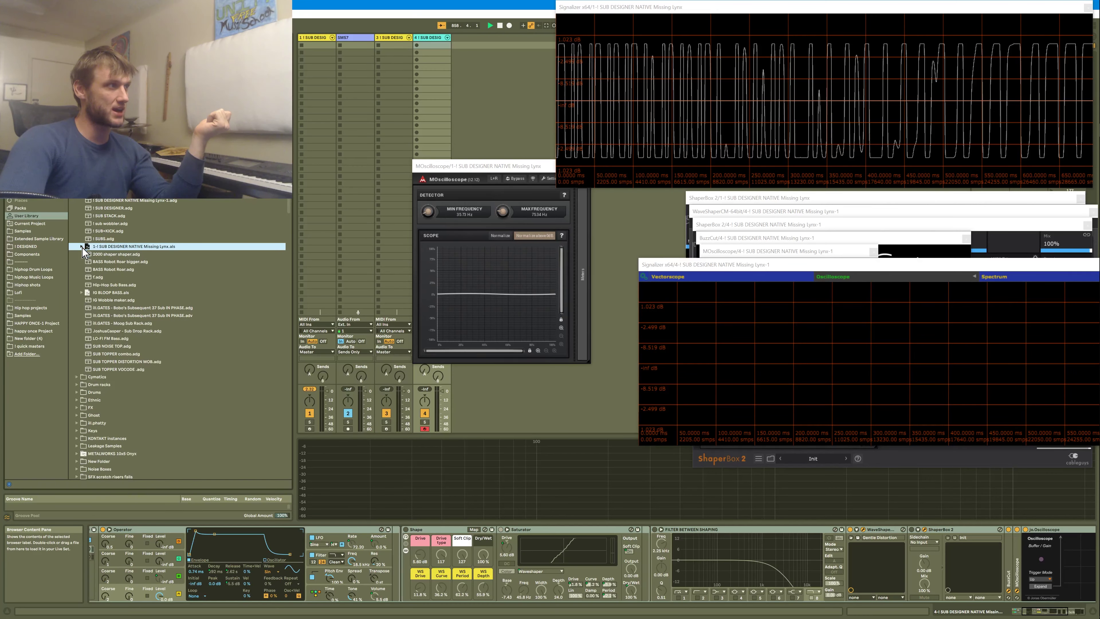
click(91, 255)
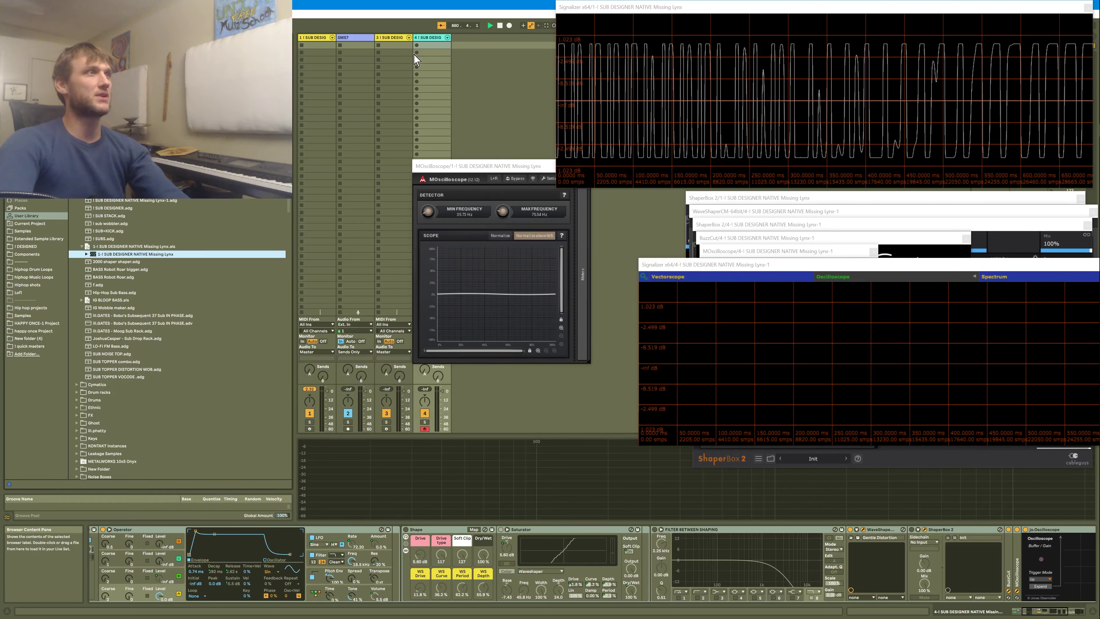
click(433, 39)
key(ctrl+shift+t)
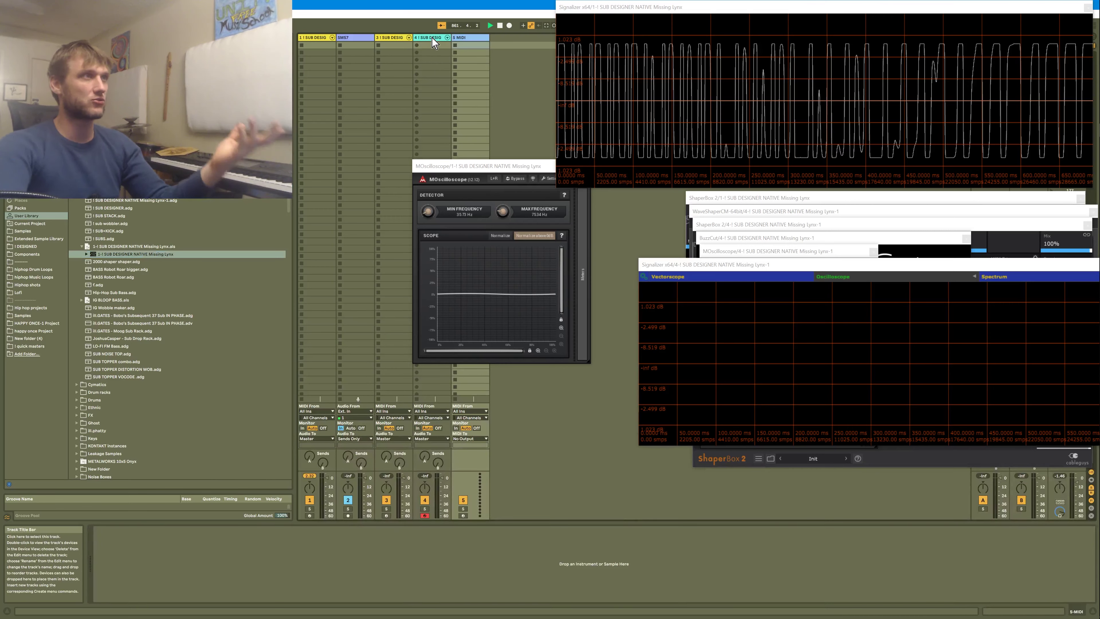
drag(133, 255, 413, 128)
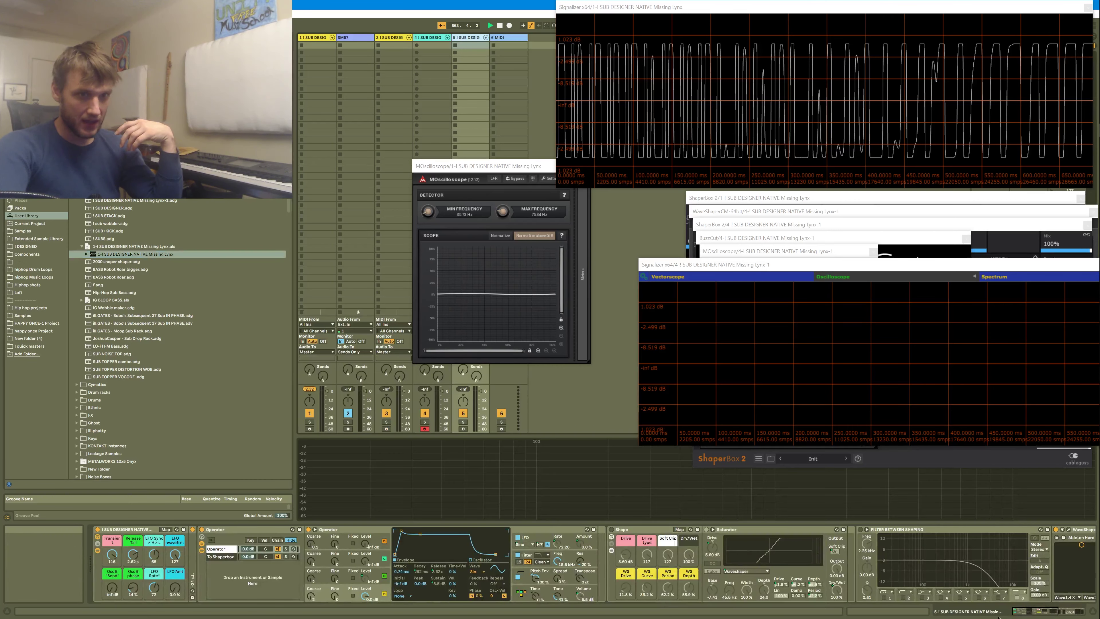
Arm the newly loaded track 5, vary its WaveShaper X-Y control and look over the whole device chain.
click(1051, 614)
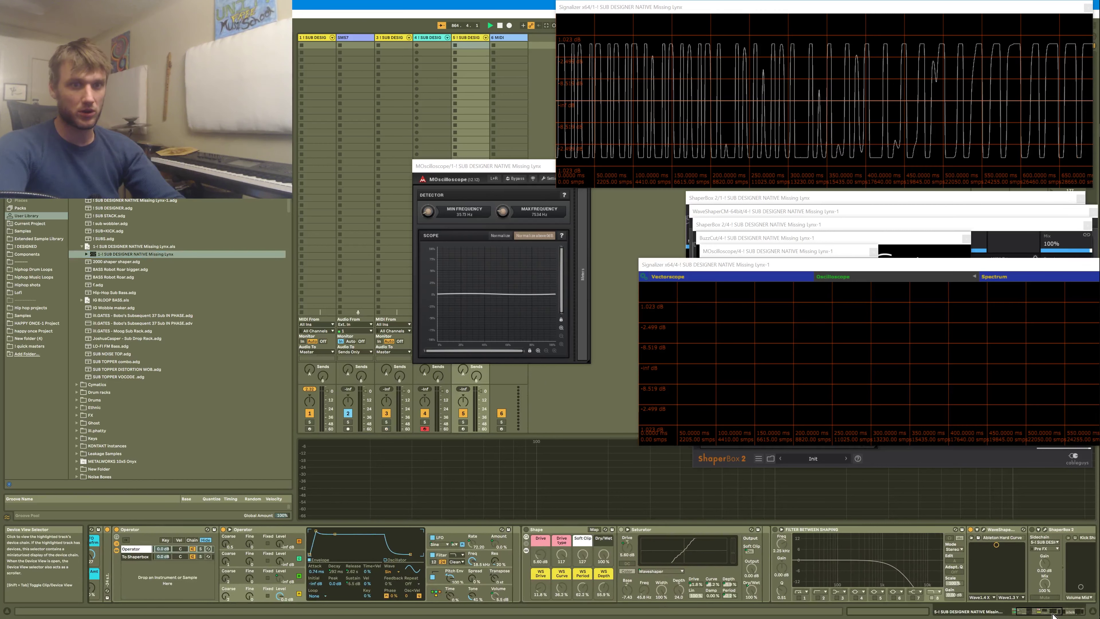
click(463, 429)
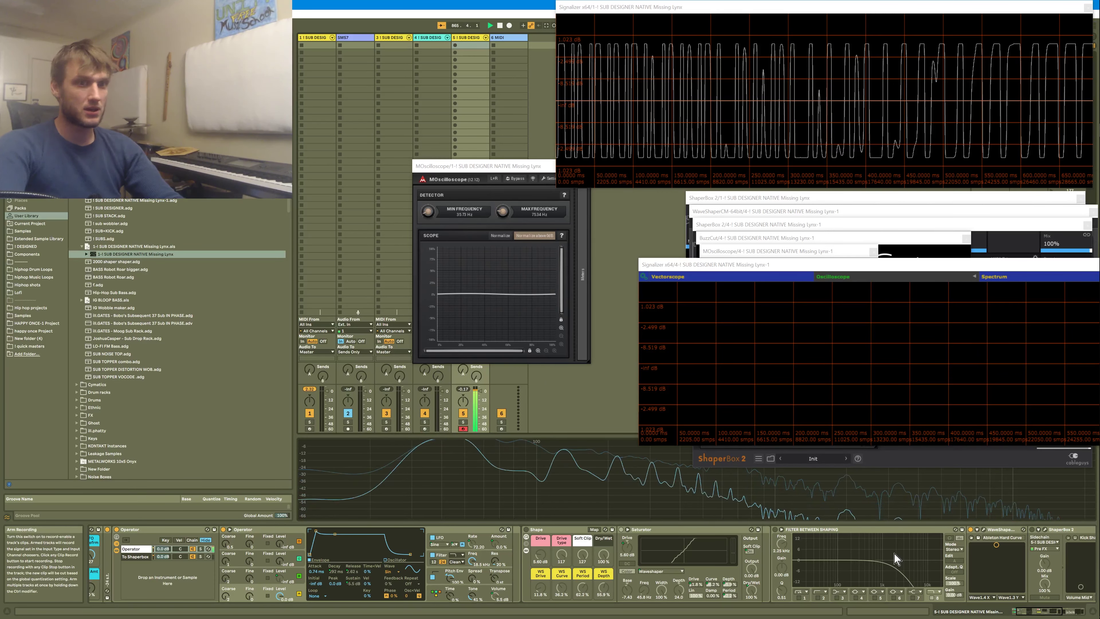
drag(998, 549, 988, 550)
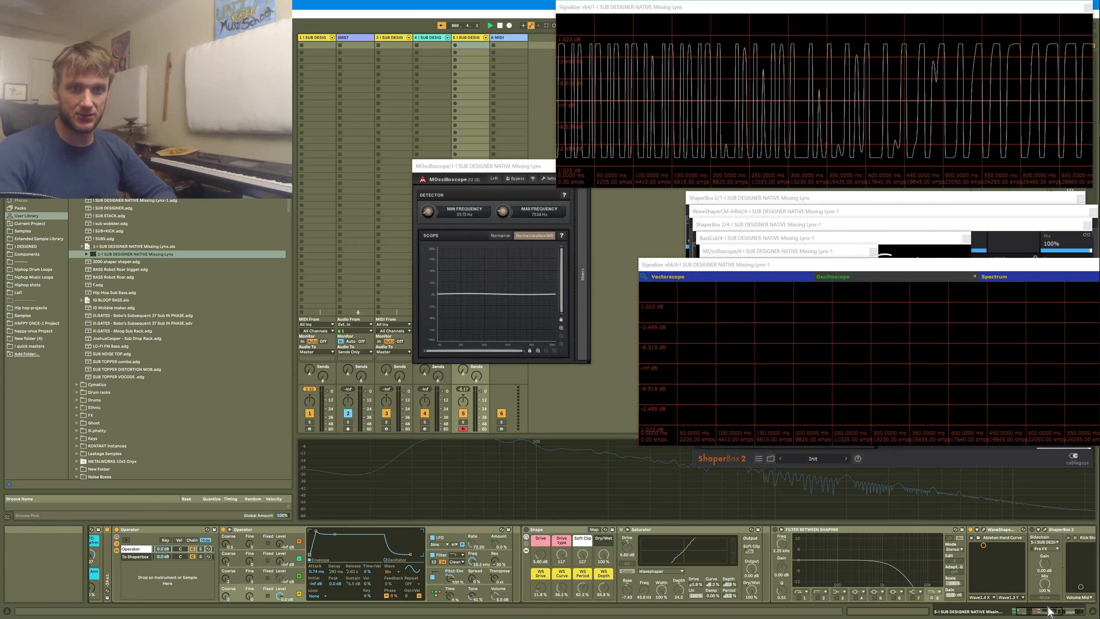
drag(1043, 614, 1070, 615)
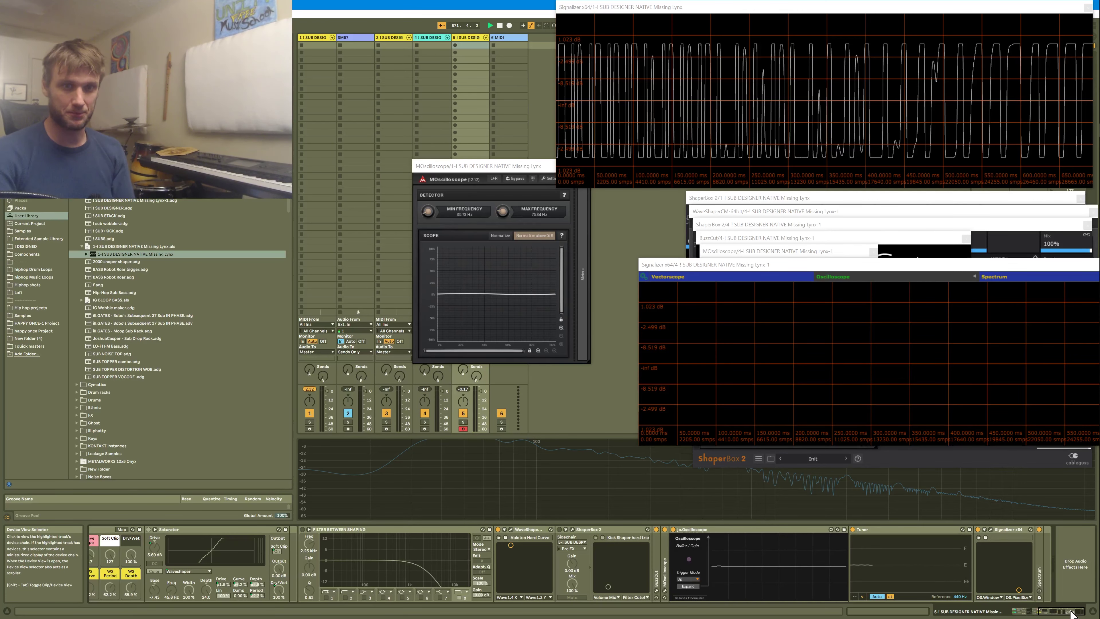
drag(1070, 614, 1014, 615)
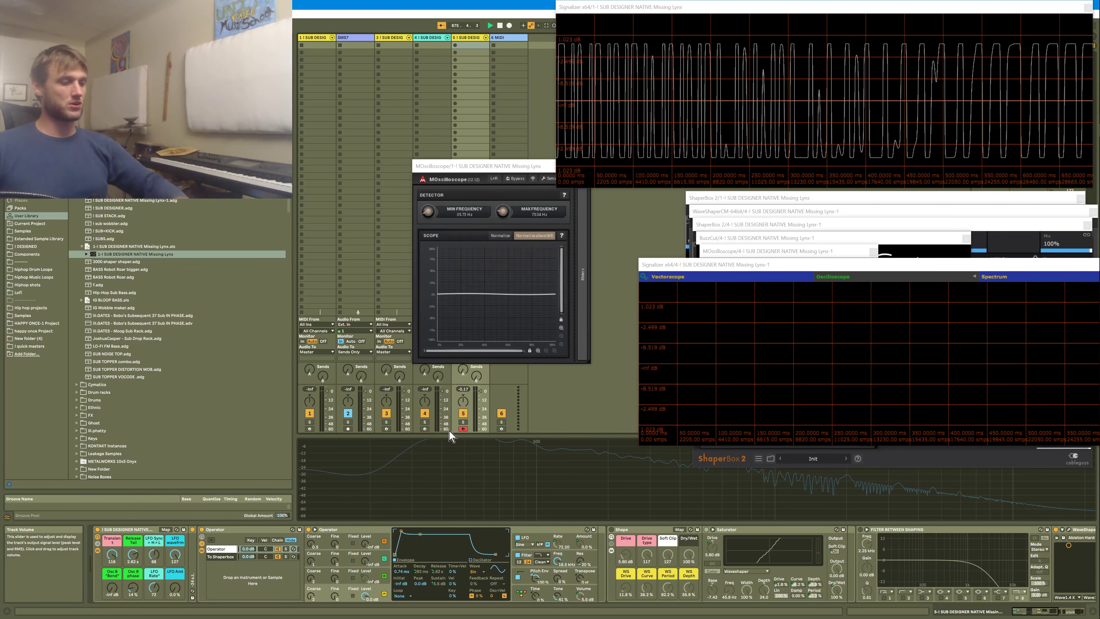
Show track 5's WaveShaper window and browse its presets, ending on 808 OMG FAT WARM.
scroll(650, 535, down, 5)
click(623, 529)
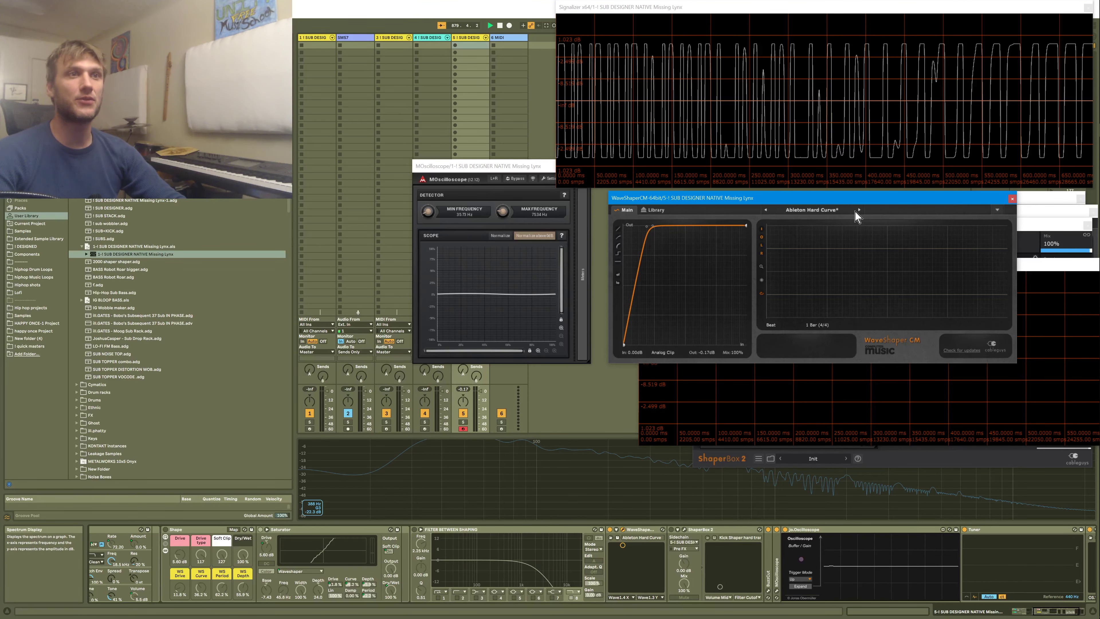
click(859, 210)
click(851, 334)
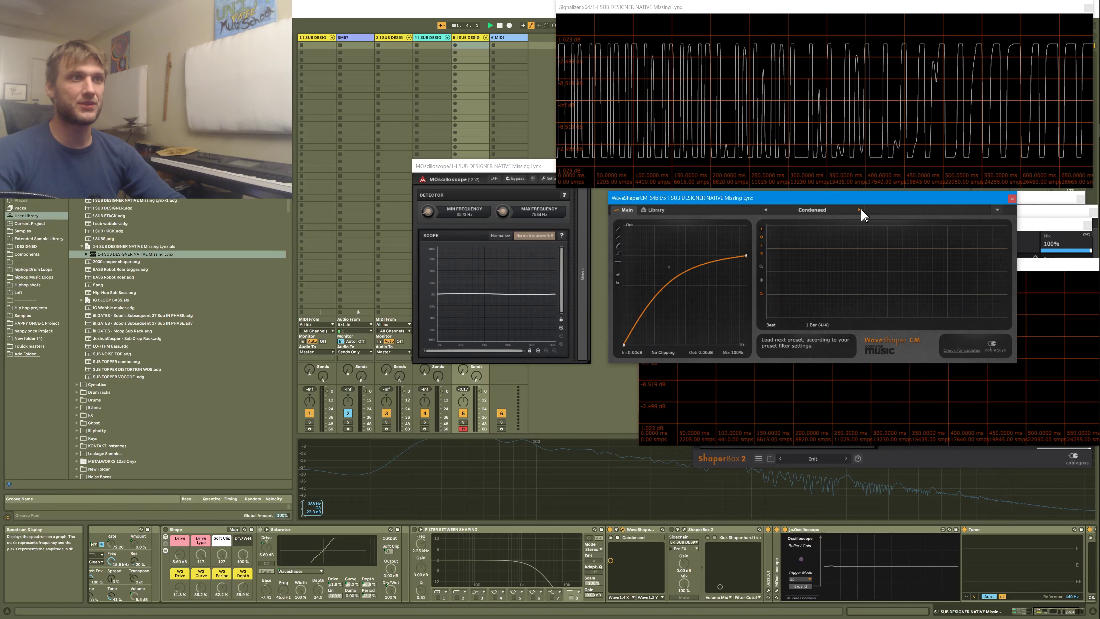
click(859, 210)
click(860, 210)
click(860, 210)
click(860, 211)
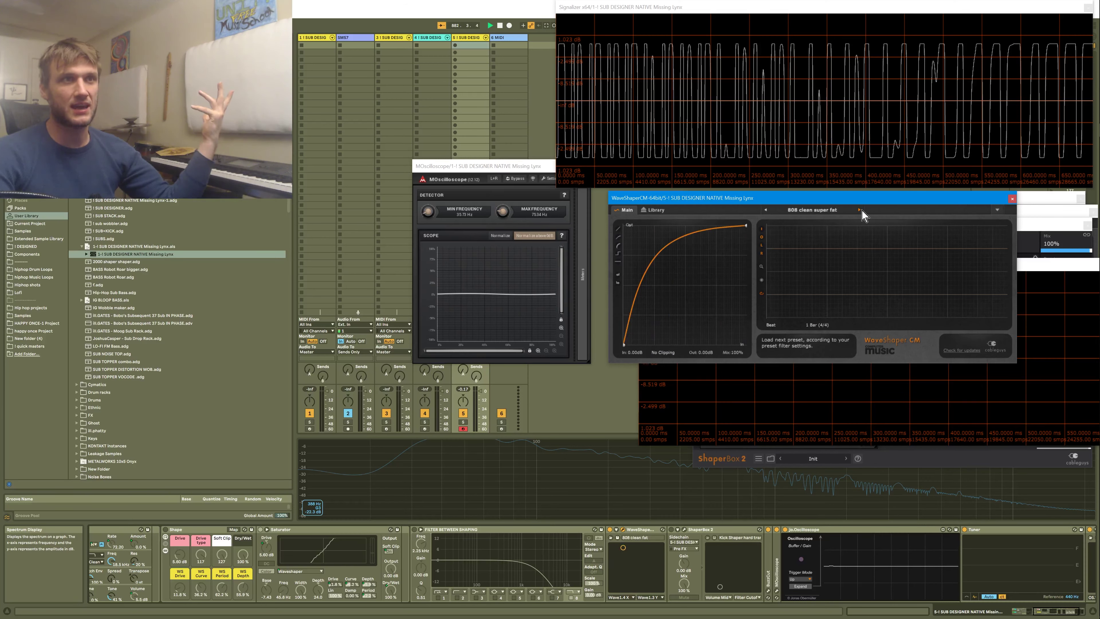
click(860, 212)
click(860, 211)
click(860, 211)
click(860, 211)
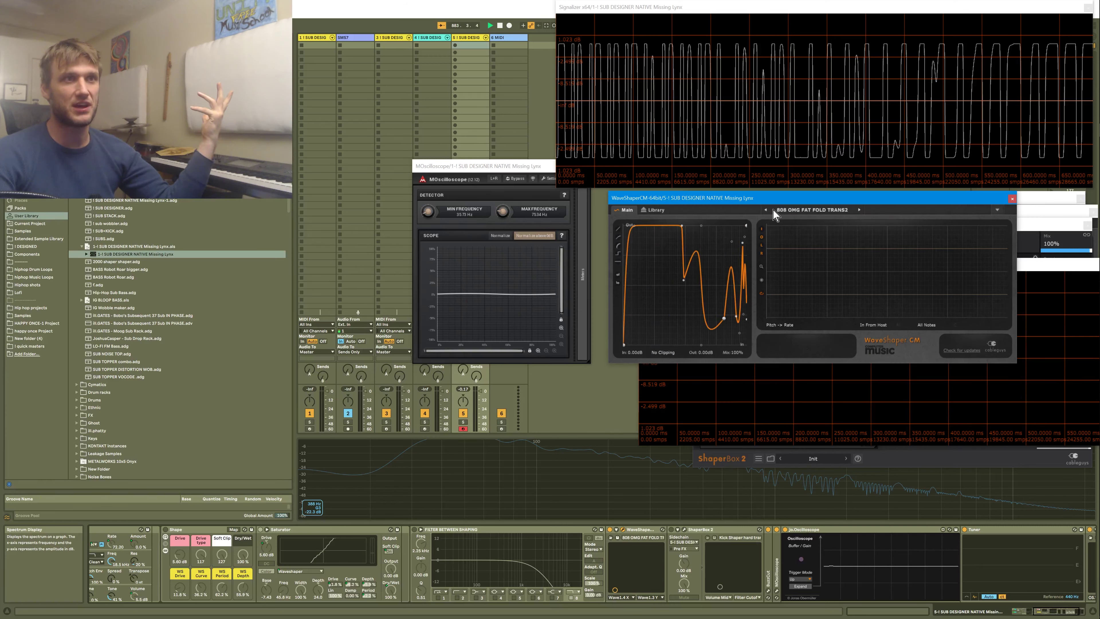
click(765, 211)
click(765, 211)
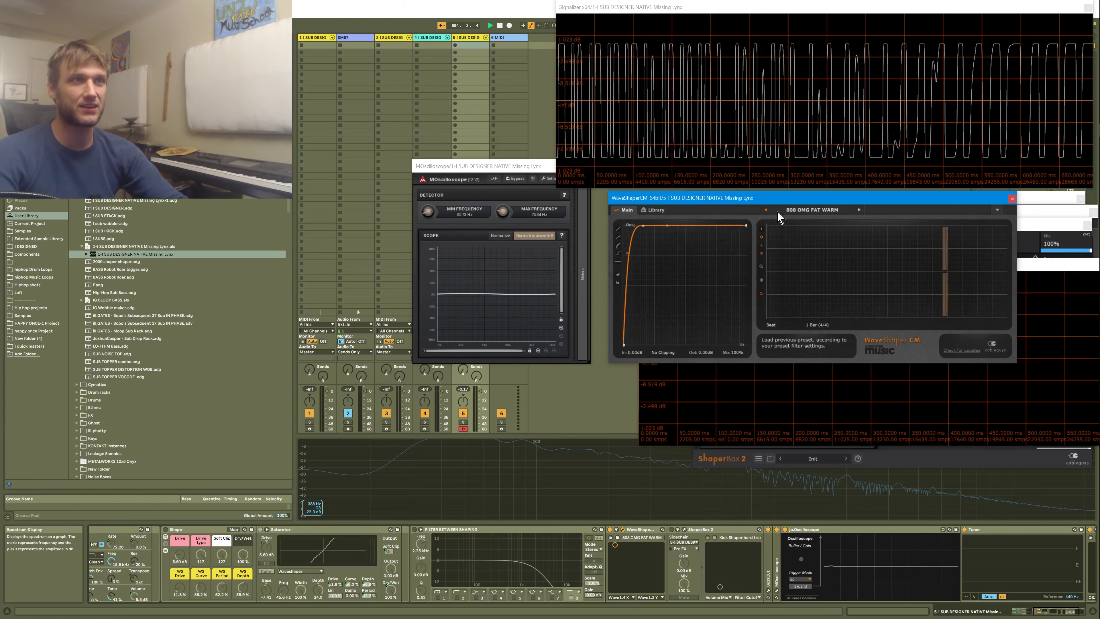
Audition further WaveShaper presets, including 808 Trepassid knock tran and 808 HEAVIEST3.
click(860, 210)
click(860, 211)
click(860, 210)
click(860, 211)
click(860, 211)
click(860, 211)
click(860, 211)
click(861, 211)
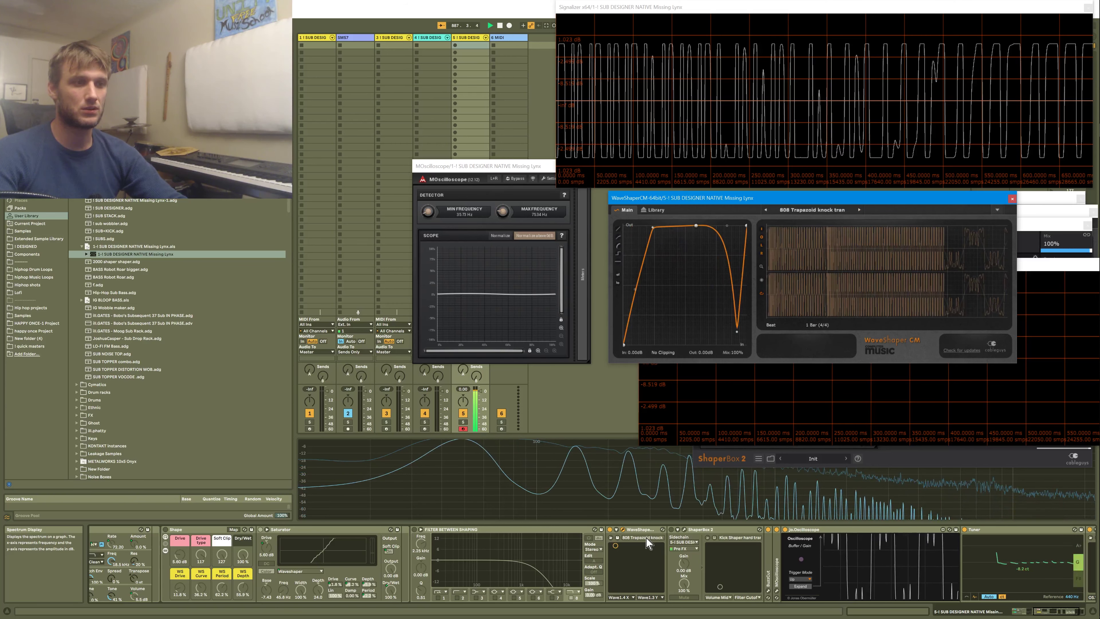
click(859, 210)
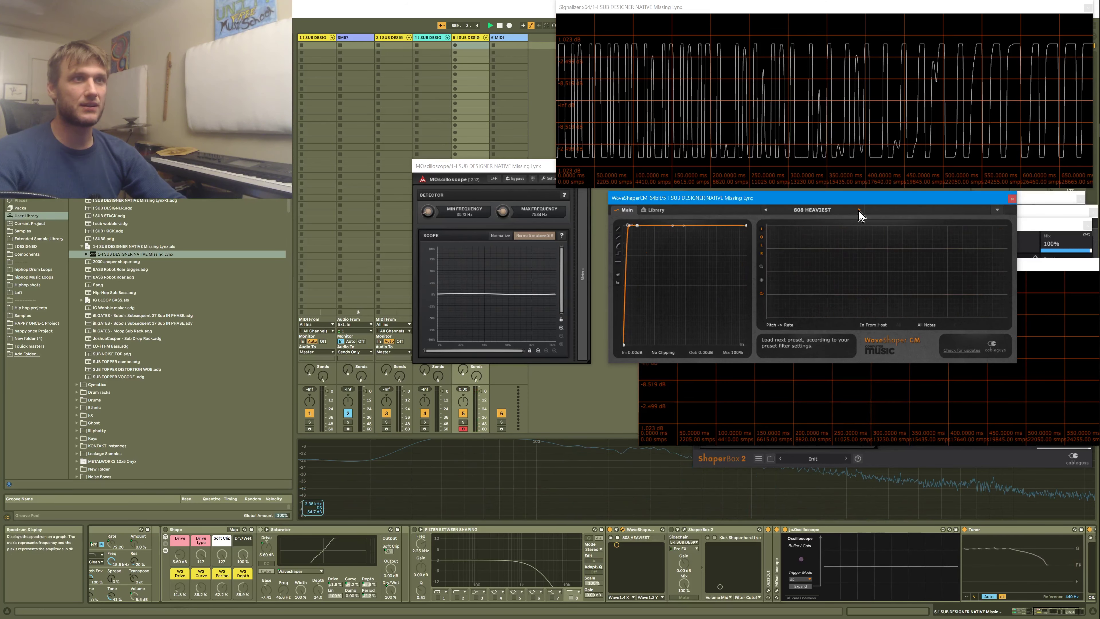
click(859, 211)
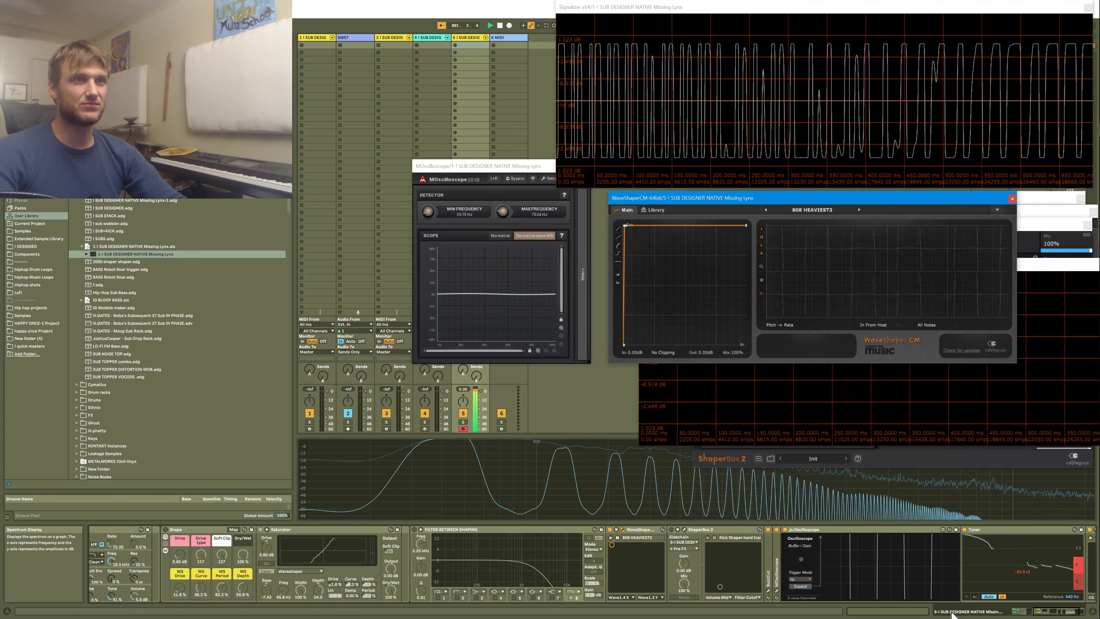
Load the Ableton Hard Curve preset in WaveShaper.
click(1050, 615)
click(859, 210)
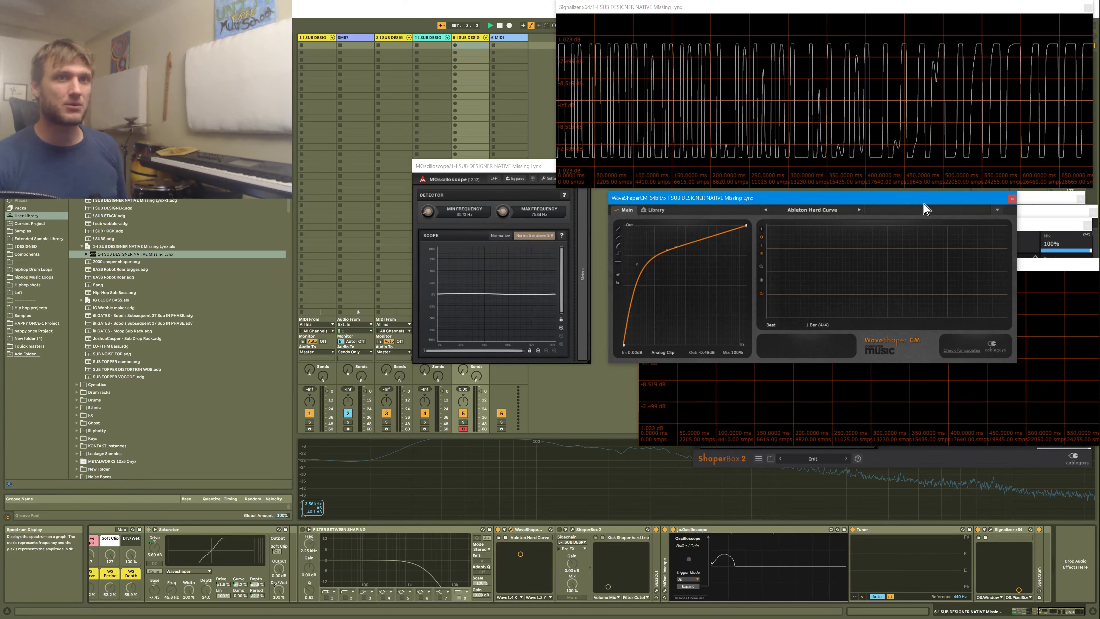
Check WaveShaper's preset options and show its preset library.
click(998, 210)
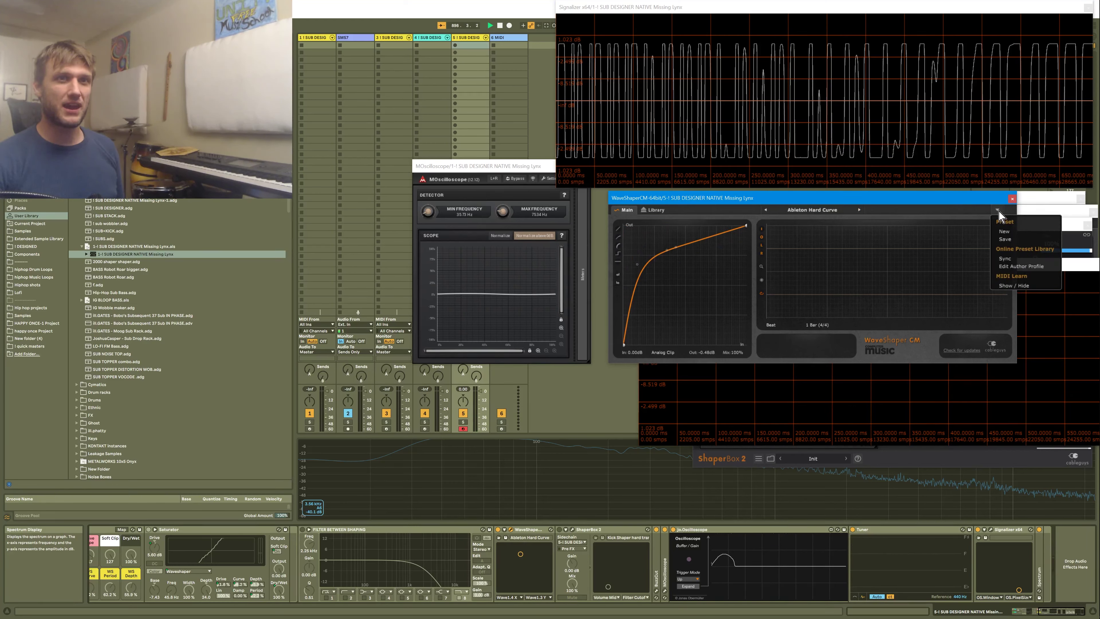
click(998, 211)
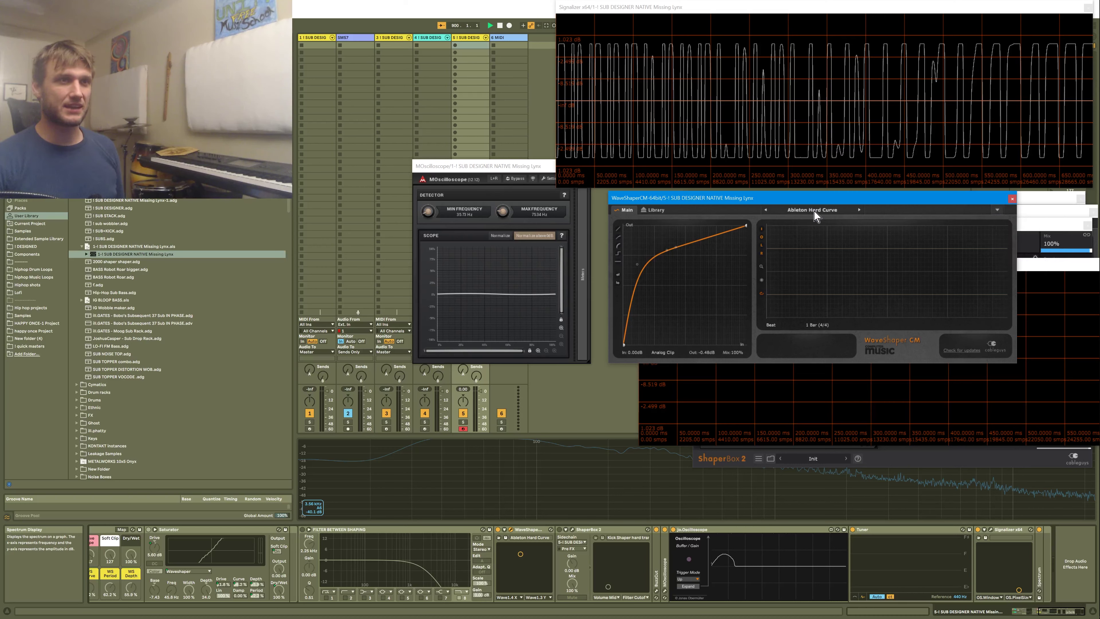
click(655, 211)
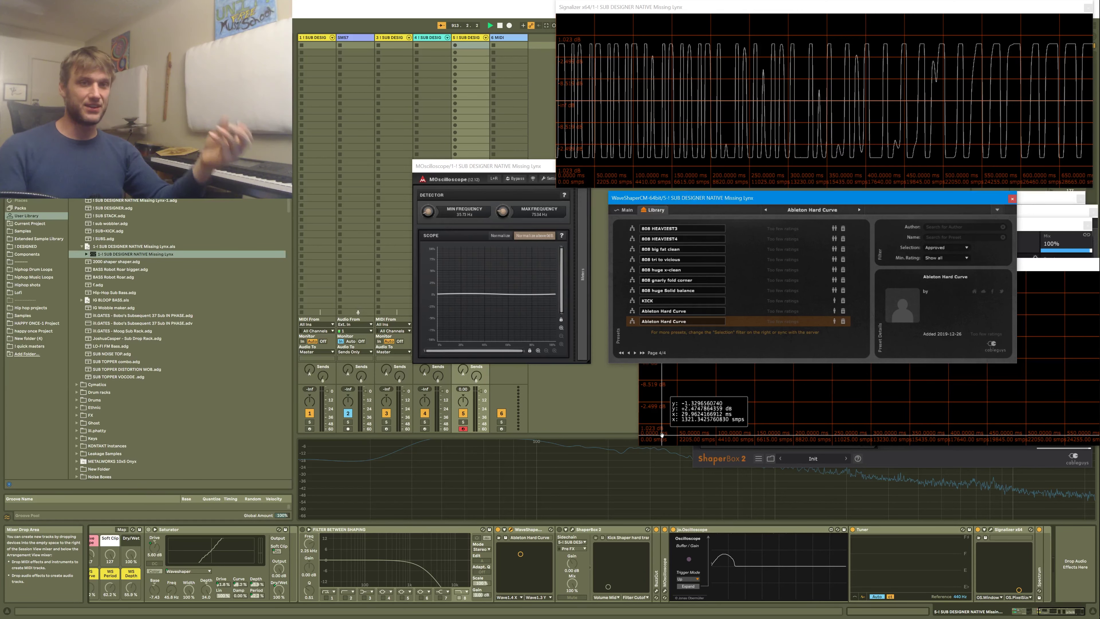
Reopen the WaveShaper window in its main curve view and bring the rack macros at the chain's start into view.
click(1050, 612)
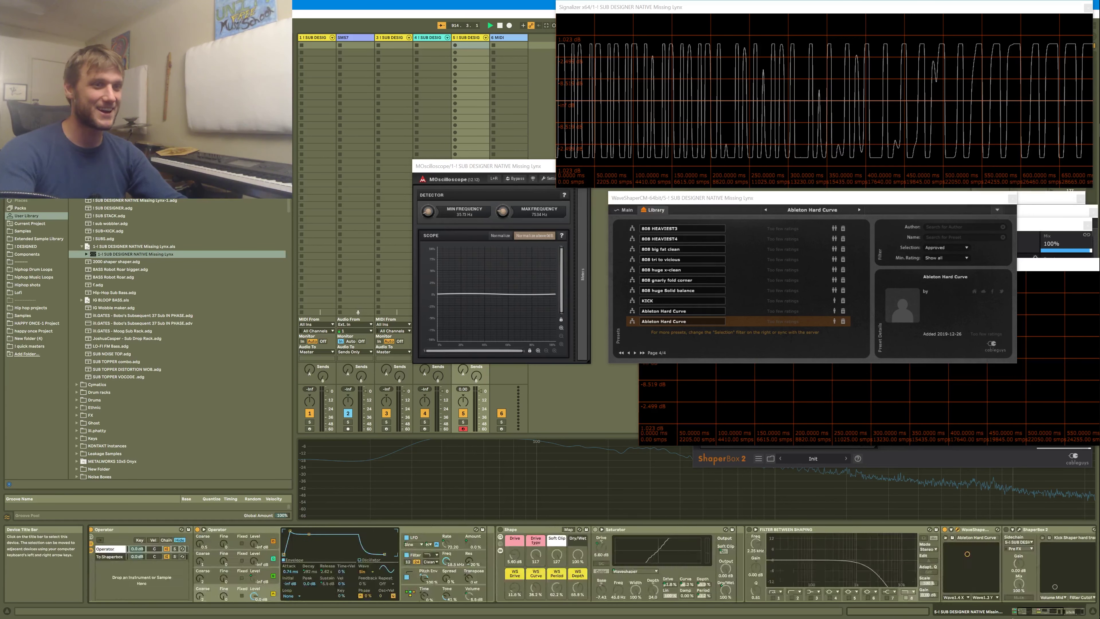
click(1015, 616)
click(872, 529)
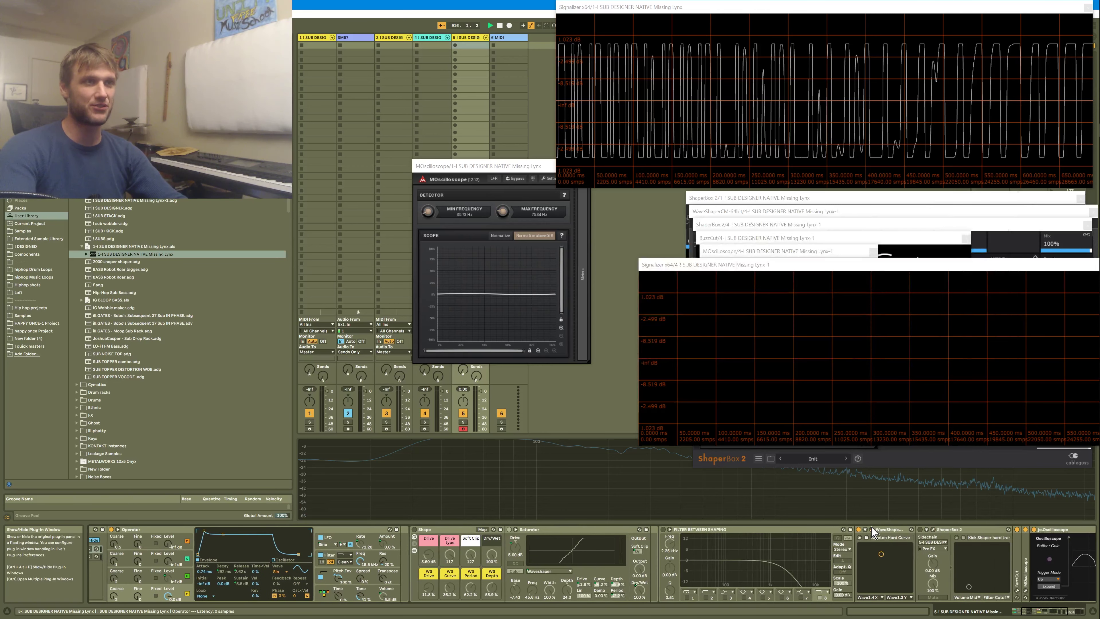
click(872, 530)
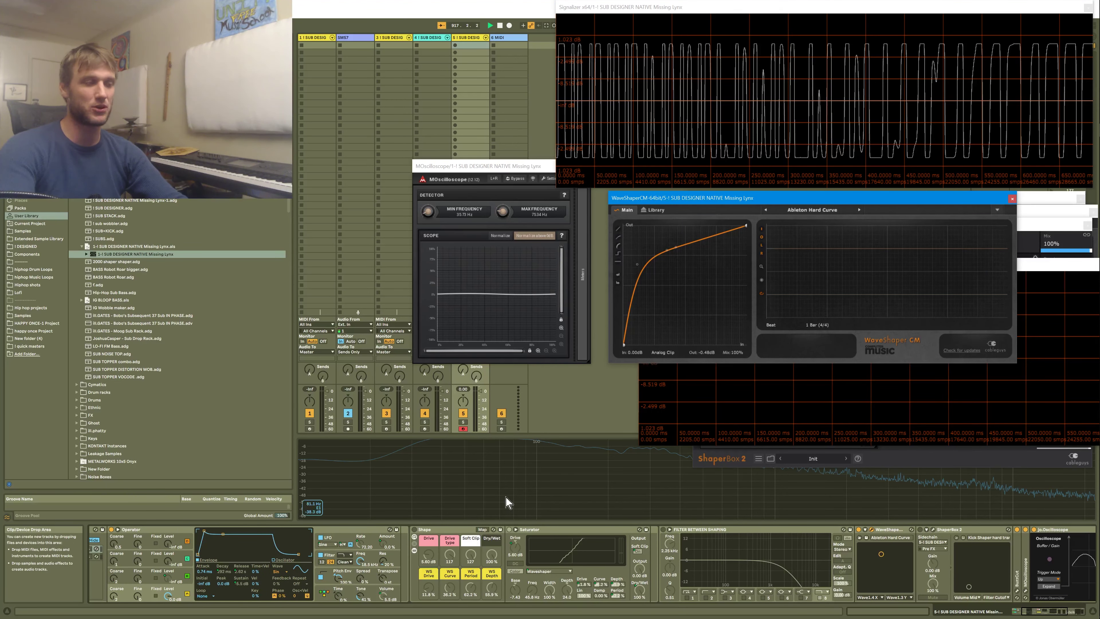
click(1063, 613)
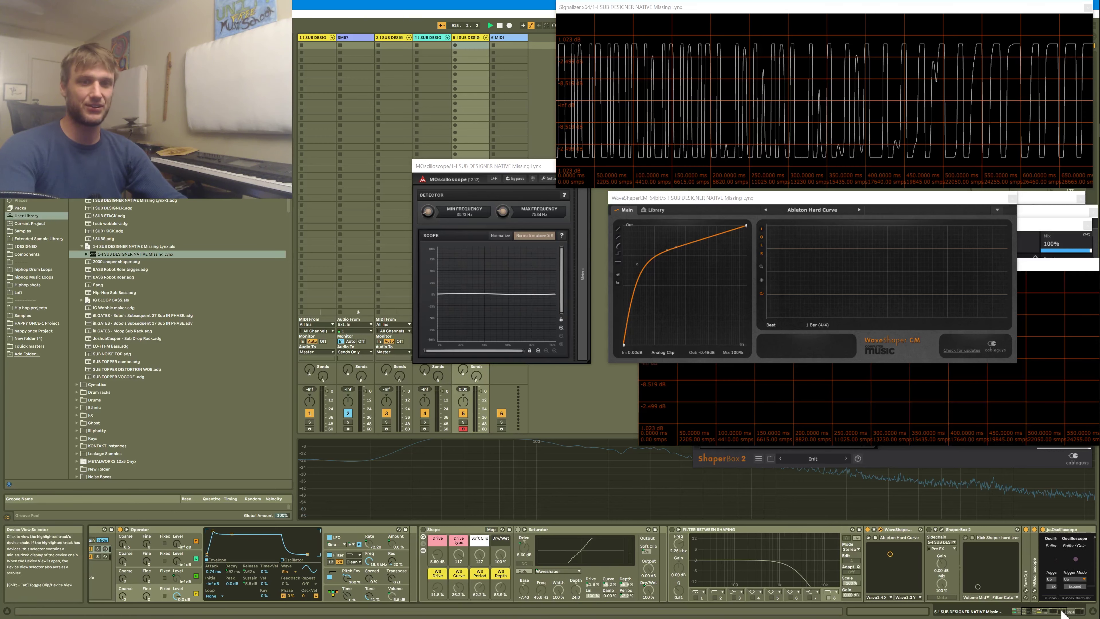
drag(1062, 614, 1015, 614)
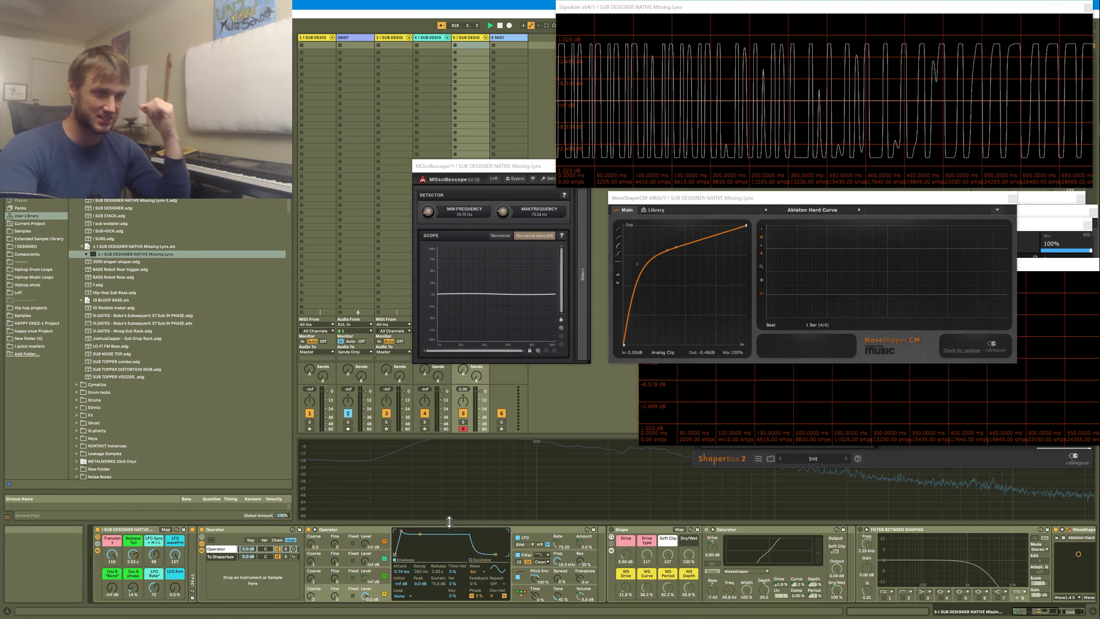